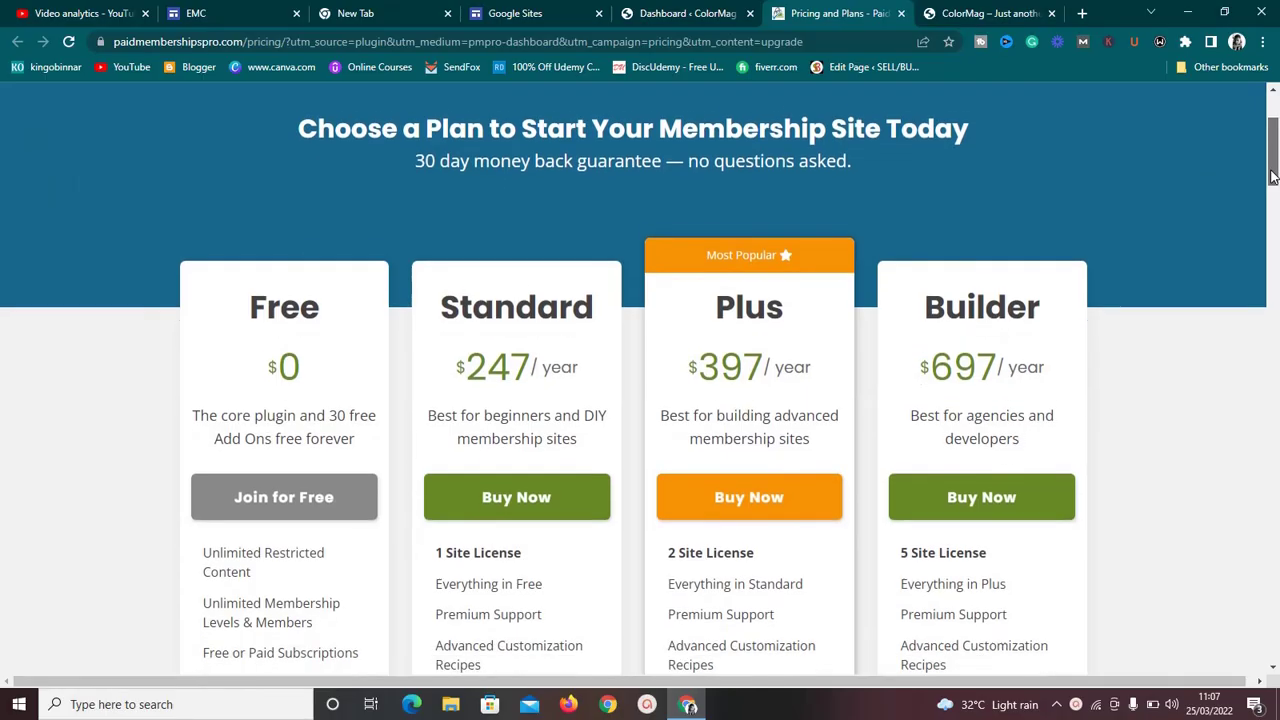
# Review the Free, Standard, Plus and Builder plans on the Paid Memberships Pro pricing page, comparing prices and included features
pyautogui.scroll(-1, 1272, 182)
pyautogui.scroll(-1, 1272, 182)
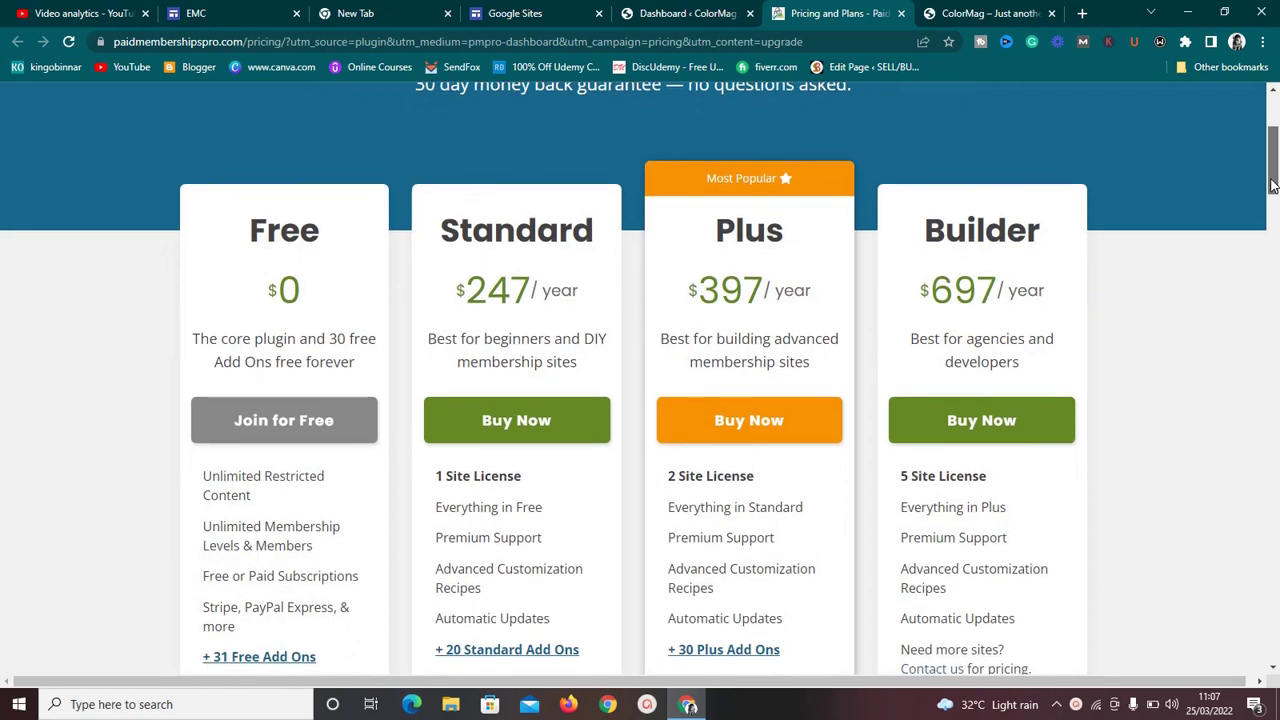
pyautogui.scroll(-1, 1272, 182)
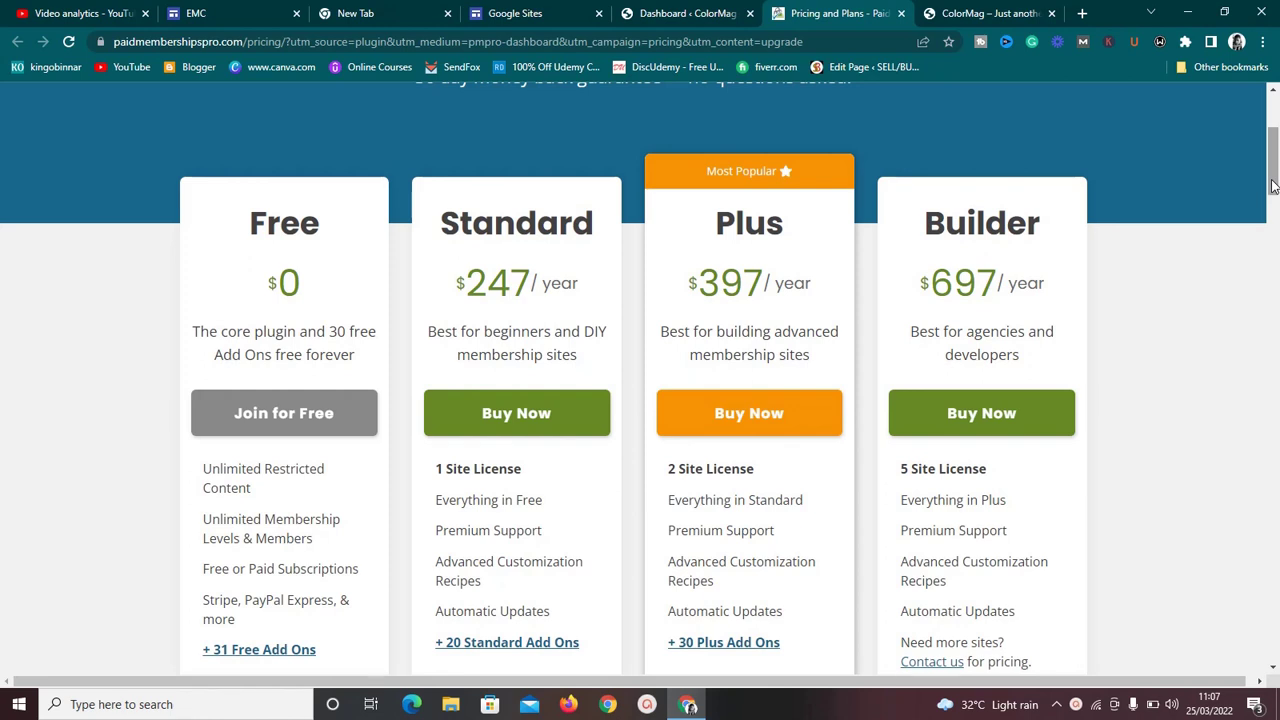
pyautogui.scroll(-1, 1272, 186)
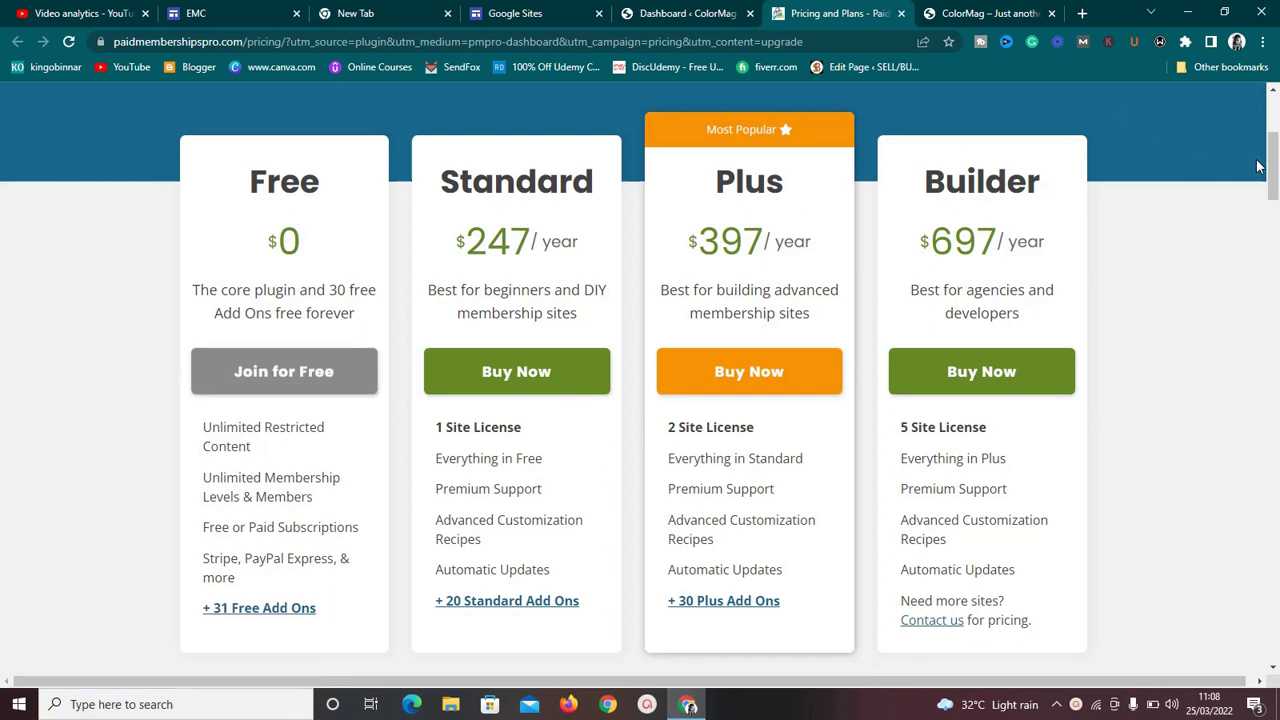
pyautogui.moveTo(1273, 163)
pyautogui.mouseDown()
pyautogui.moveTo(1273, 178)
pyautogui.moveTo(1273, 154)
pyautogui.moveTo(1273, 165)
pyautogui.mouseUp()
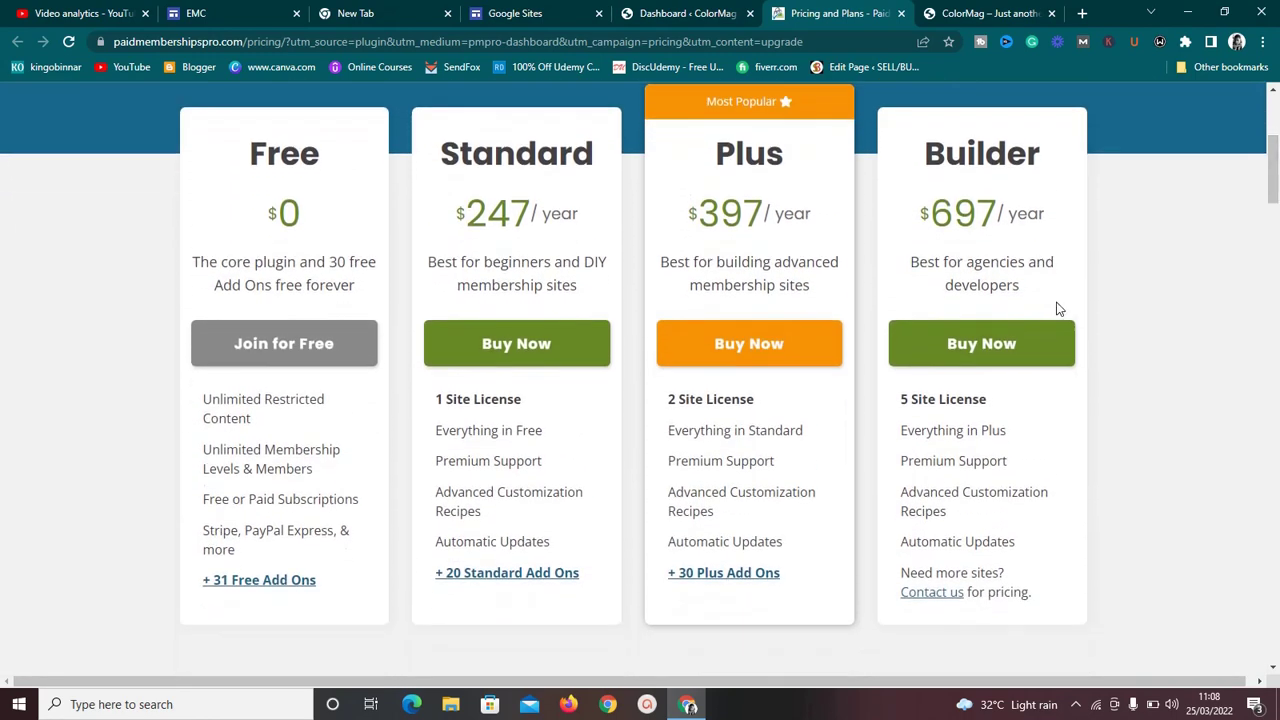
pyautogui.moveTo(740, 400); pyautogui.dragTo(1152, 378)
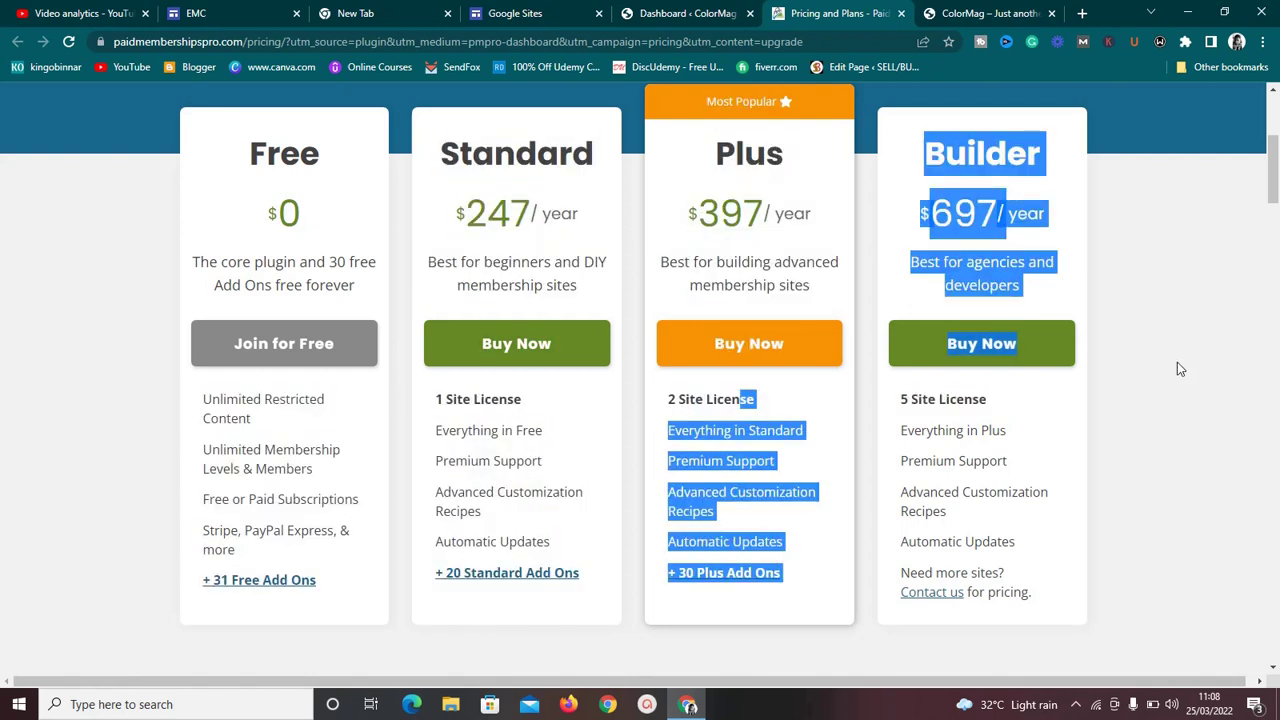
pyautogui.click(1177, 369)
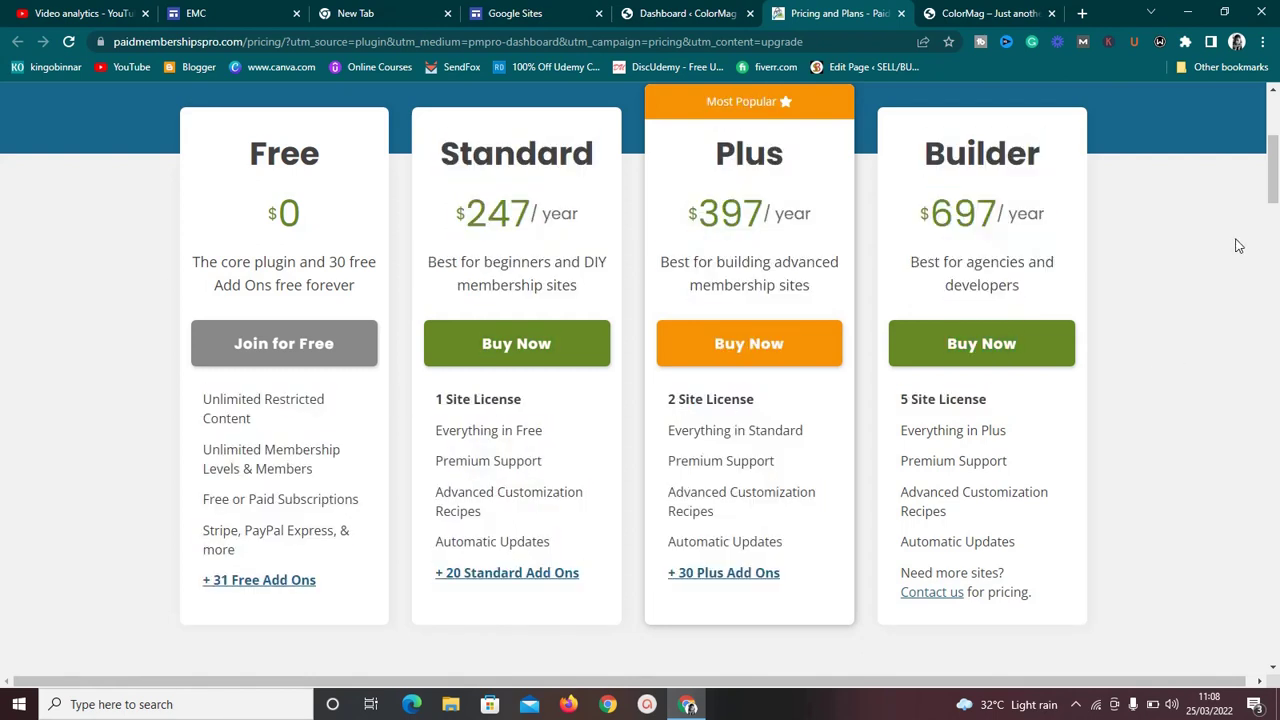
pyautogui.moveTo(1272, 197); pyautogui.dragTo(1273, 150)
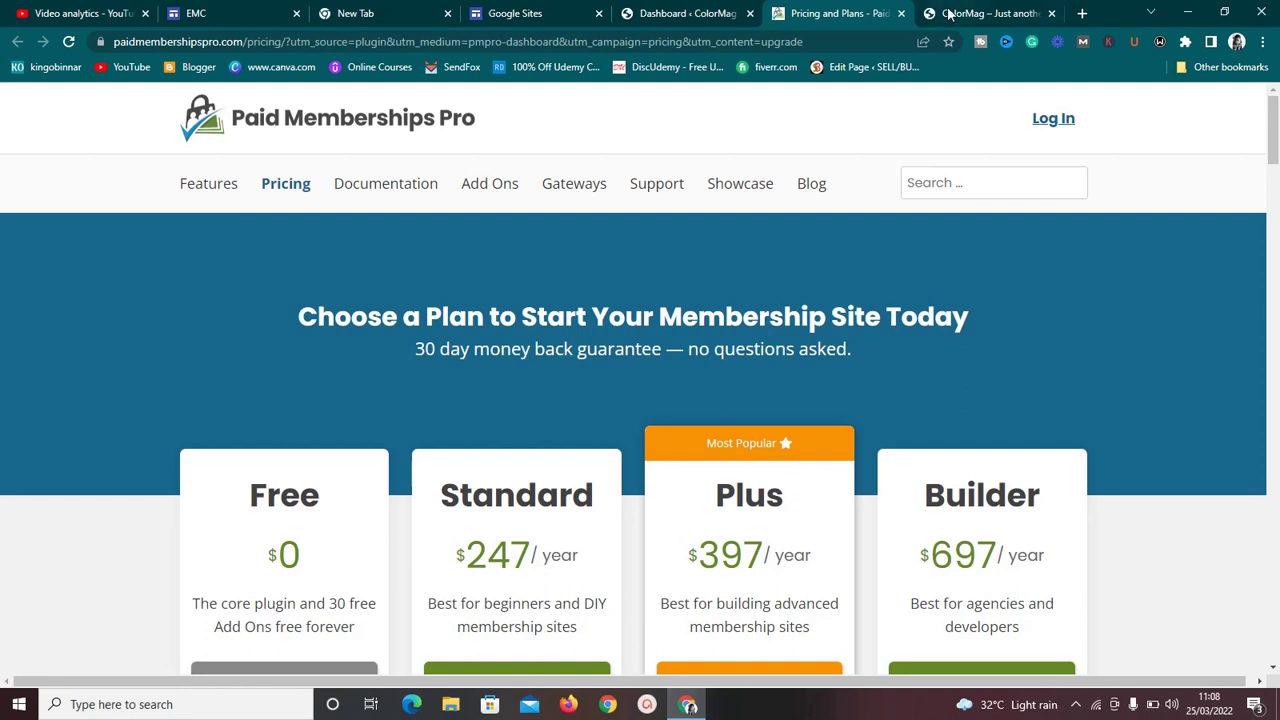
# Switch to the site's WordPress dashboard and open the page for adding new plugins
pyautogui.click(675, 14)
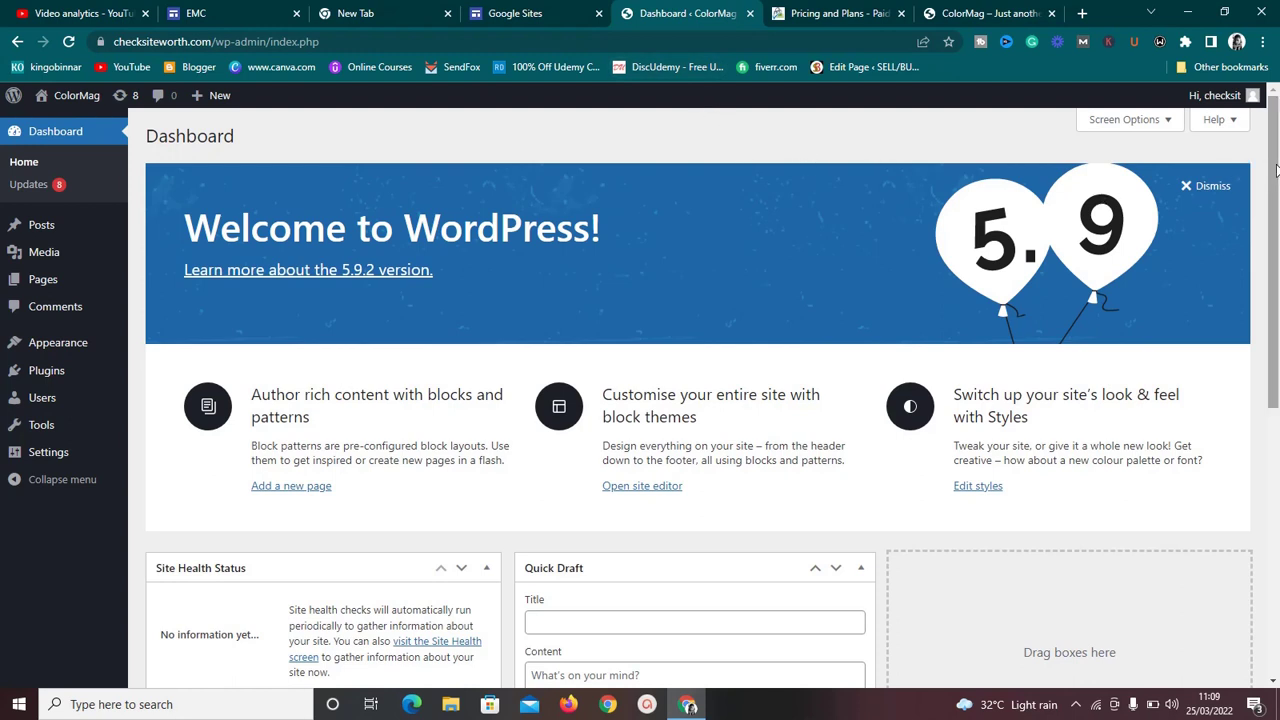
pyautogui.moveTo(1276, 170)
pyautogui.mouseDown()
pyautogui.moveTo(1276, 214)
pyautogui.moveTo(1274, 150)
pyautogui.mouseUp()
pyautogui.scroll(-1, 1275, 150)
pyautogui.scroll(1, 1275, 150)
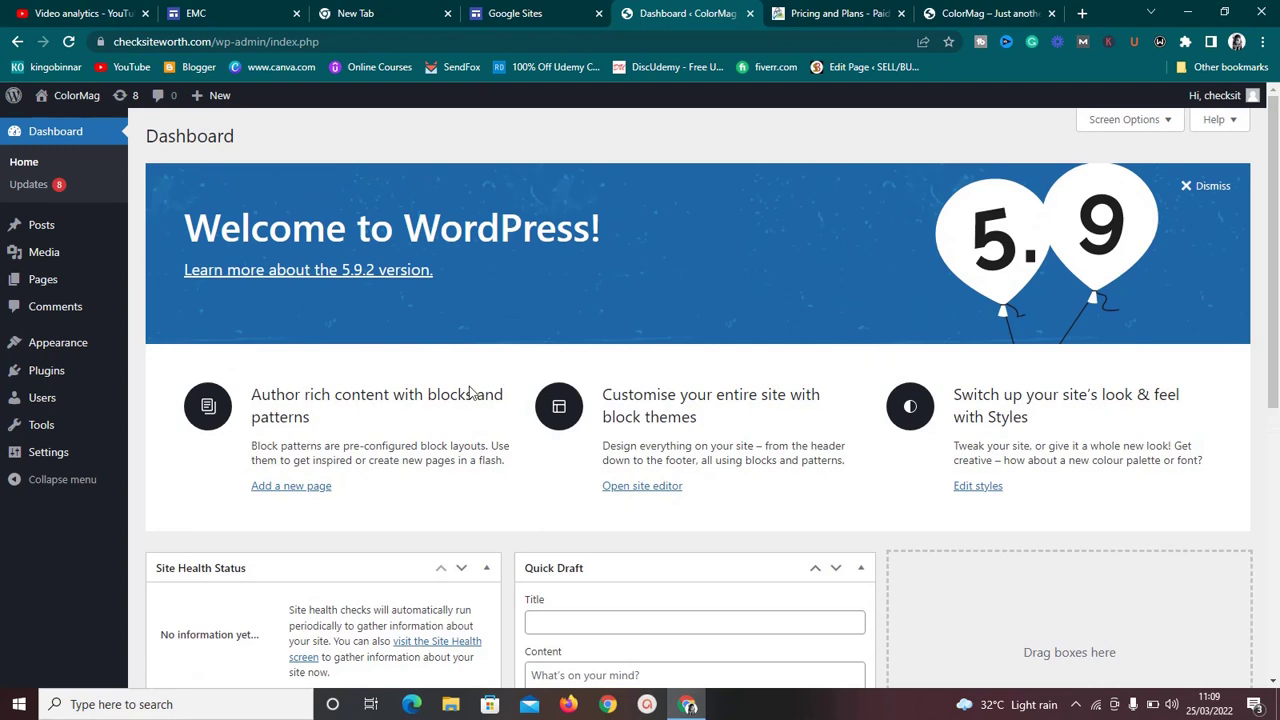
pyautogui.moveTo(40, 372)
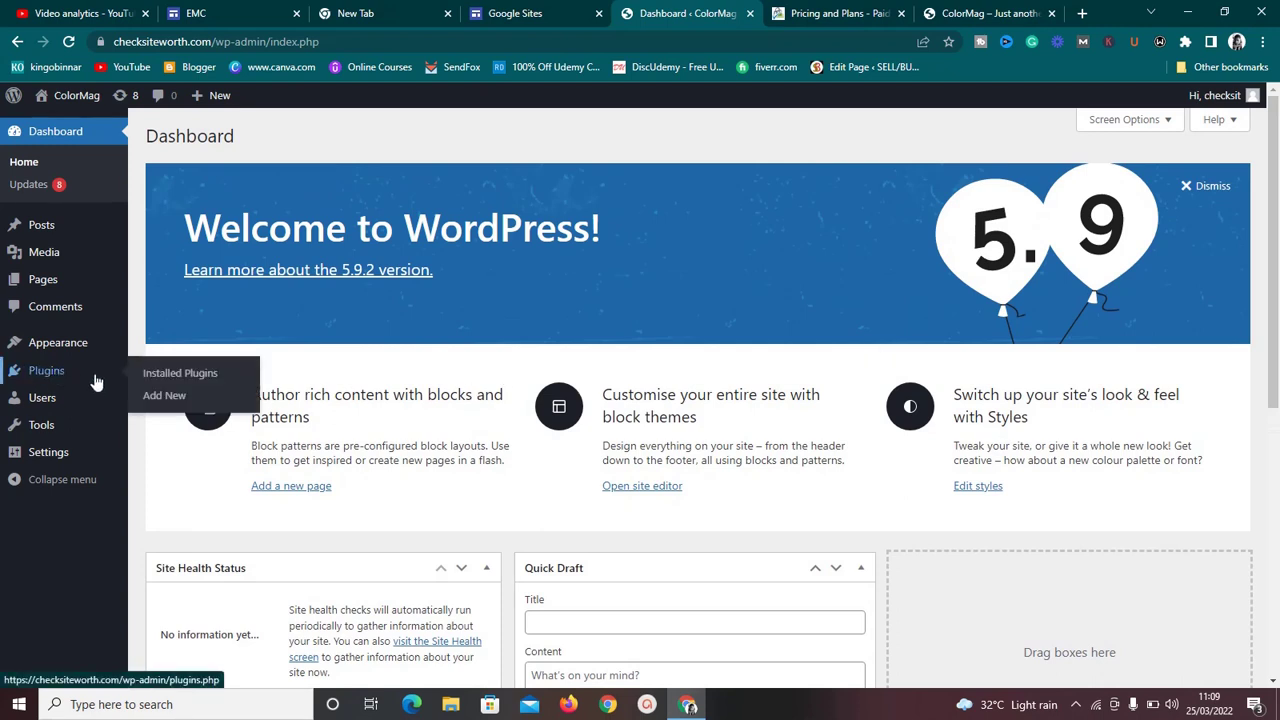
pyautogui.click(145, 398)
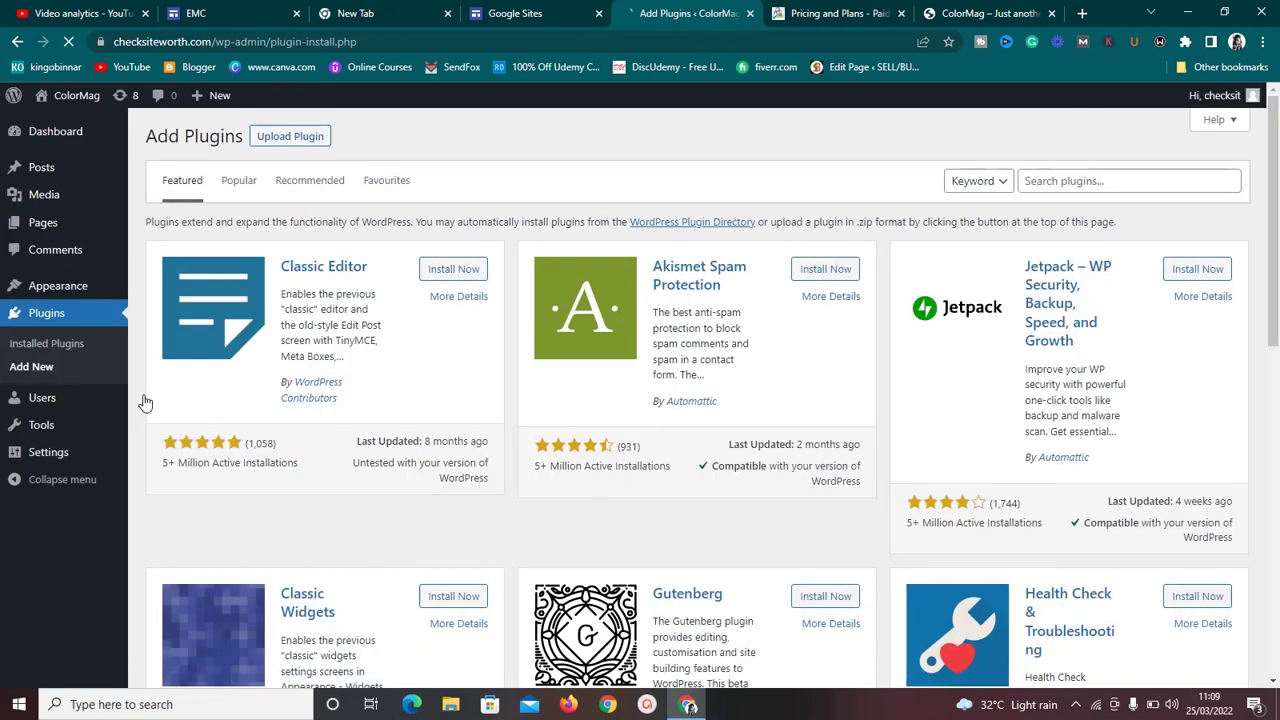
# Search the plugin directory for "paid member"
pyautogui.click(1055, 191)
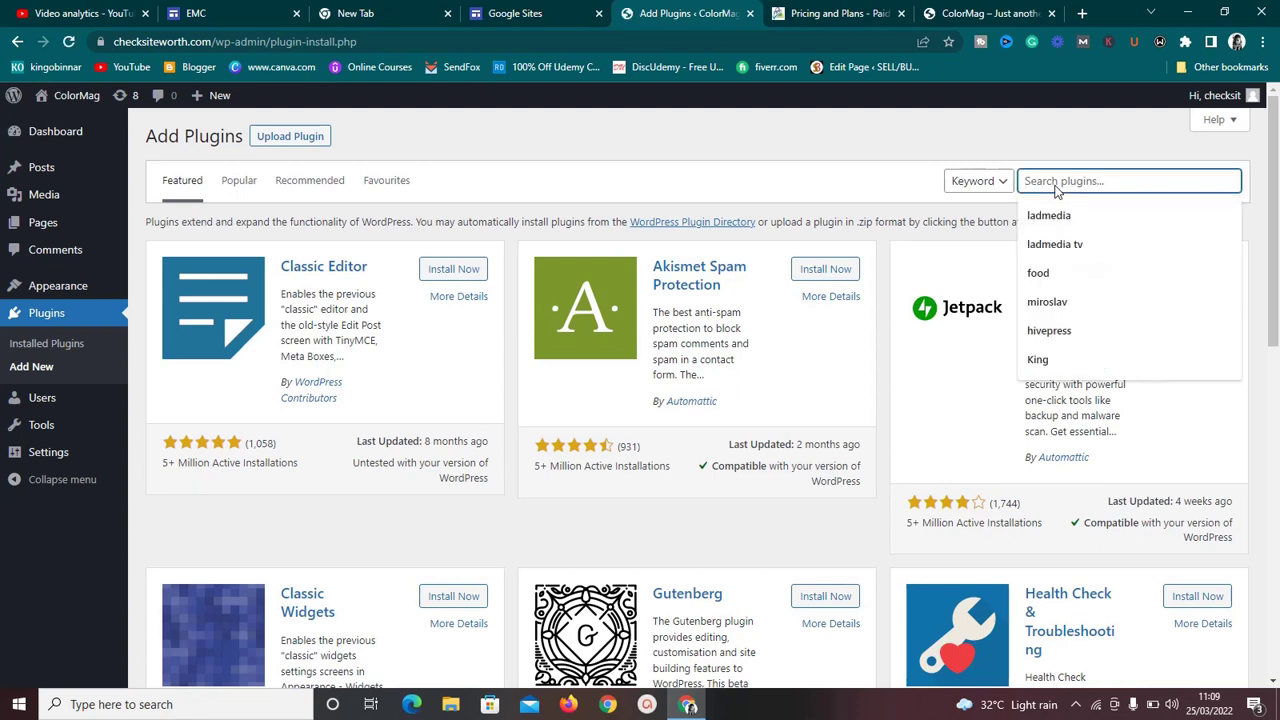
pyautogui.write('paid')
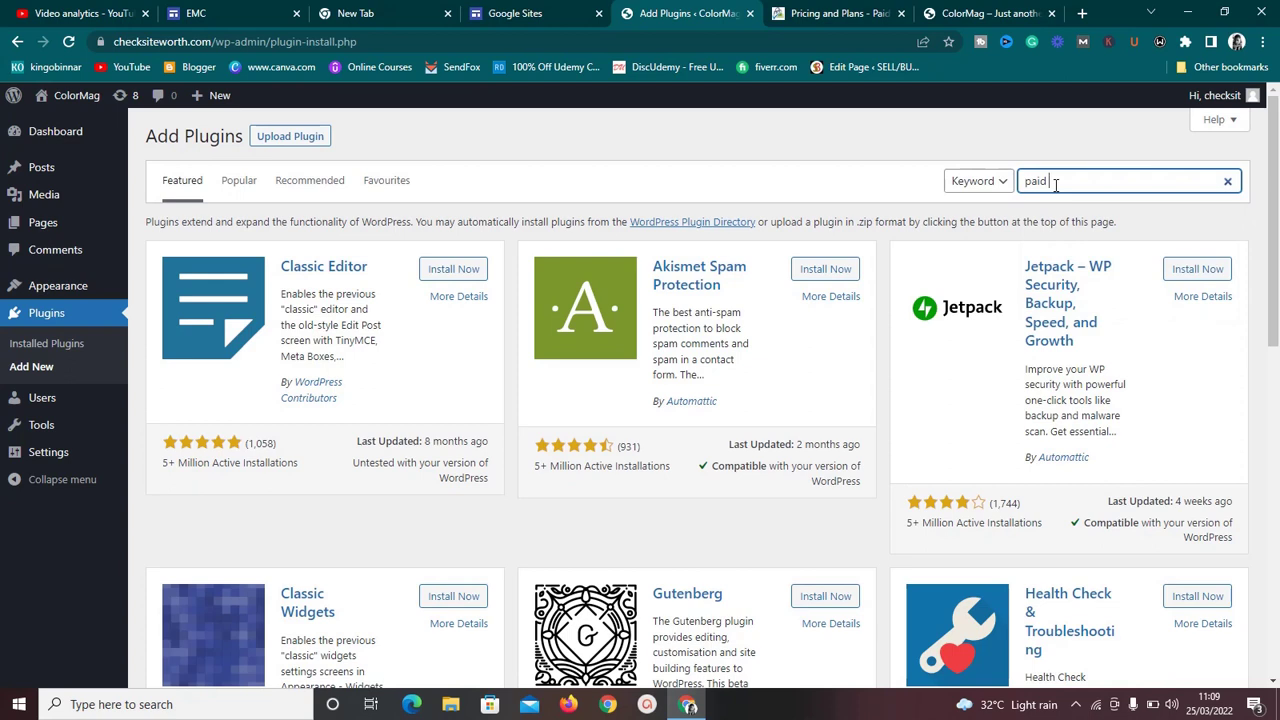
pyautogui.write(' member')
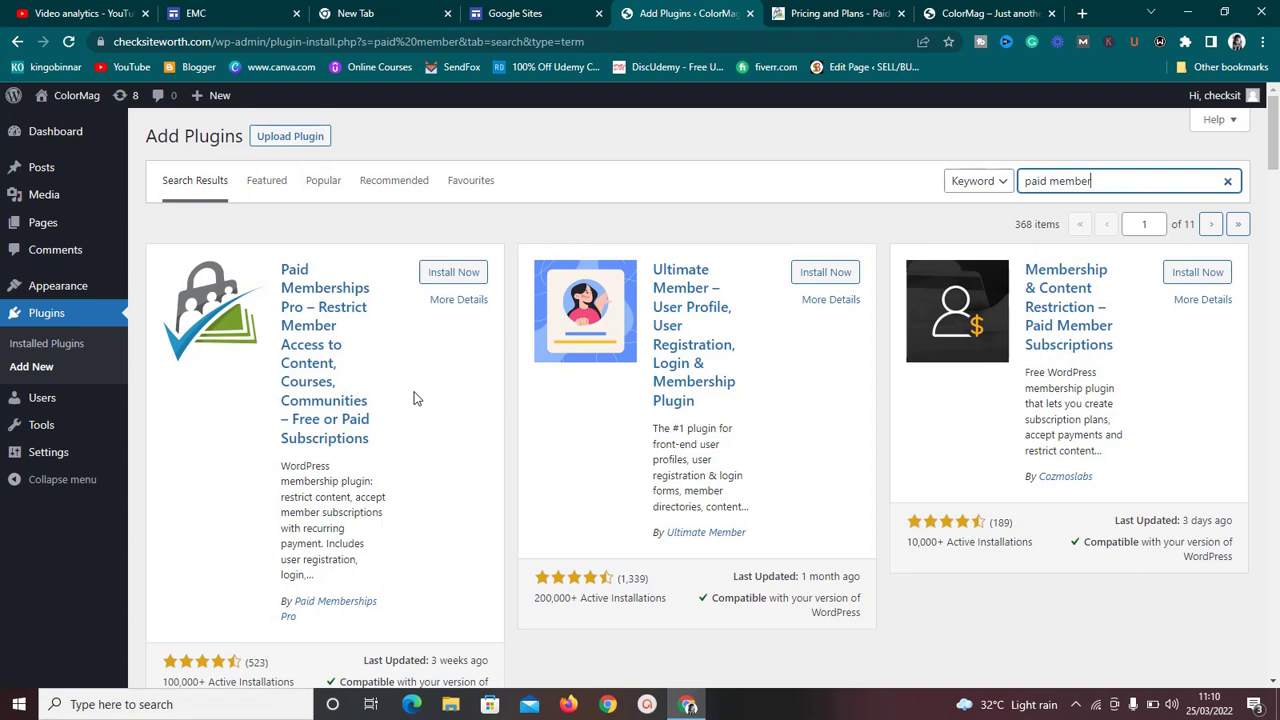
# Install and activate the Paid Memberships Pro plugin
pyautogui.click(447, 280)
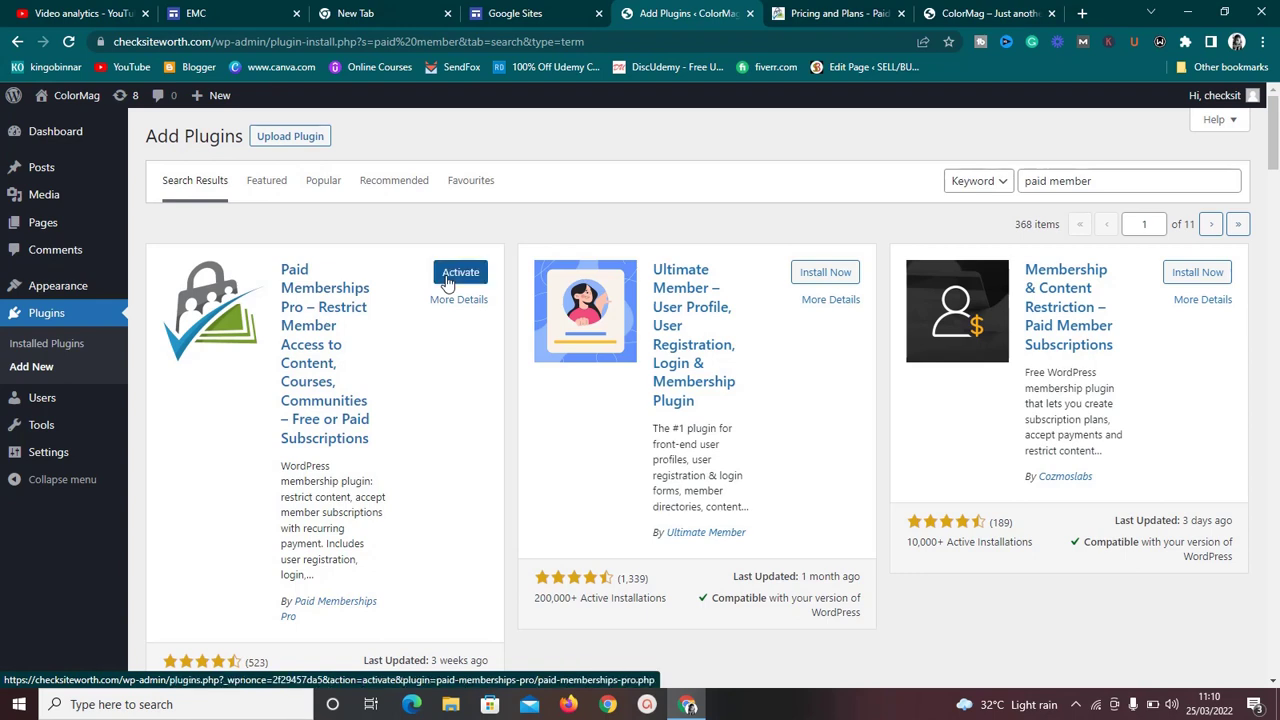
pyautogui.moveTo(455, 275); pyautogui.dragTo(459, 283)
pyautogui.click(460, 283)
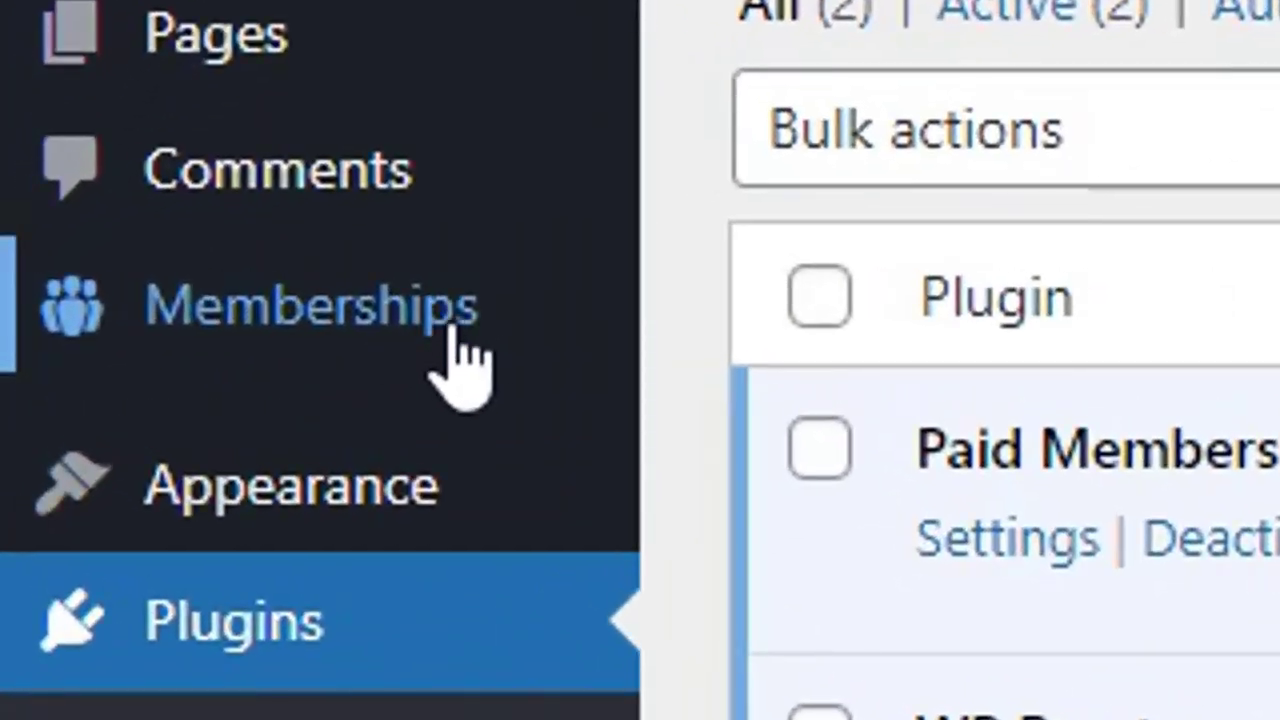
# Open the Paid Memberships Pro dashboard and start creating a new membership level from its initial setup options
pyautogui.moveTo(360, 365)
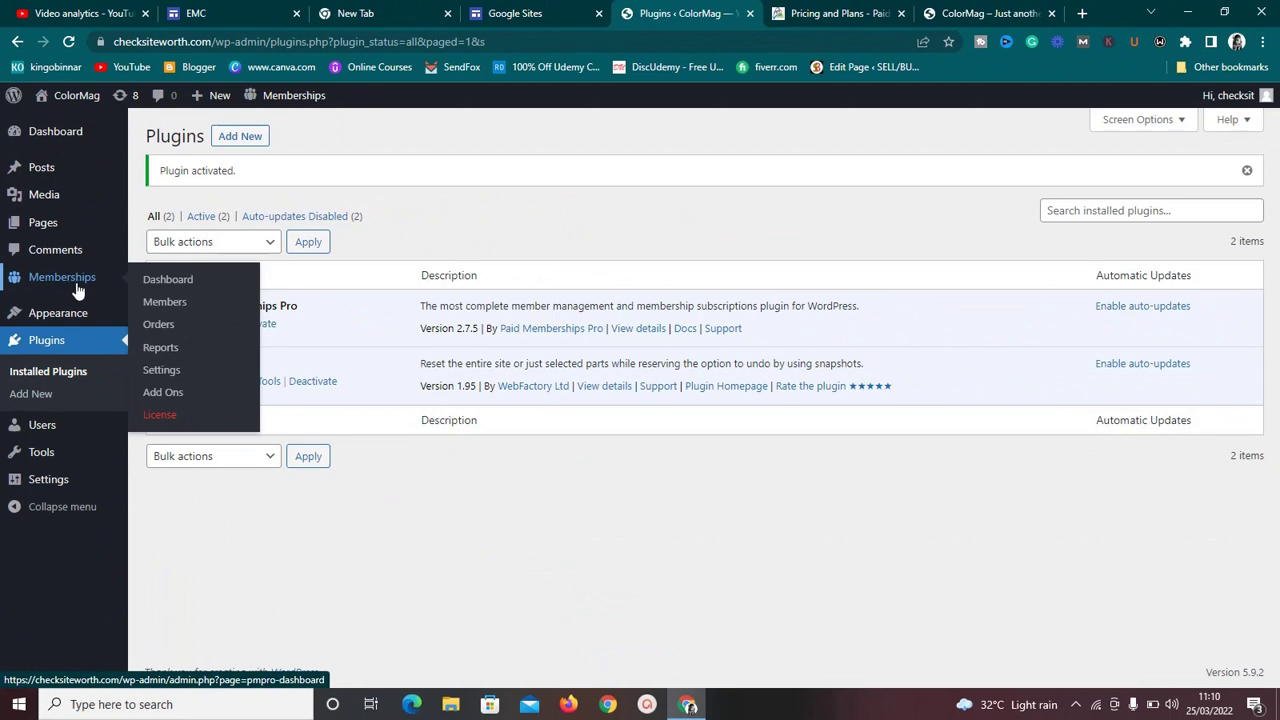
pyautogui.click(145, 285)
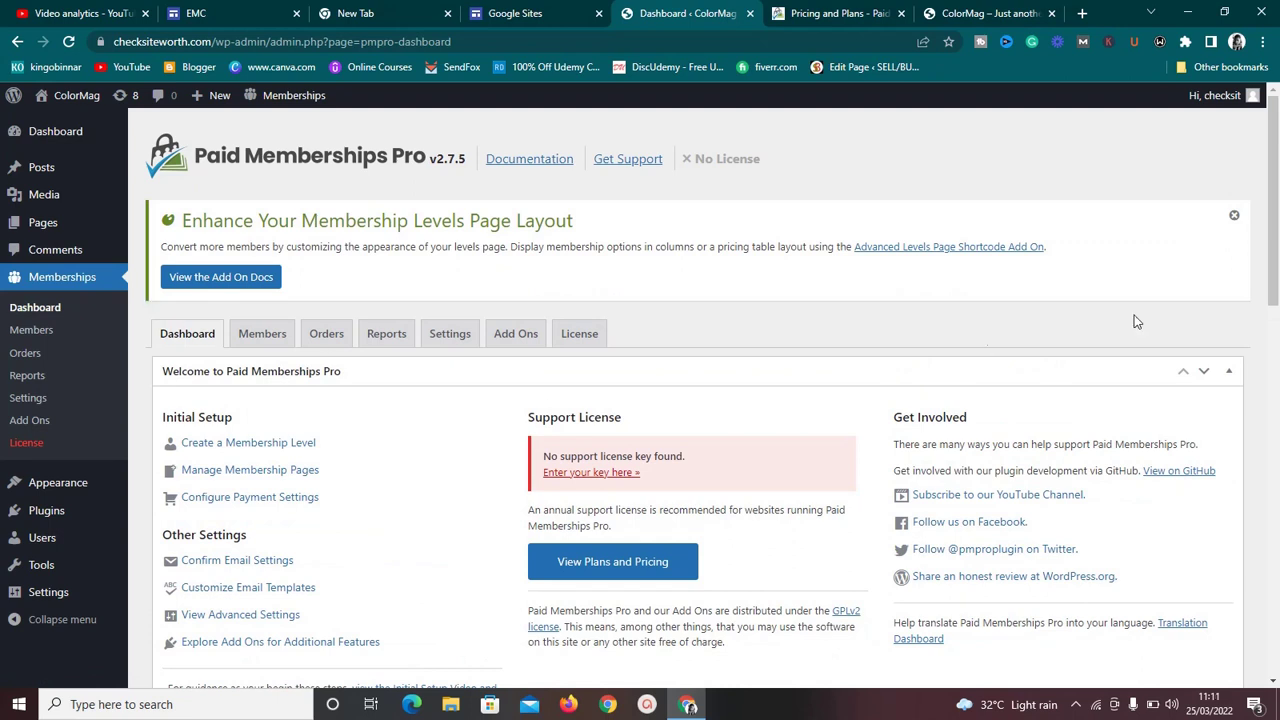
pyautogui.moveTo(1272, 216); pyautogui.dragTo(1272, 254)
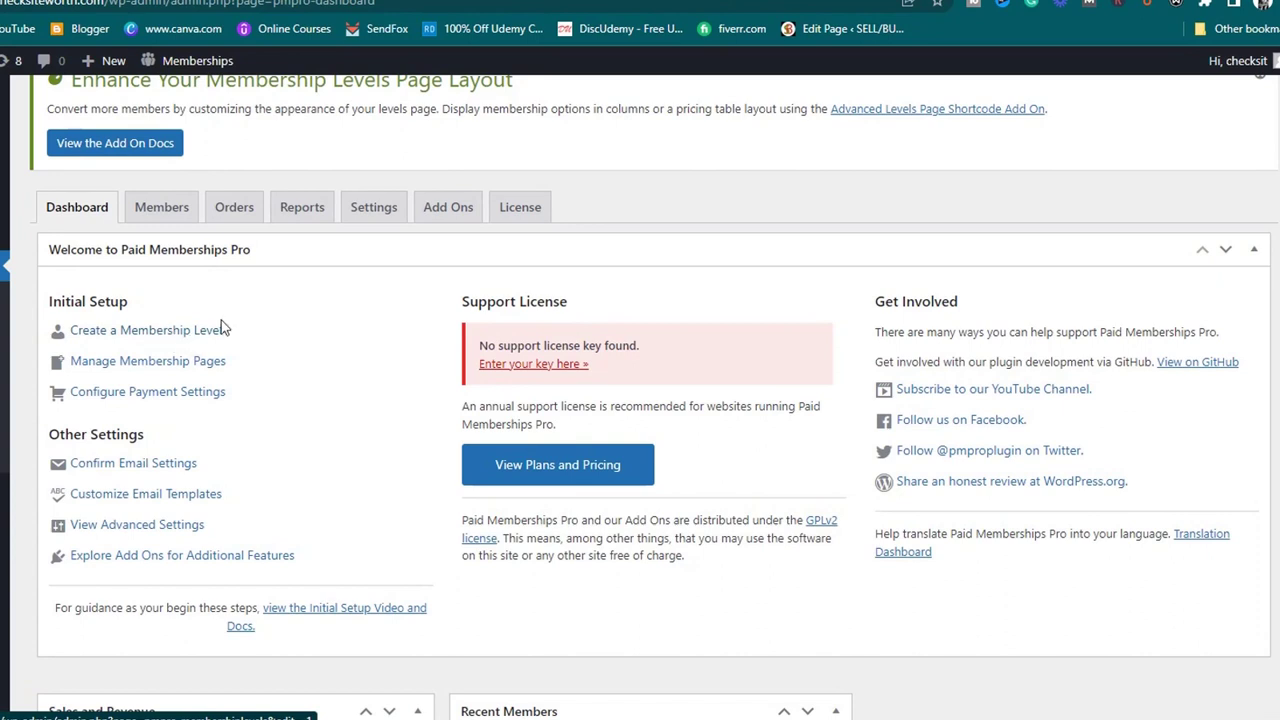
pyautogui.click(137, 335)
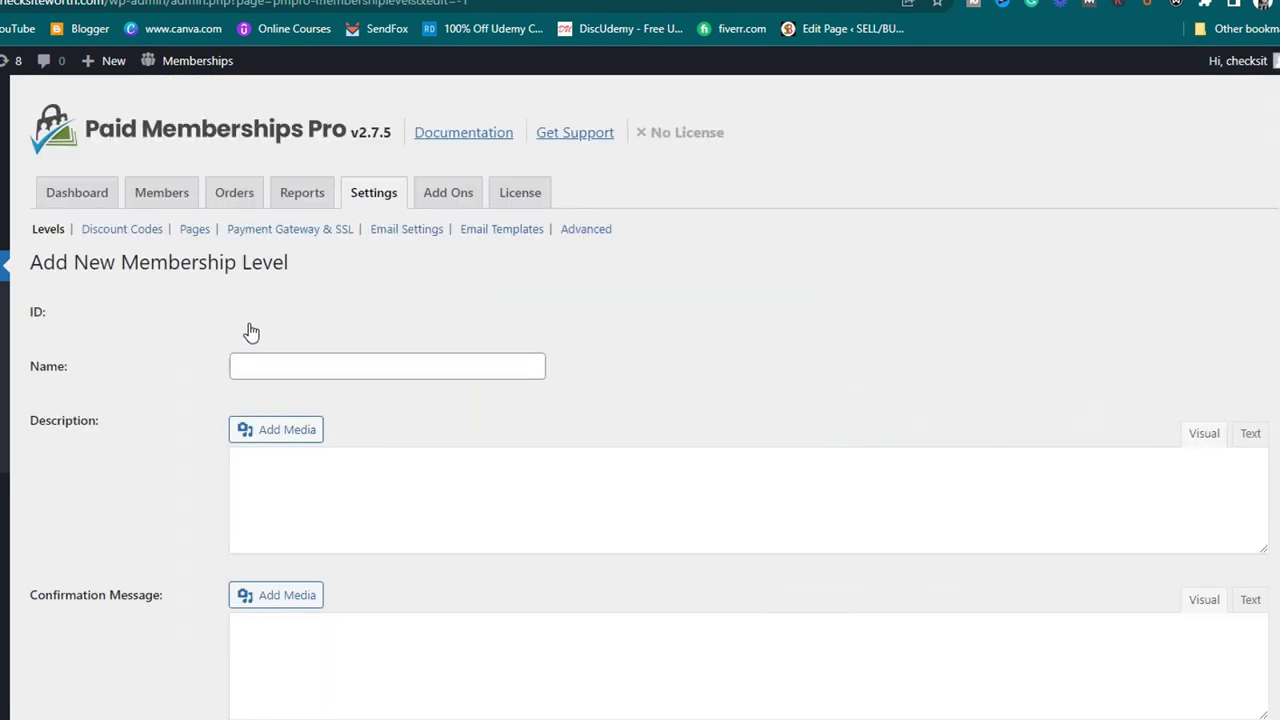
# Name the new membership level "free plan"
pyautogui.doubleClick(246, 363)
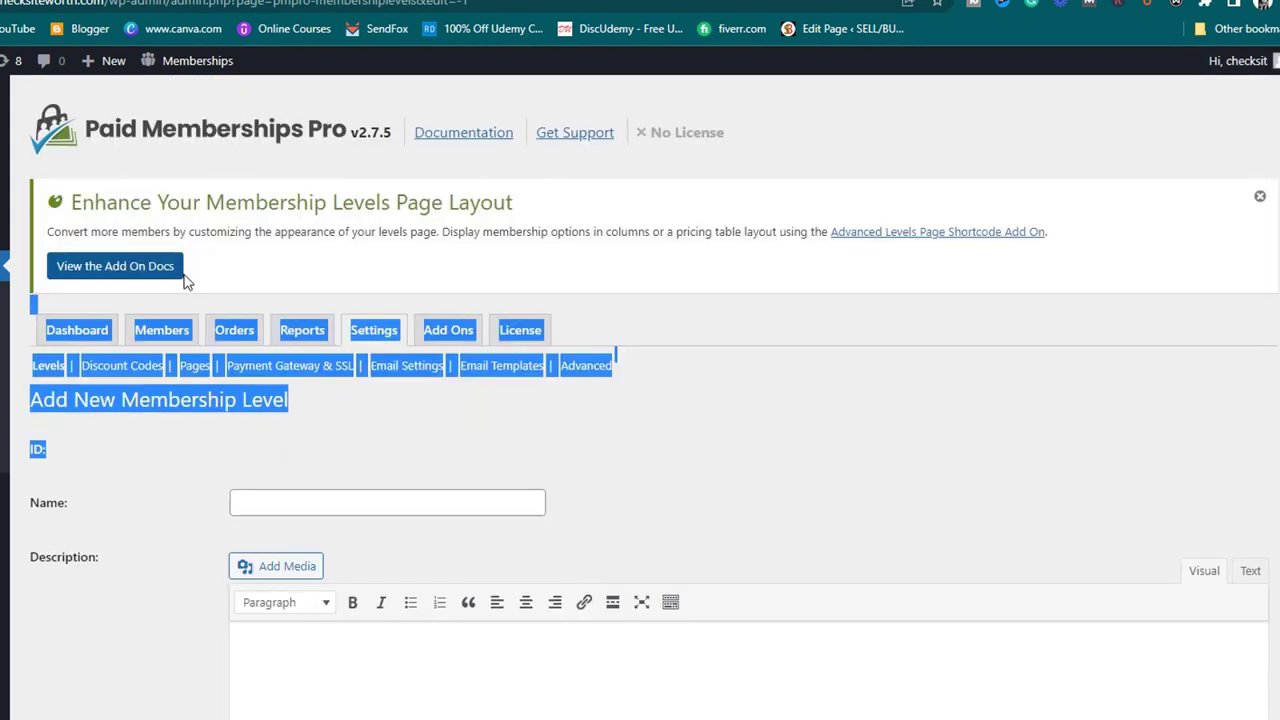
pyautogui.click(178, 267)
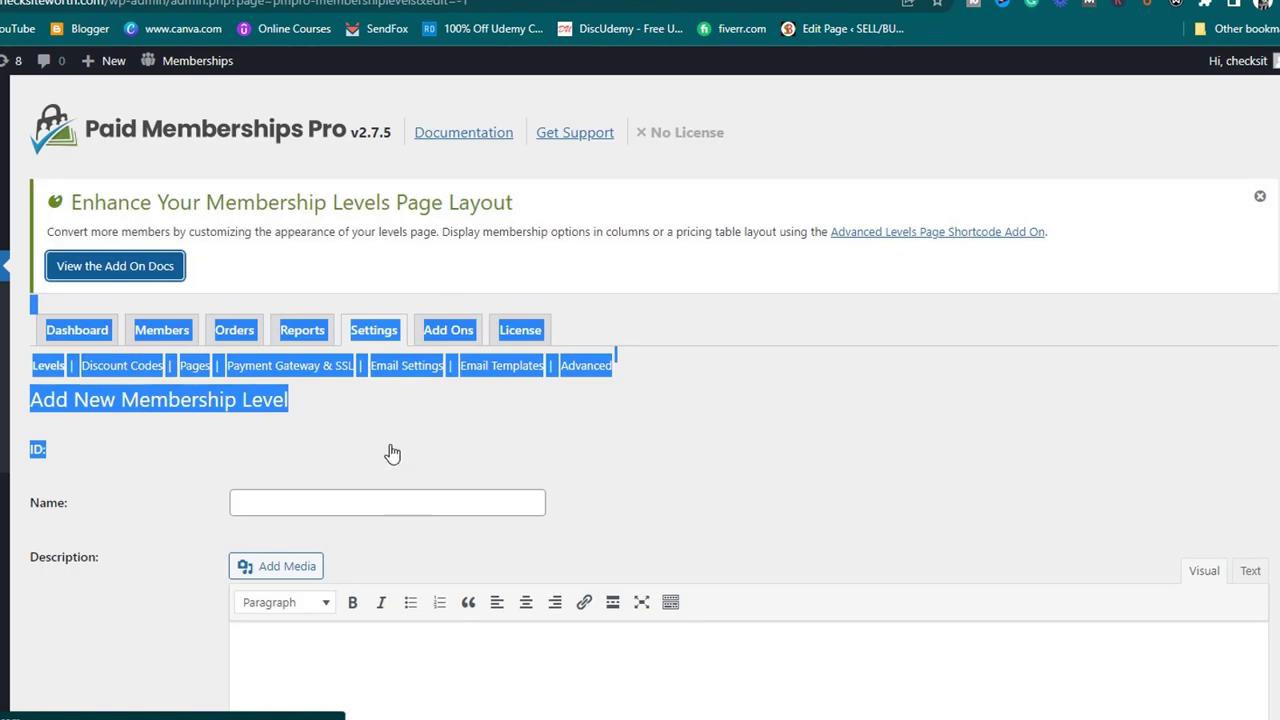
pyautogui.click(315, 505)
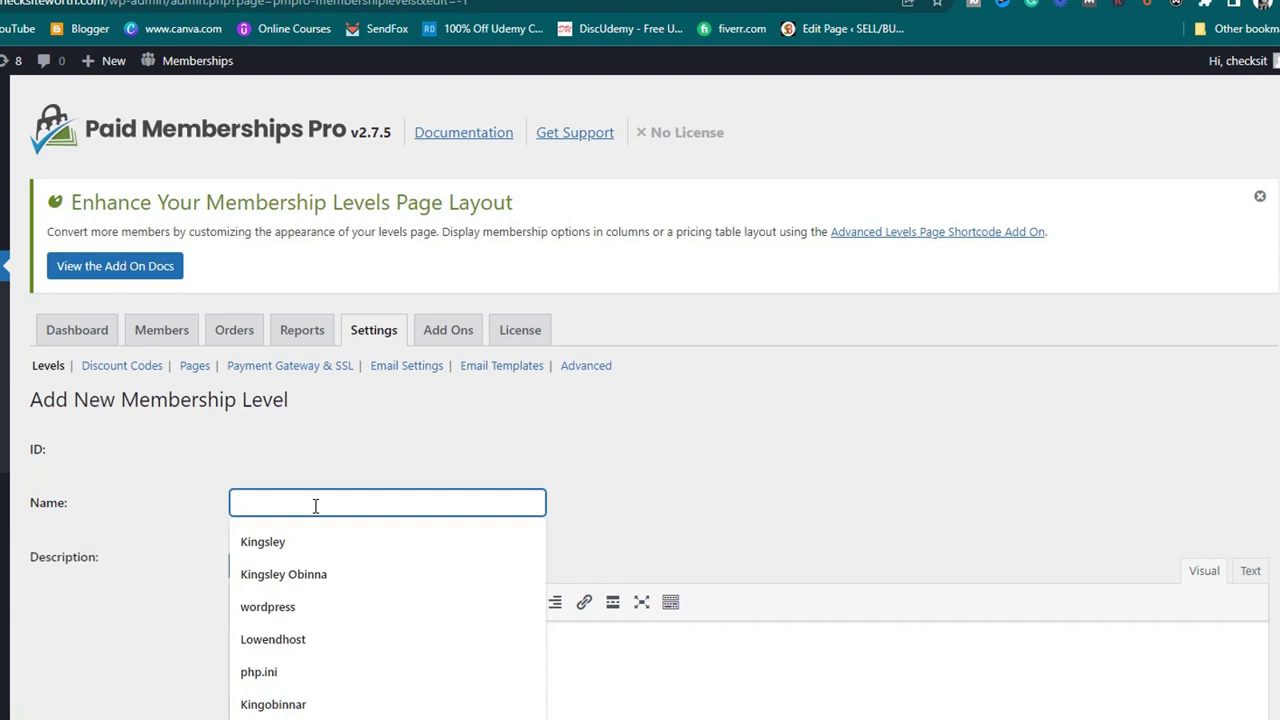
pyautogui.write('free ')
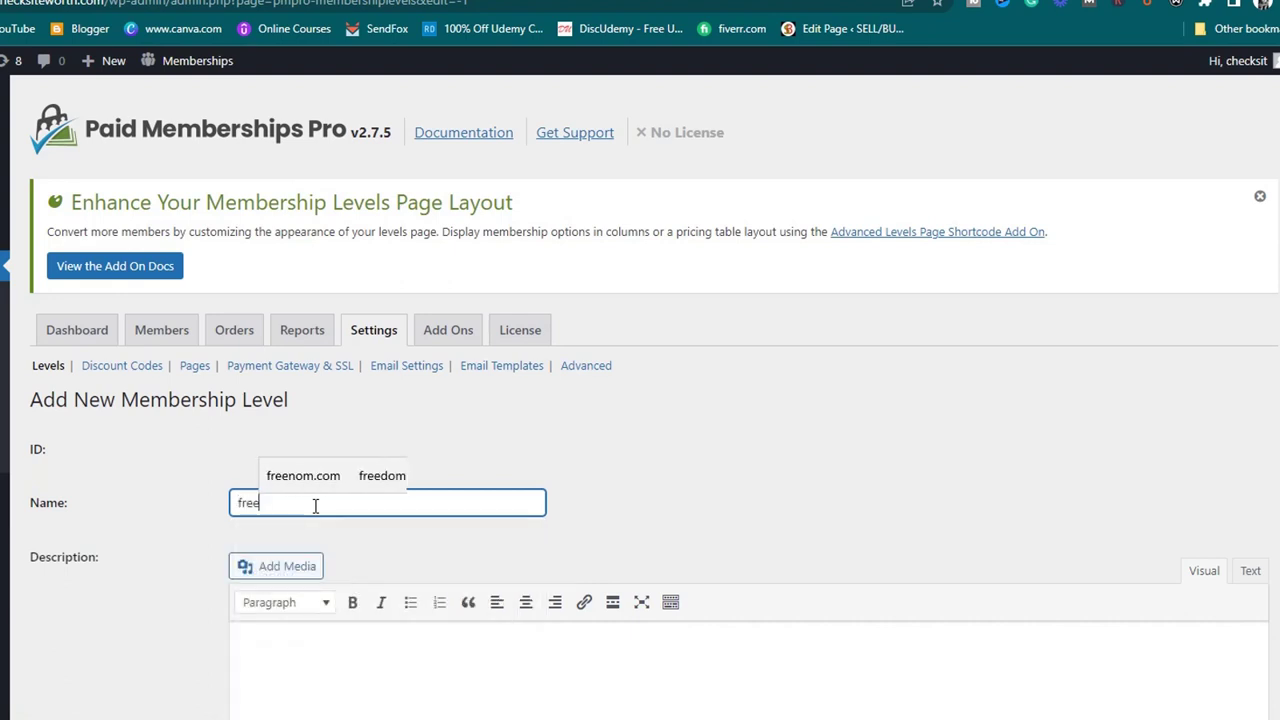
pyautogui.write('plan')
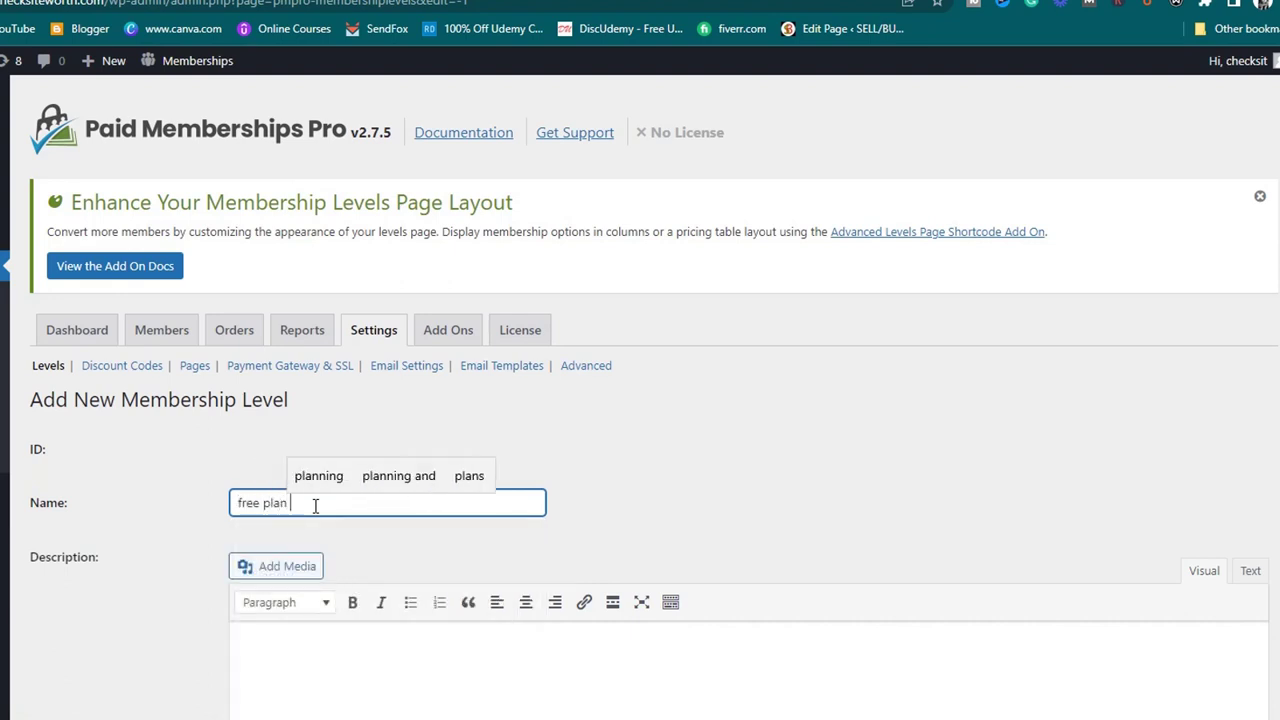
# Enter "This is a free plan" as the membership level's description
pyautogui.click(339, 643)
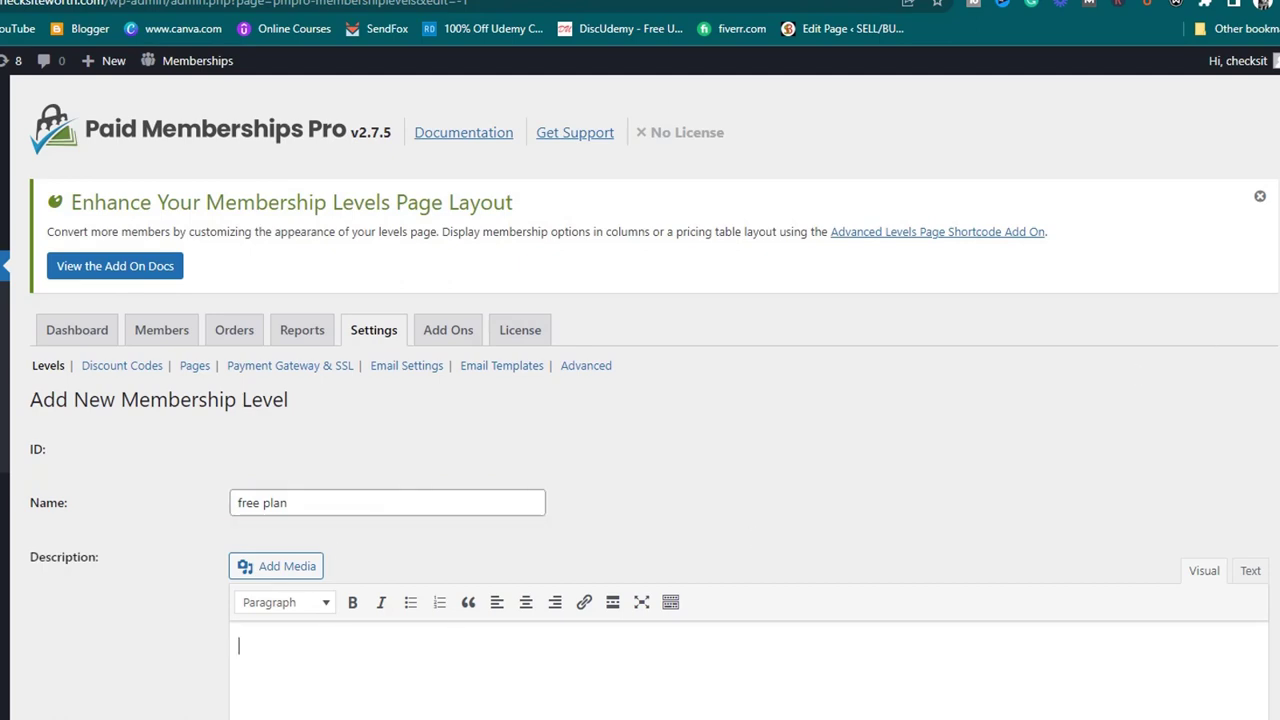
pyautogui.scroll(-2, 1270, 400)
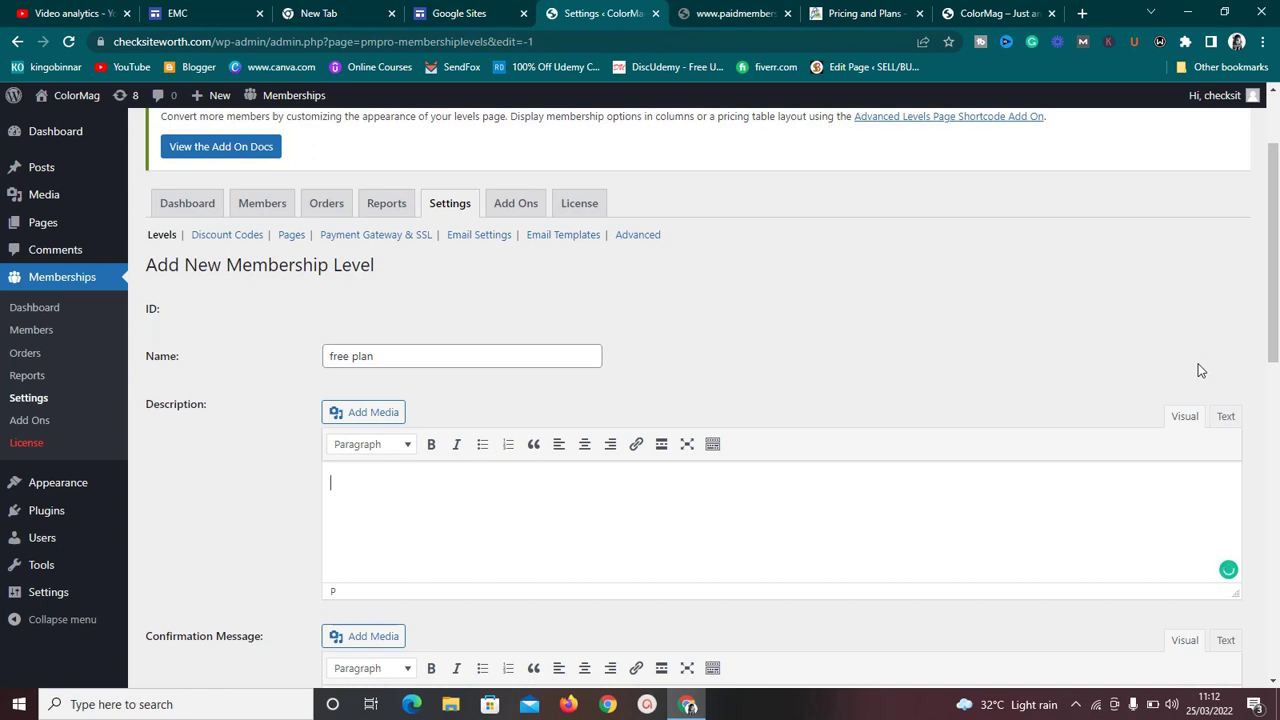
pyautogui.write('This')
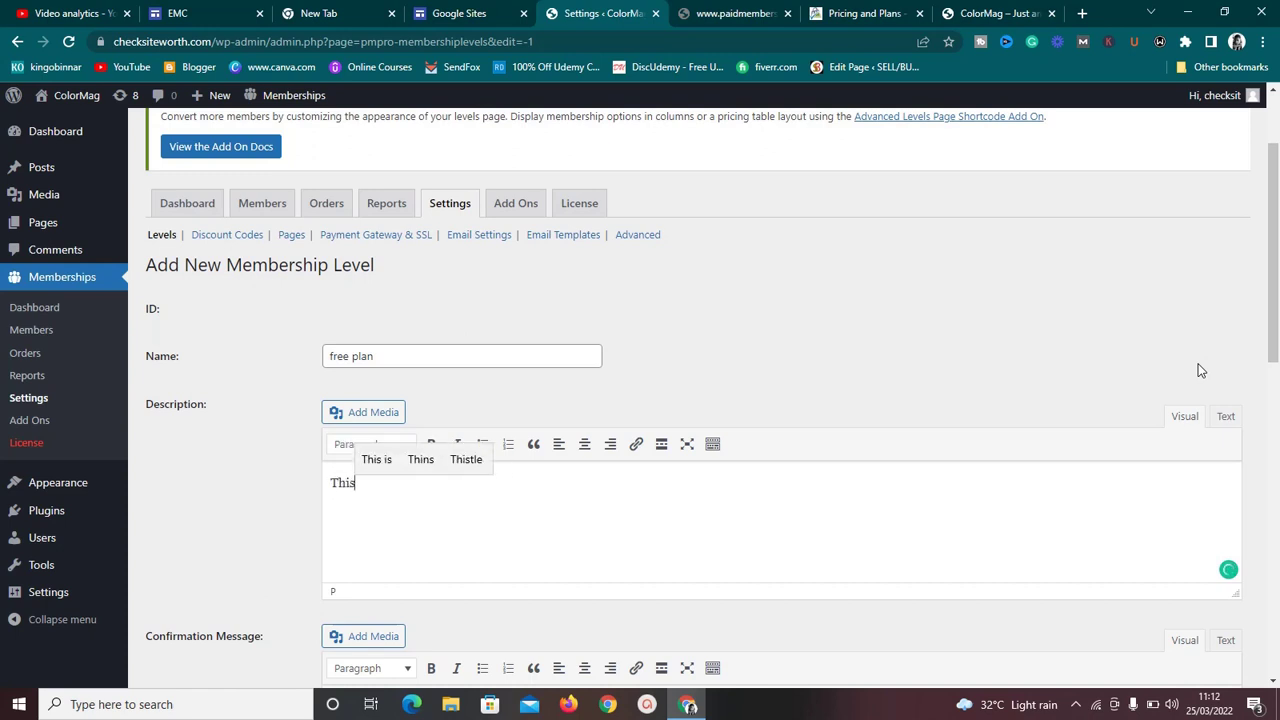
pyautogui.write(' is a ')
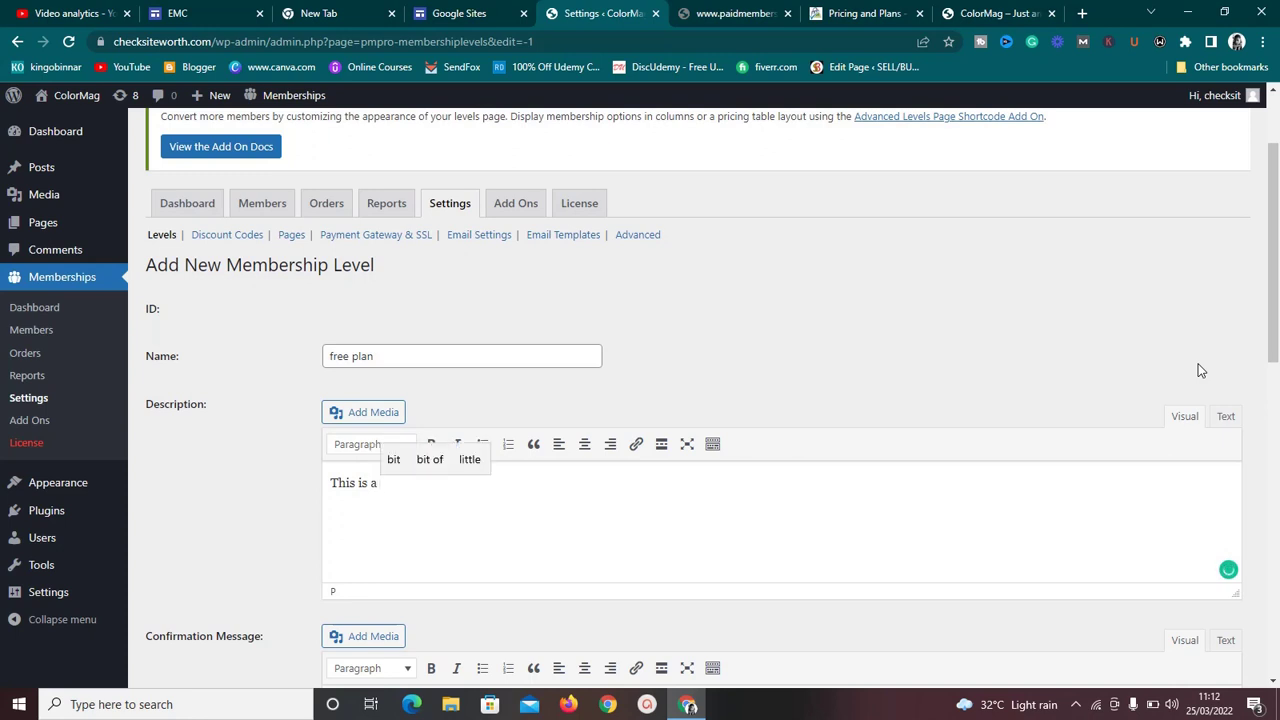
pyautogui.write('free plan')
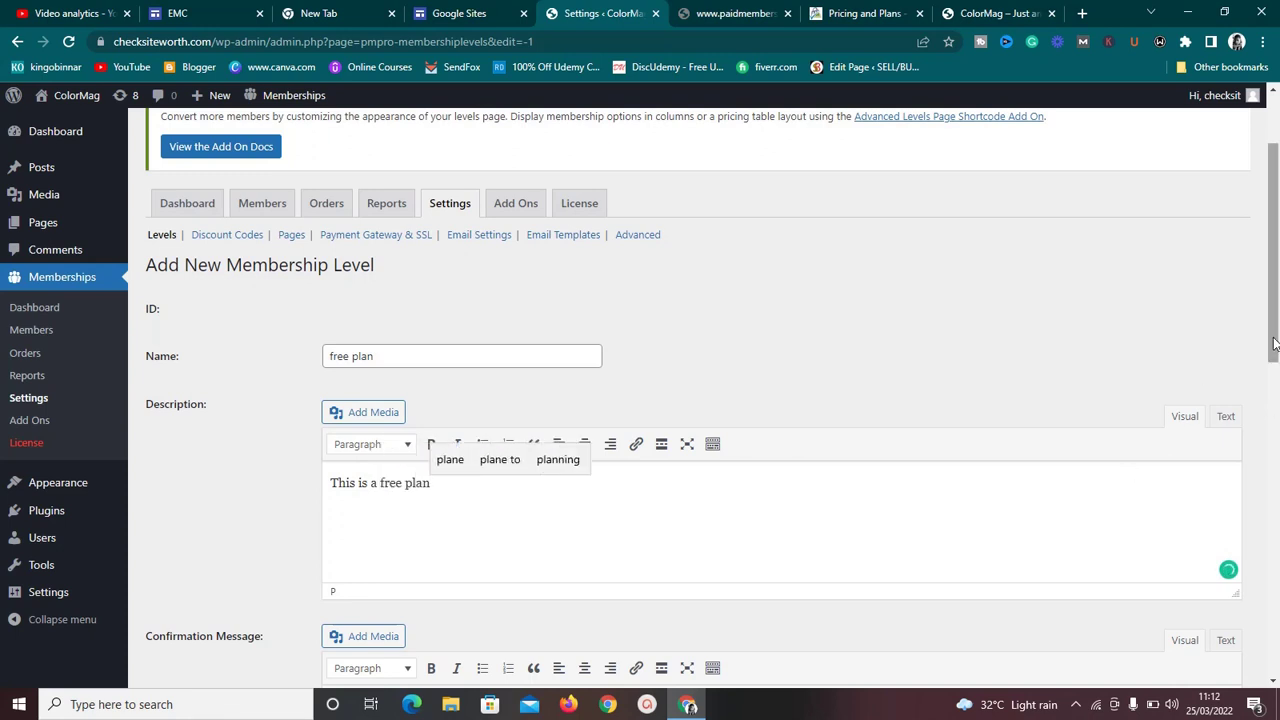
# Enter "Thanks for subscribing" as the level's confirmation message and include it in the membership confirmation email
pyautogui.moveTo(1277, 347); pyautogui.dragTo(1275, 470)
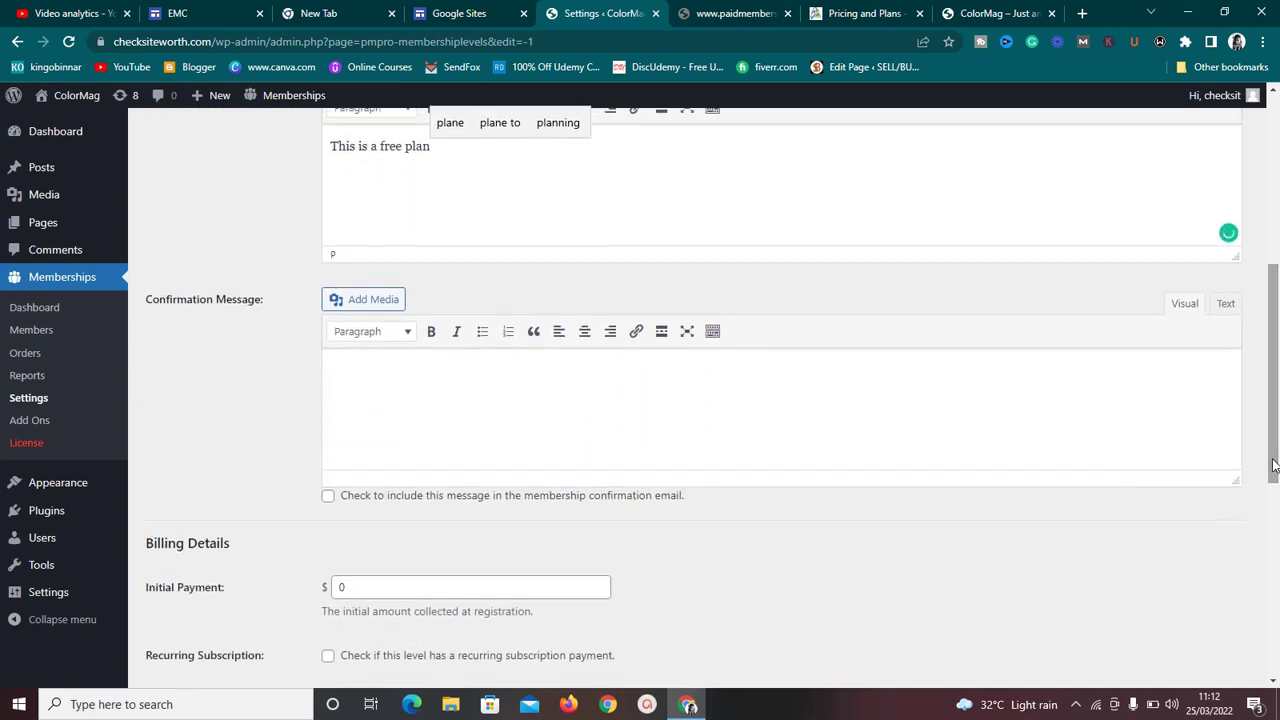
pyautogui.click(561, 379)
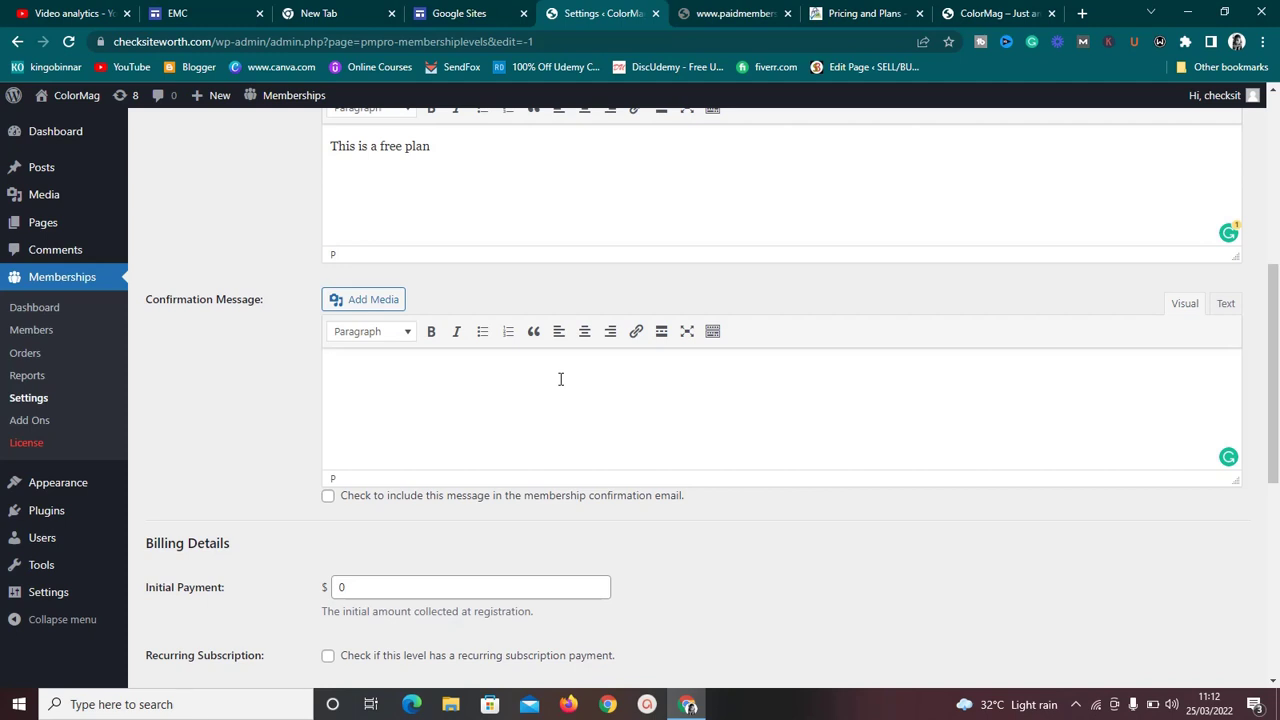
pyautogui.write('Tha')
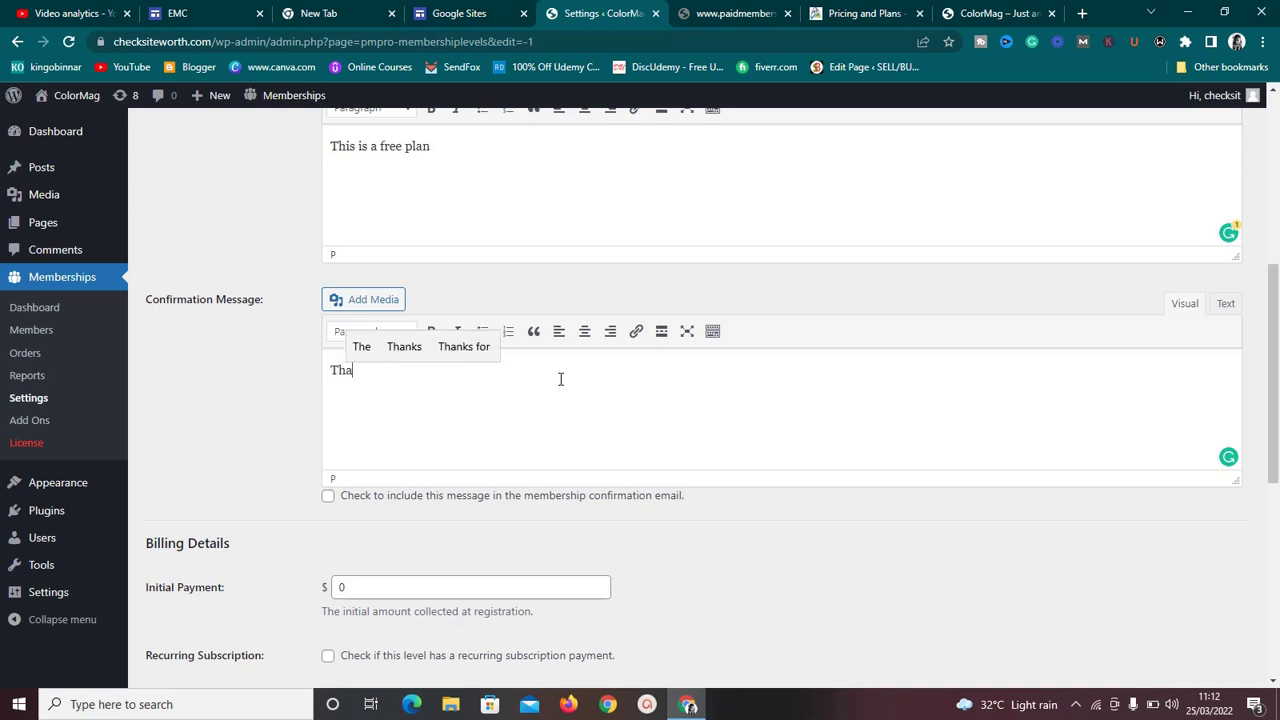
pyautogui.write('nks f')
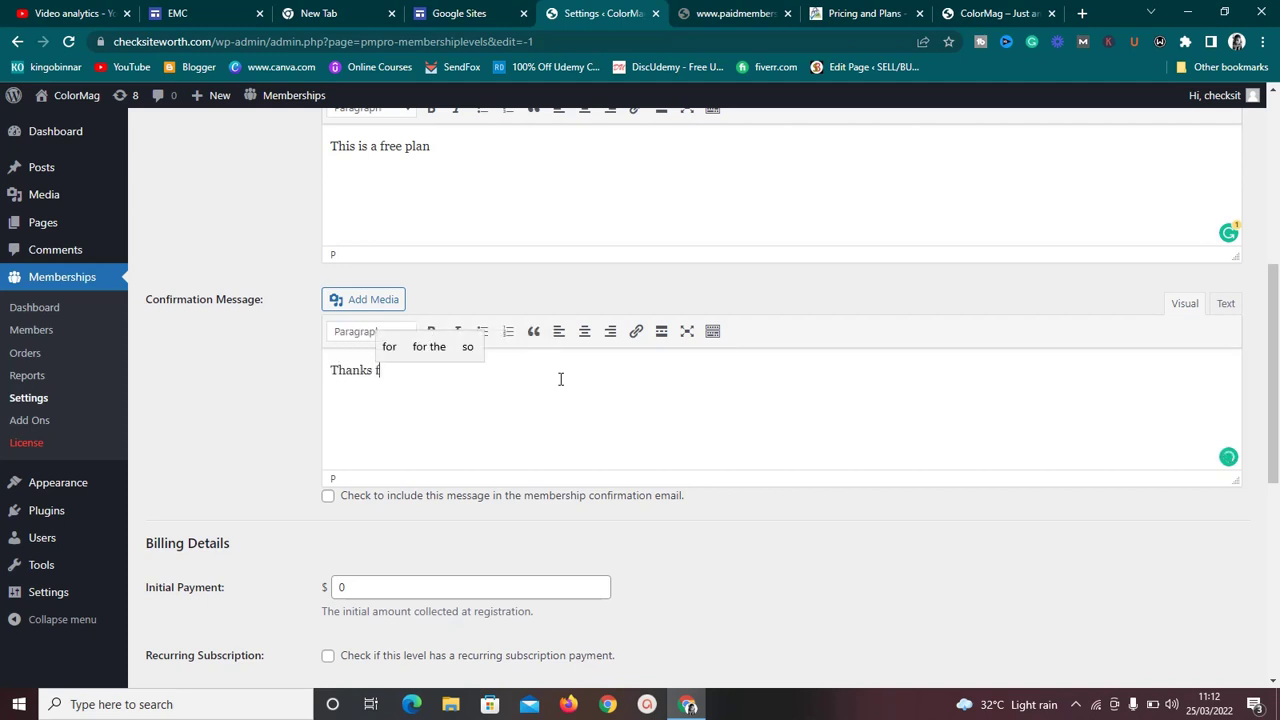
pyautogui.write('or su')
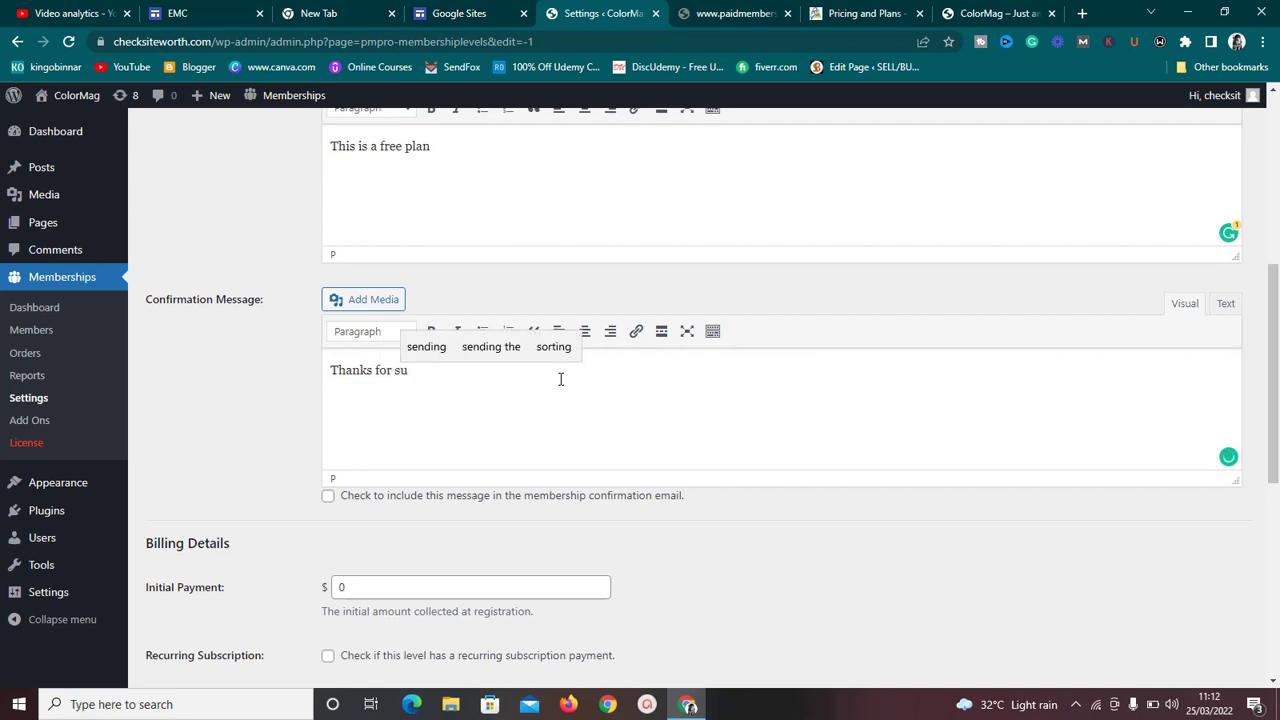
pyautogui.write('bscr')
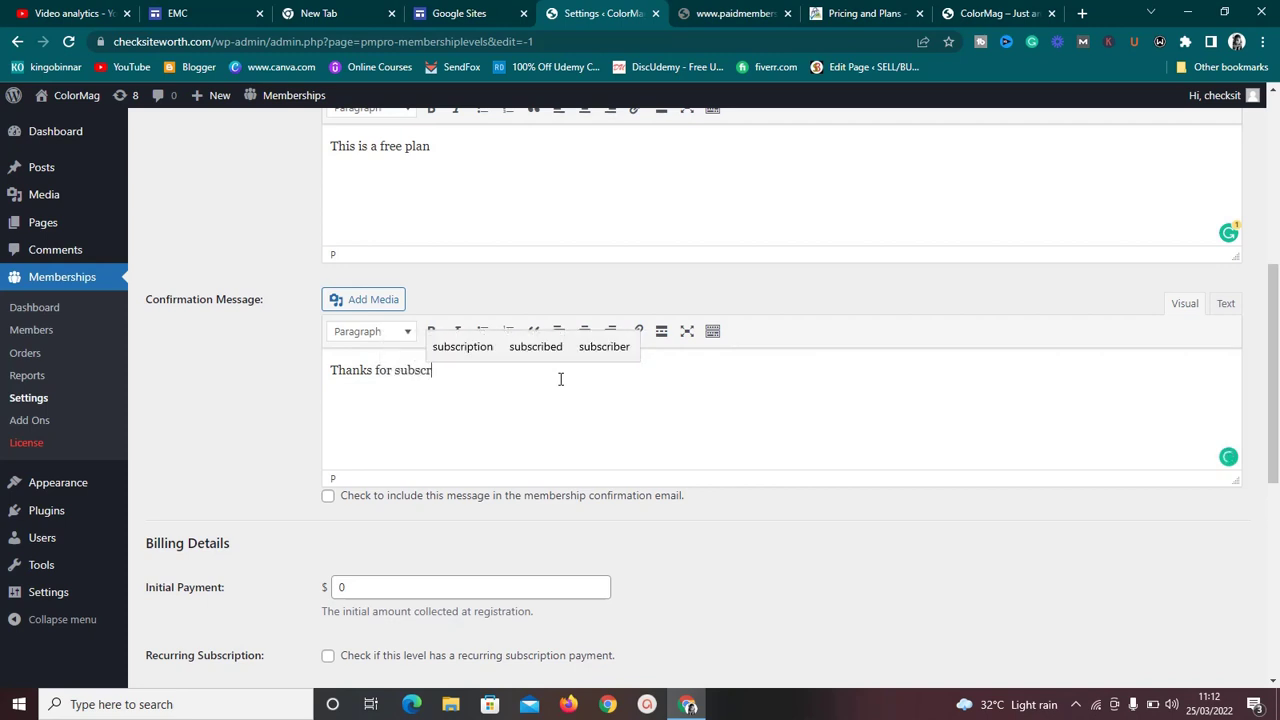
pyautogui.write('ibing')
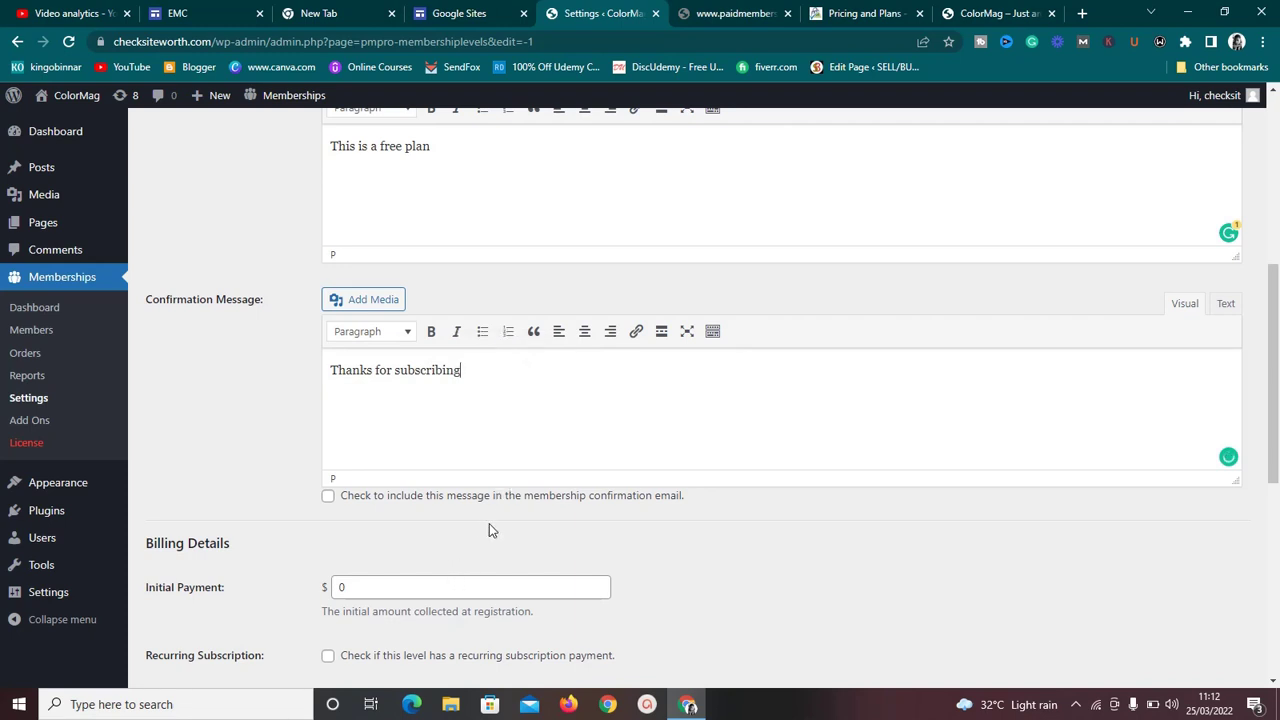
pyautogui.click(327, 497)
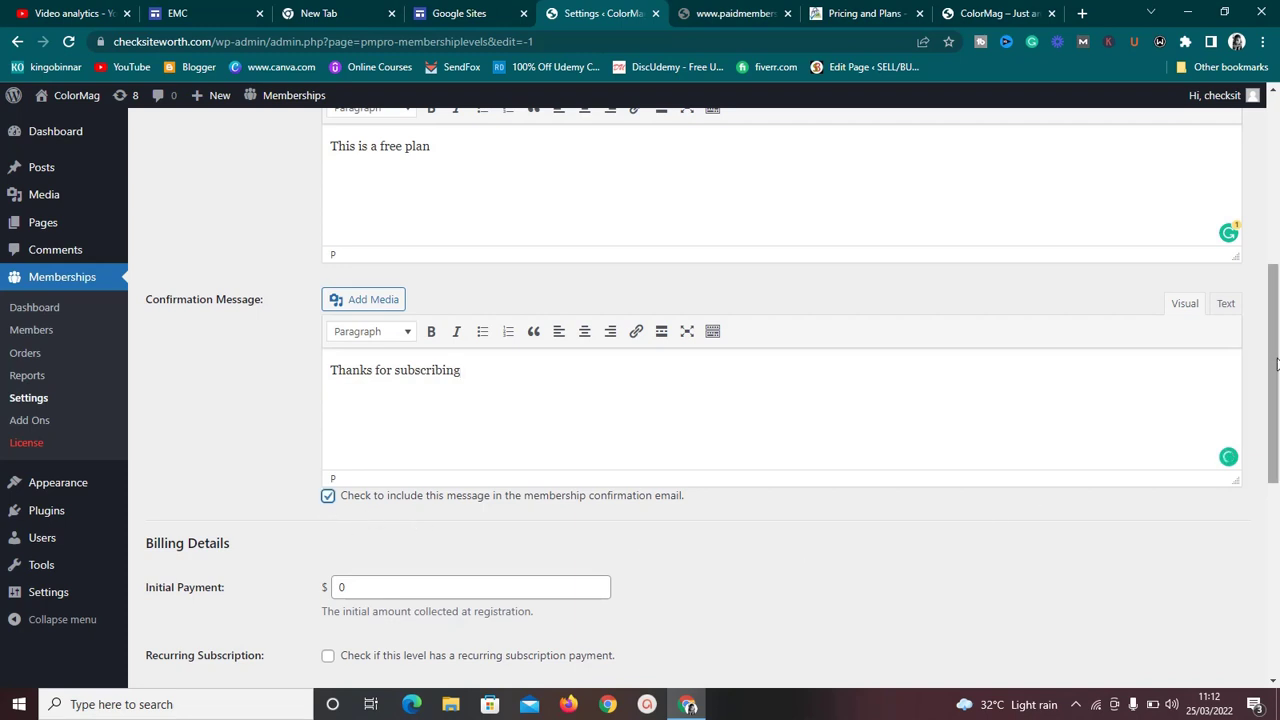
pyautogui.moveTo(1270, 362); pyautogui.dragTo(1274, 430)
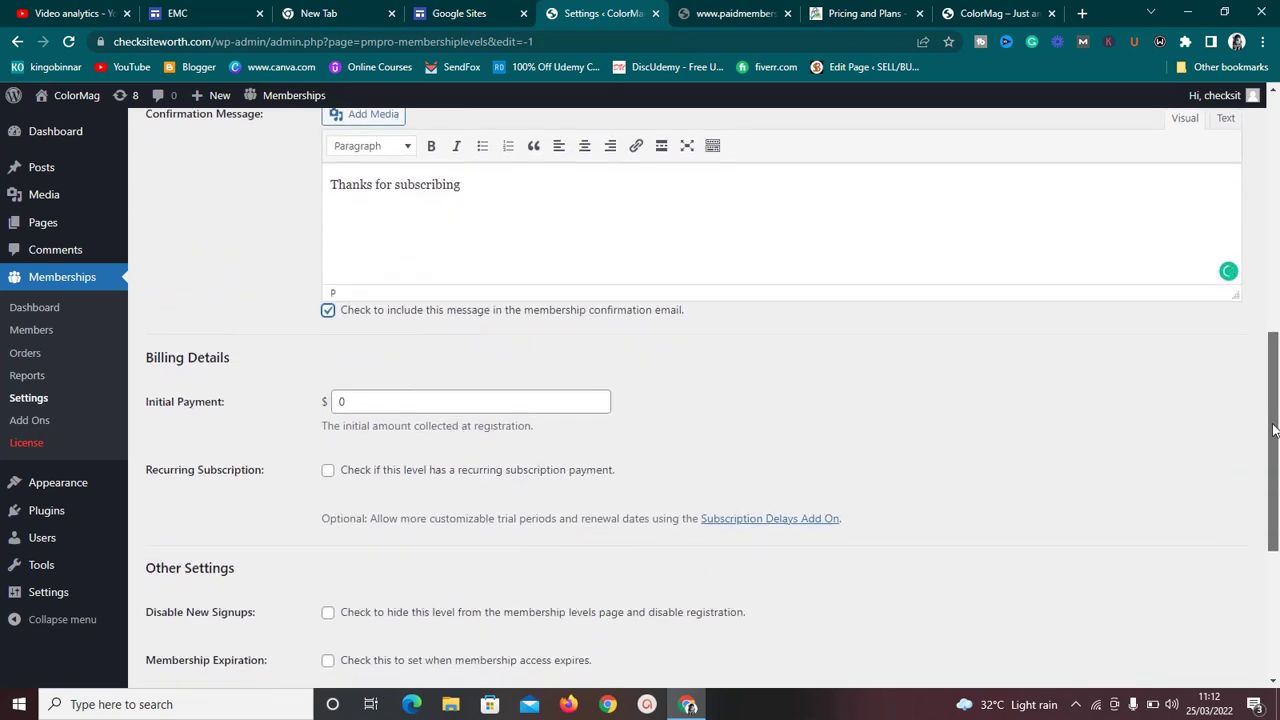
pyautogui.click(453, 406)
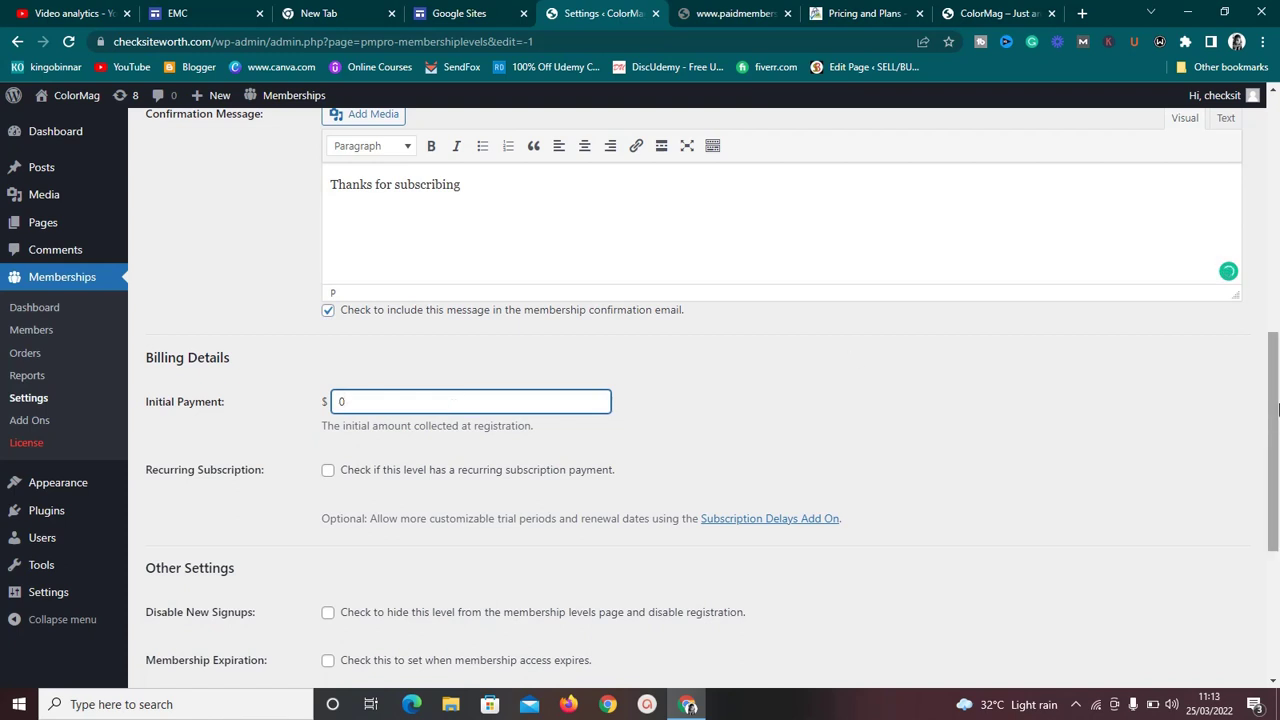
pyautogui.moveTo(1276, 408); pyautogui.dragTo(1276, 442)
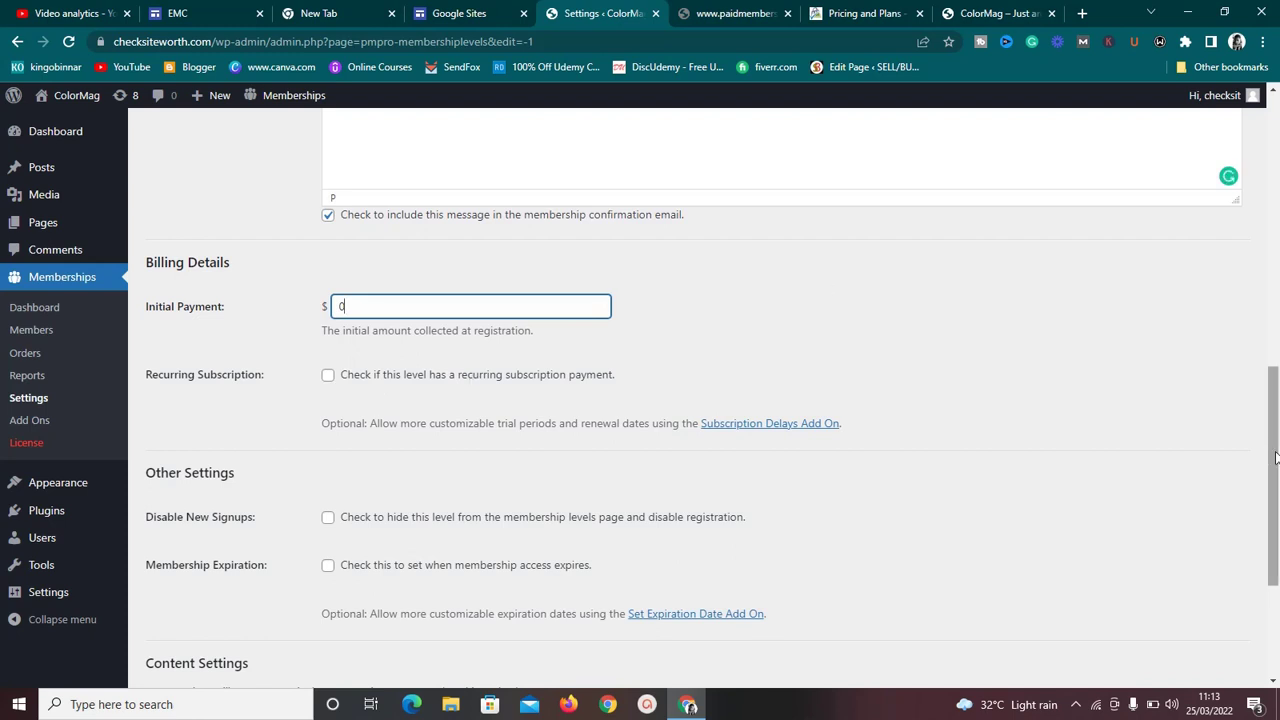
pyautogui.moveTo(1272, 455); pyautogui.dragTo(1275, 499)
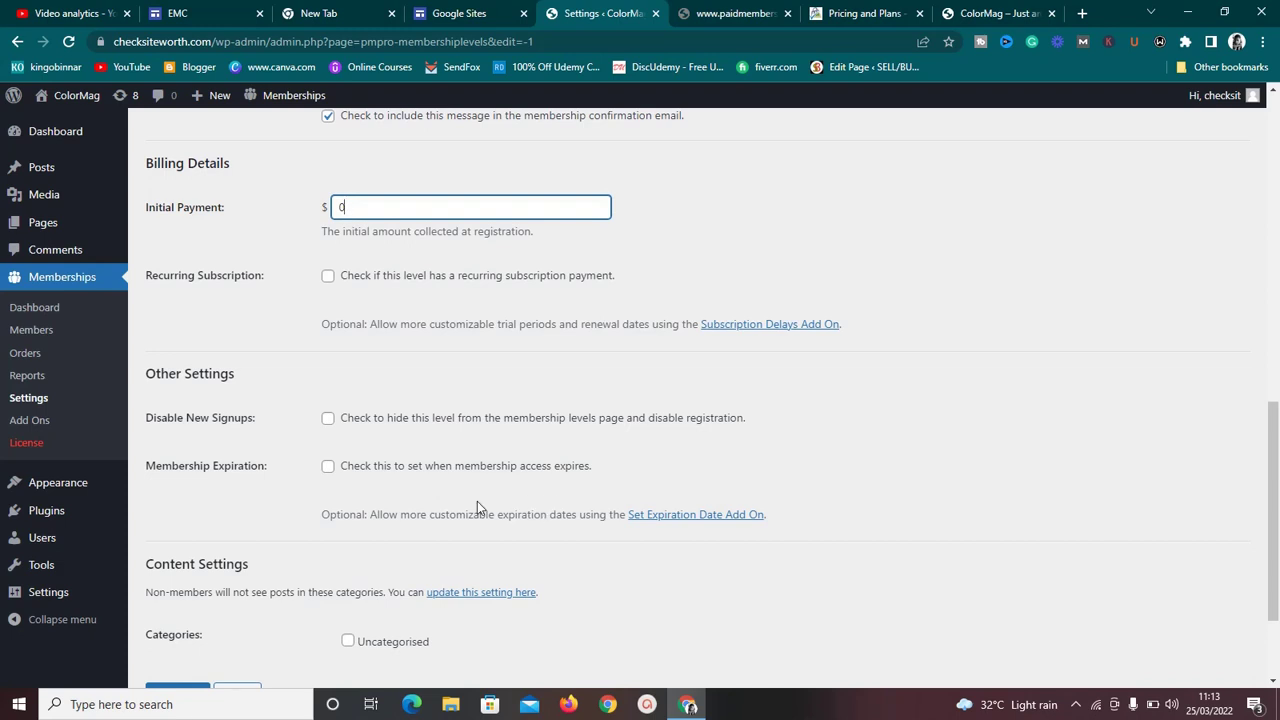
pyautogui.click(329, 470)
pyautogui.click(329, 470)
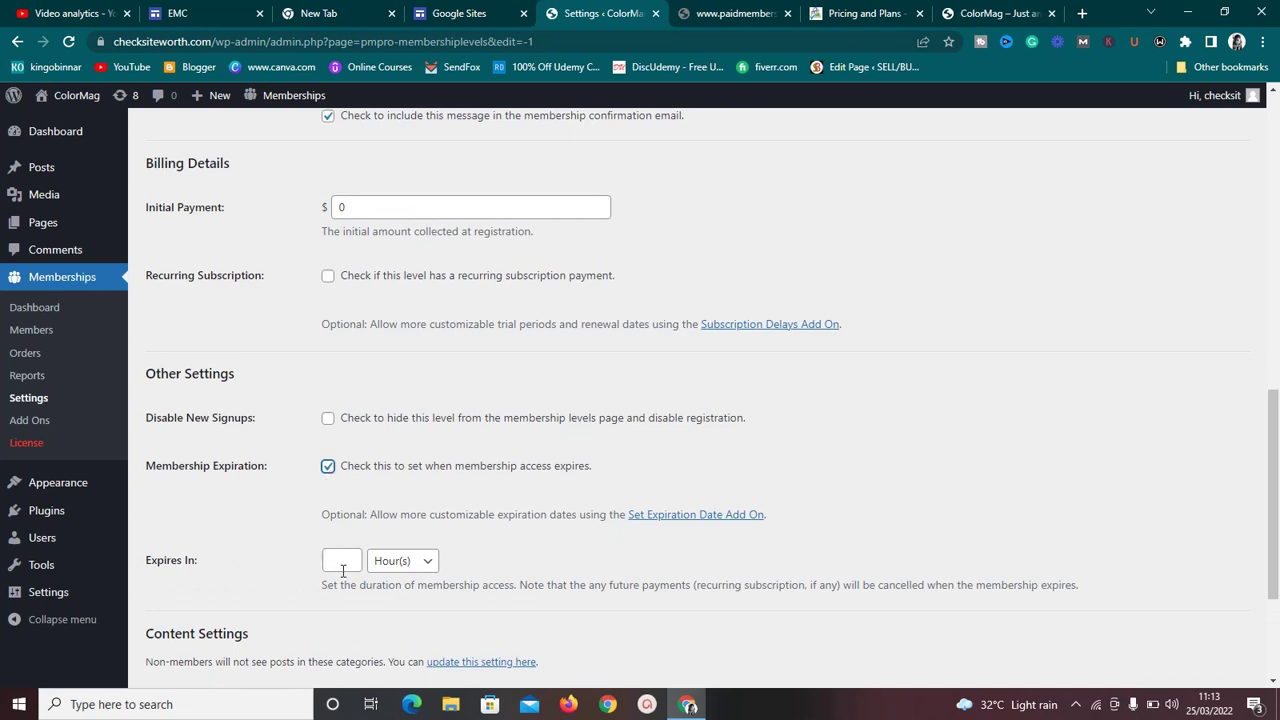
pyautogui.click(328, 467)
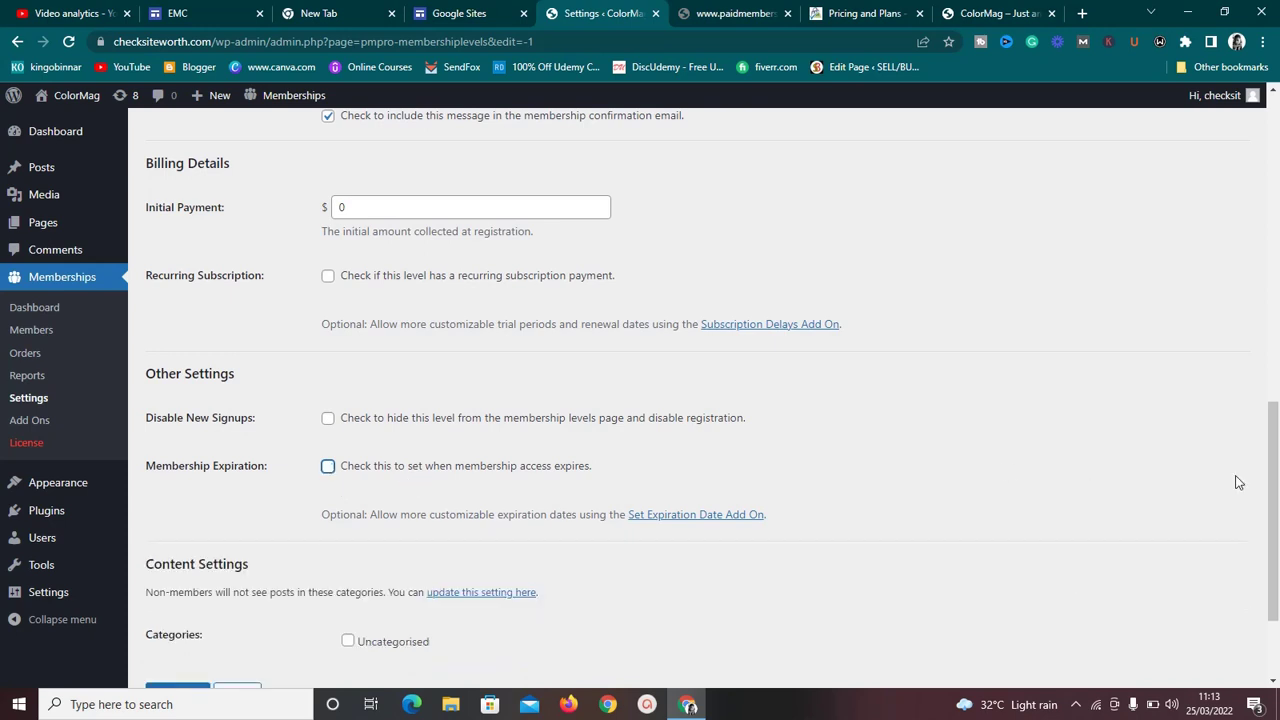
# Assign the Uncategorised category to the membership level's content settings and save the level
pyautogui.scroll(-2, 1272, 473)
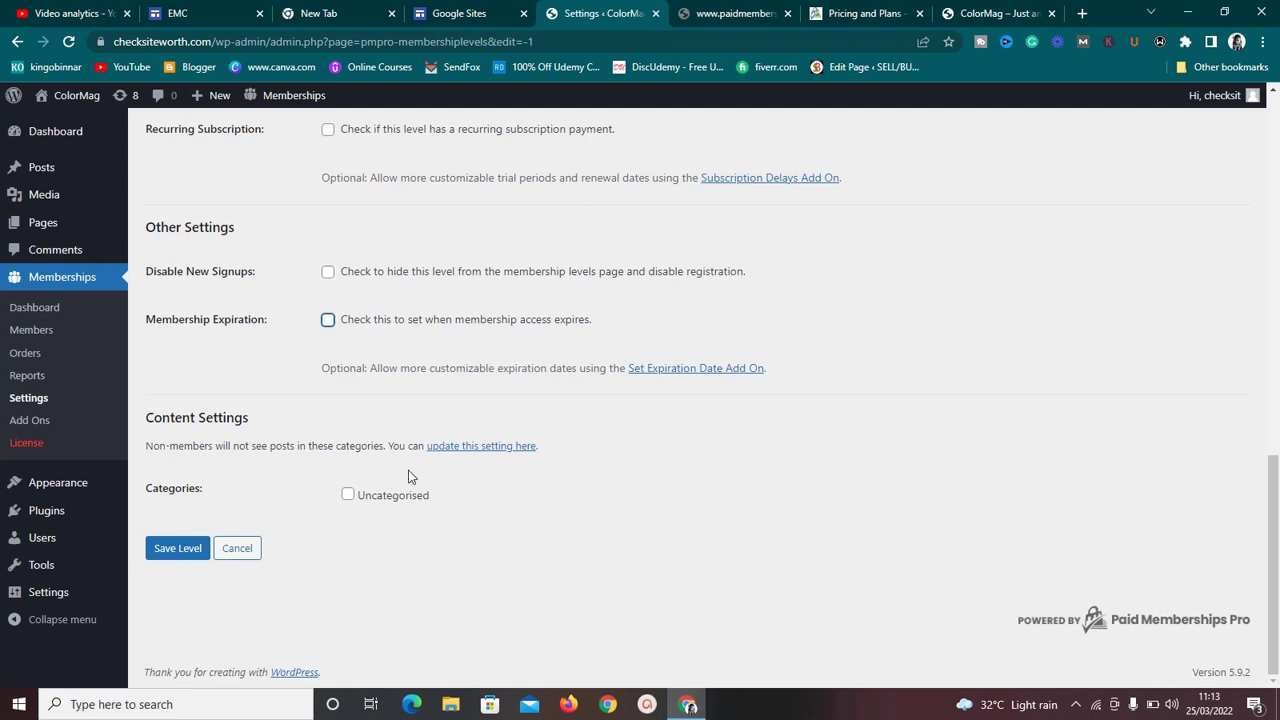
pyautogui.moveTo(46, 192)
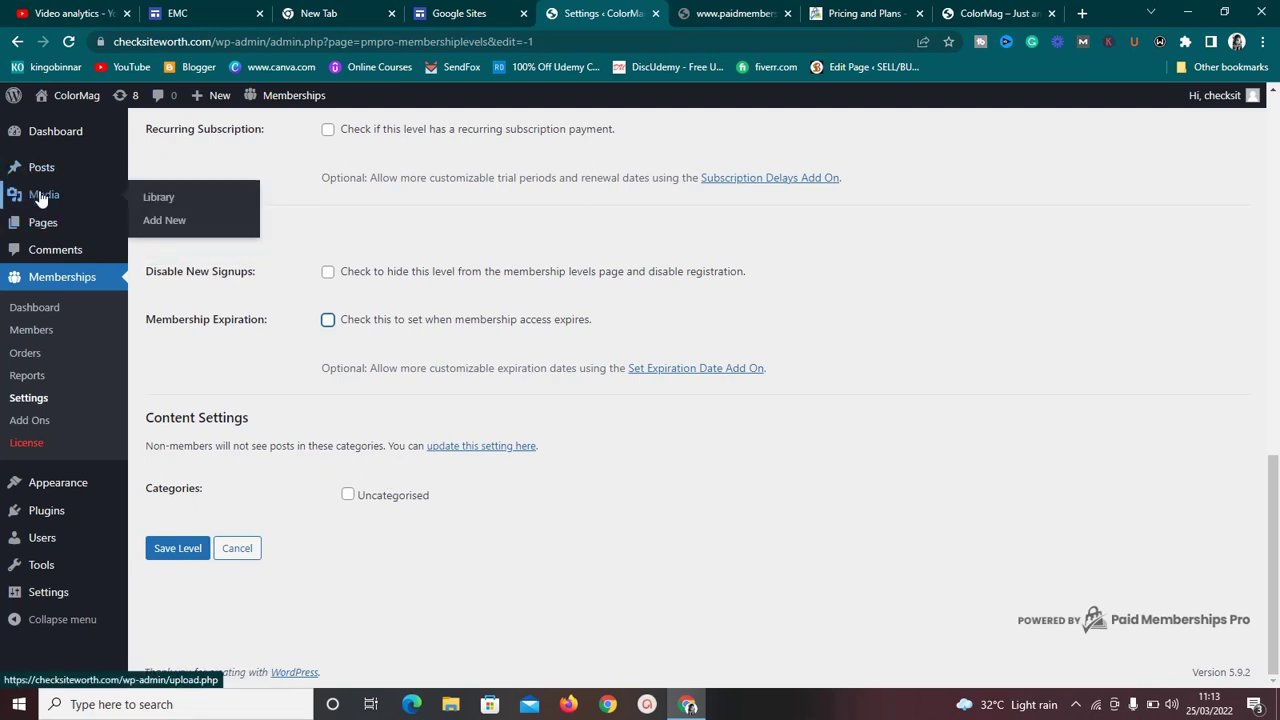
pyautogui.moveTo(42, 170)
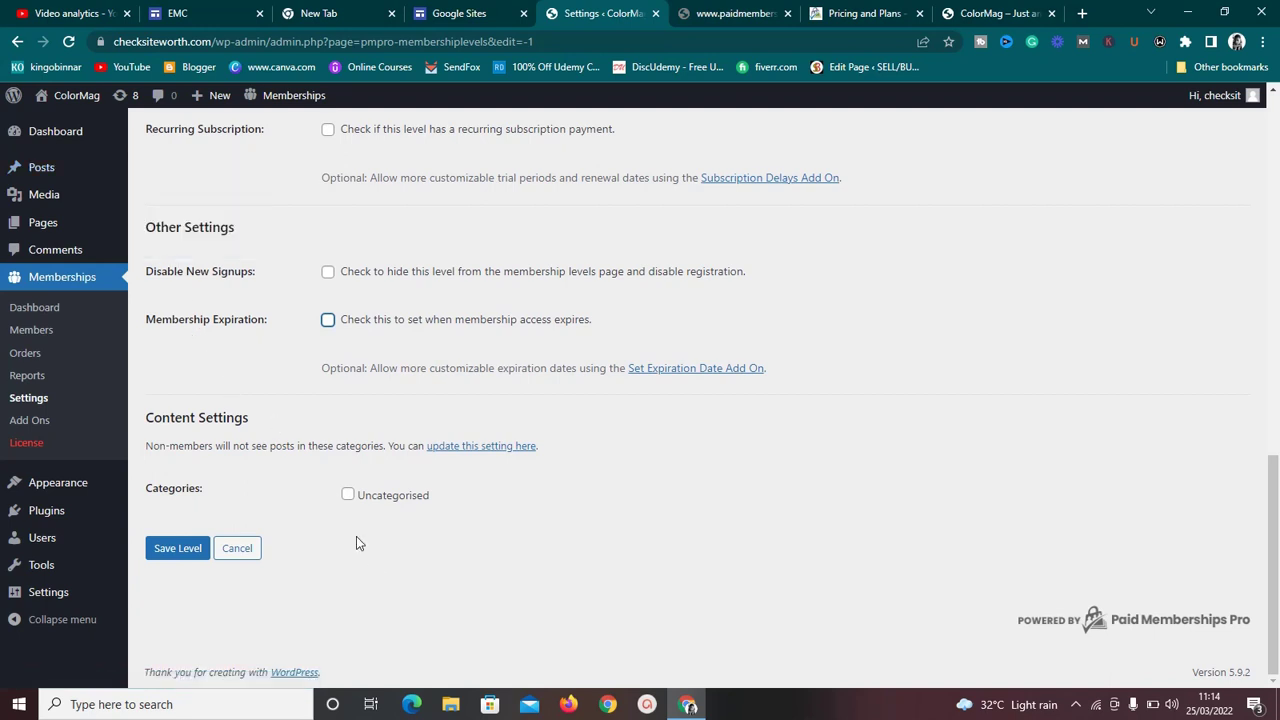
pyautogui.click(347, 495)
pyautogui.click(170, 553)
pyautogui.click(172, 557)
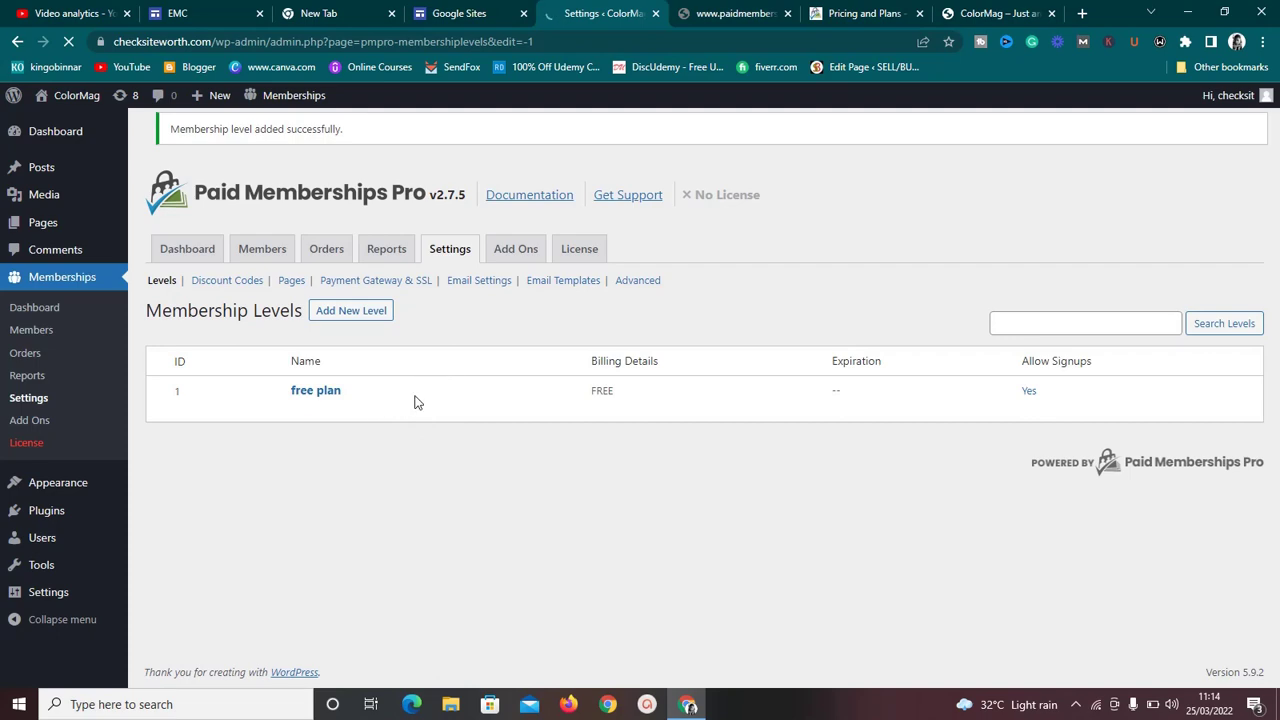
# Open the membership page settings from the plugin's dashboard, look through the required pages and save the settings
pyautogui.click(197, 257)
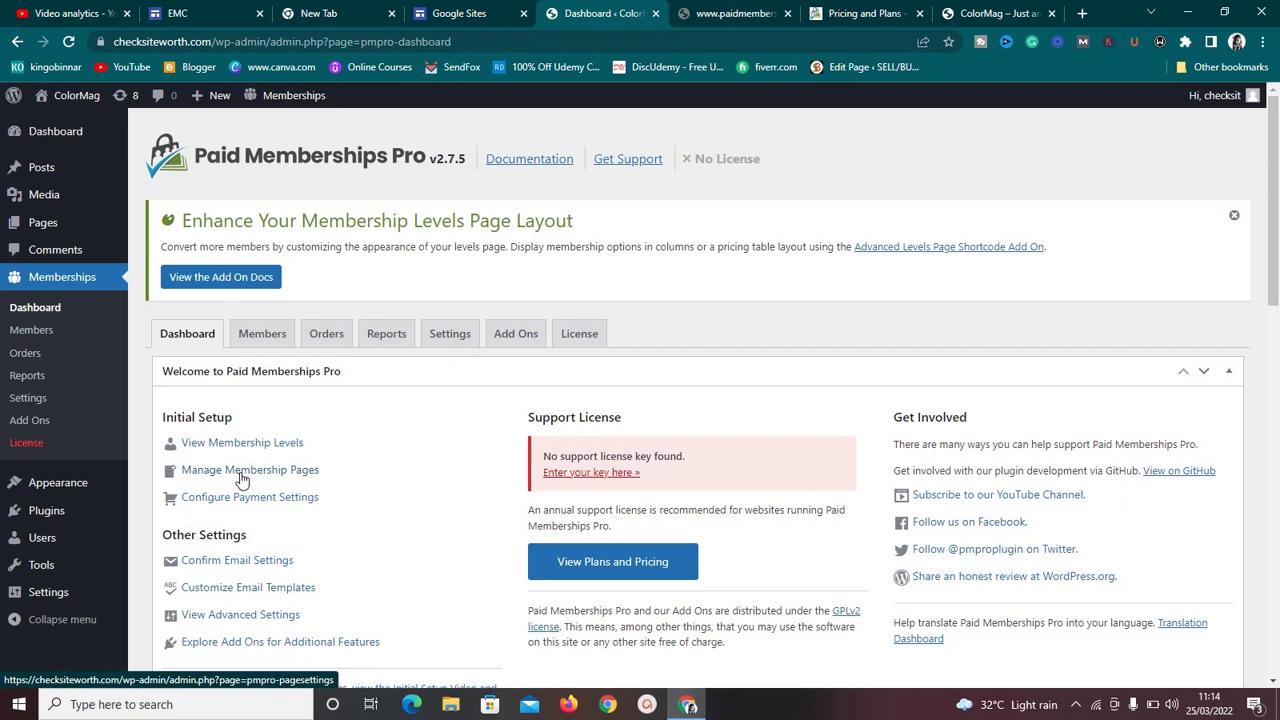
pyautogui.click(241, 480)
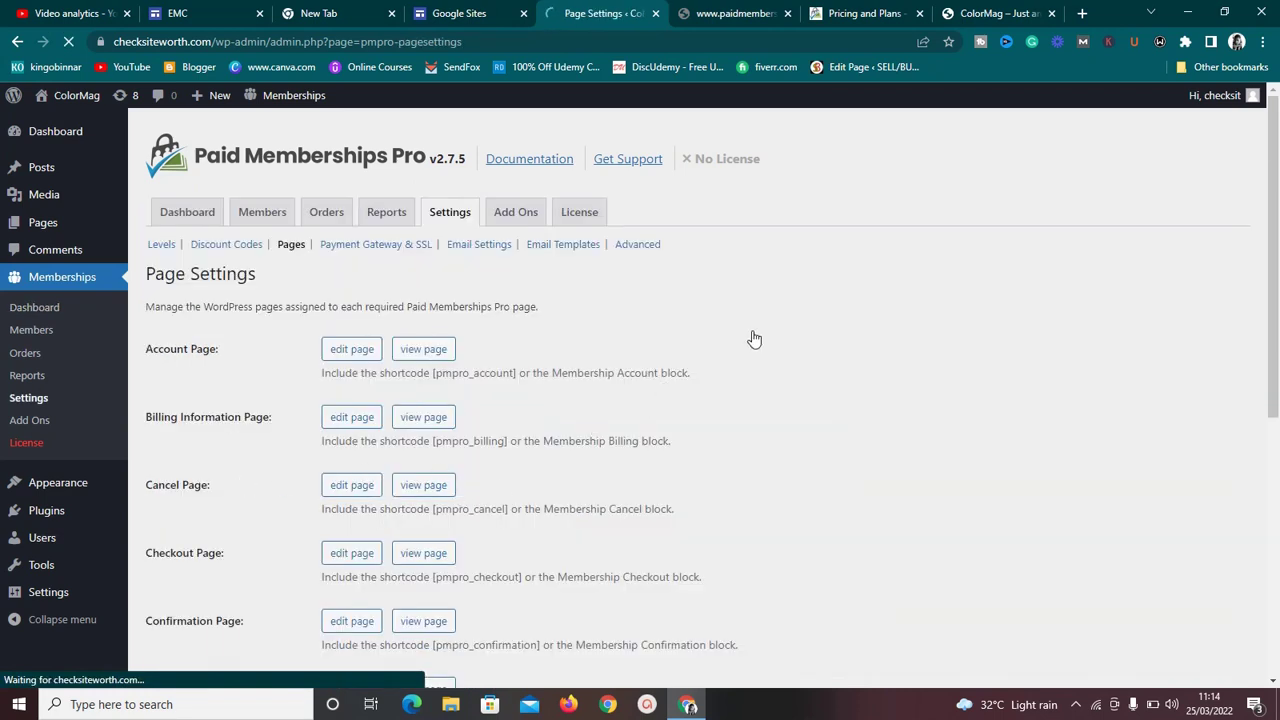
pyautogui.scroll(-6, 754, 339)
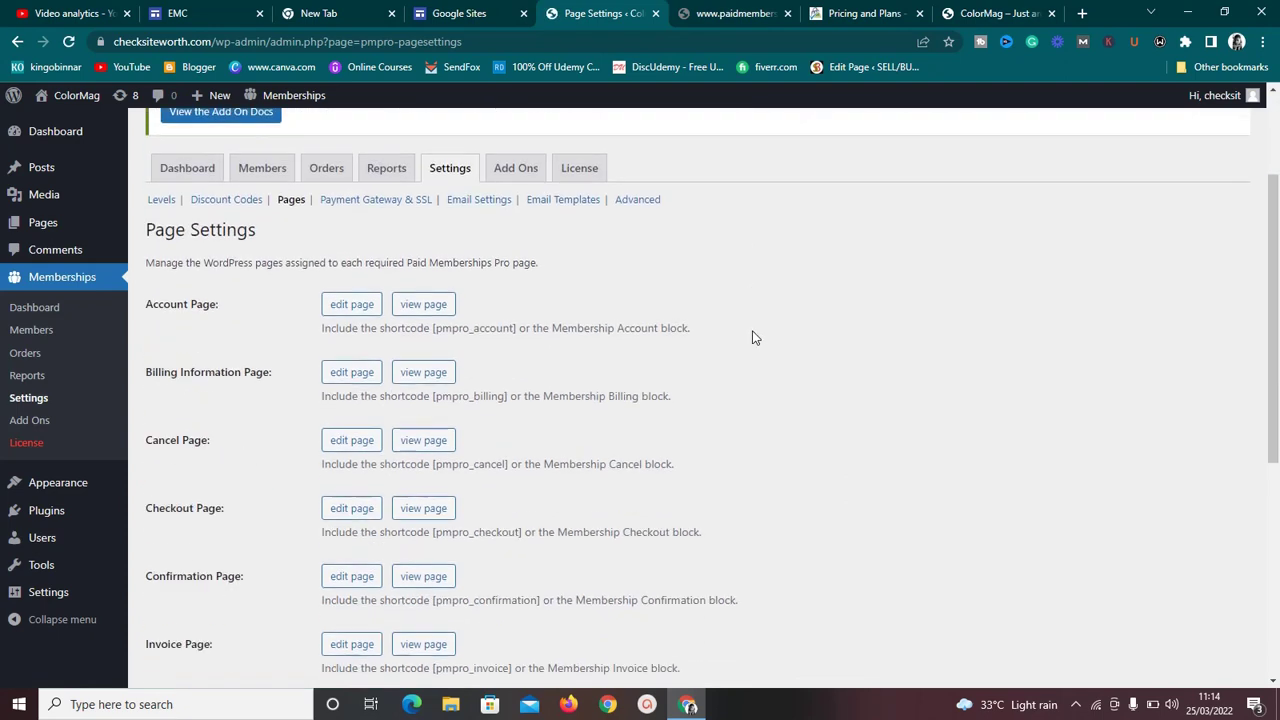
pyautogui.scroll(6, 754, 339)
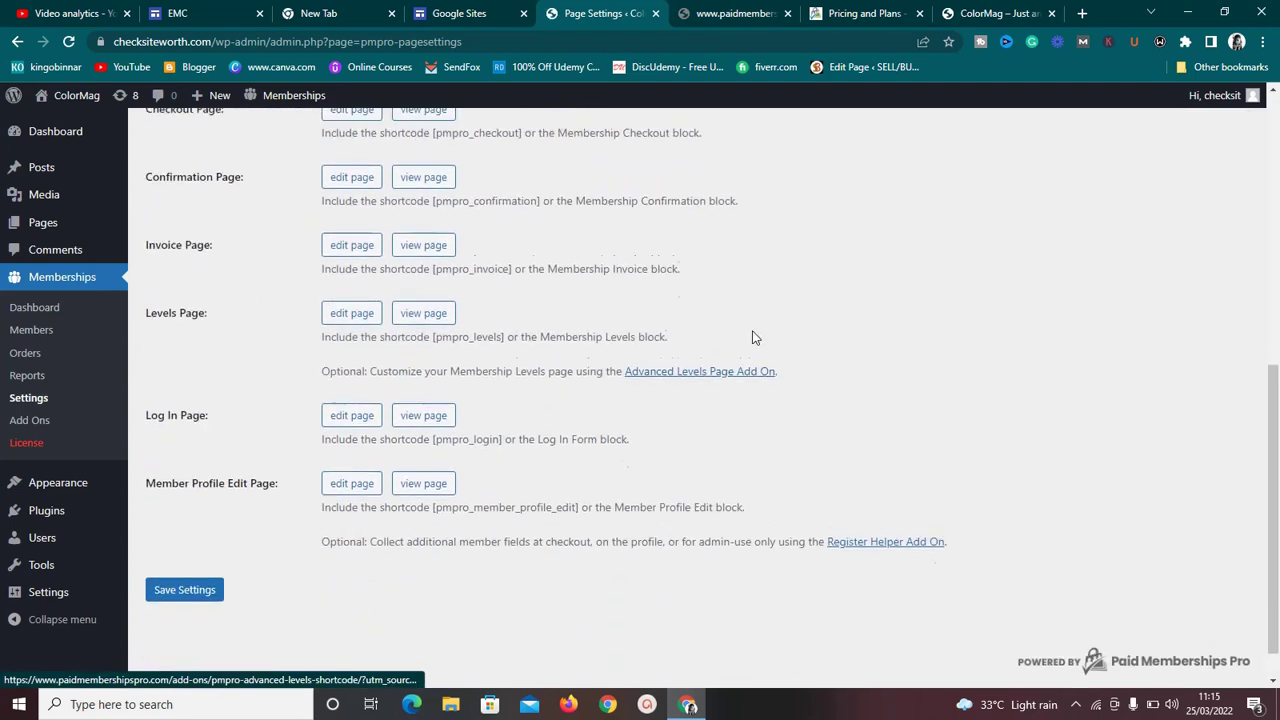
pyautogui.scroll(-6, 754, 338)
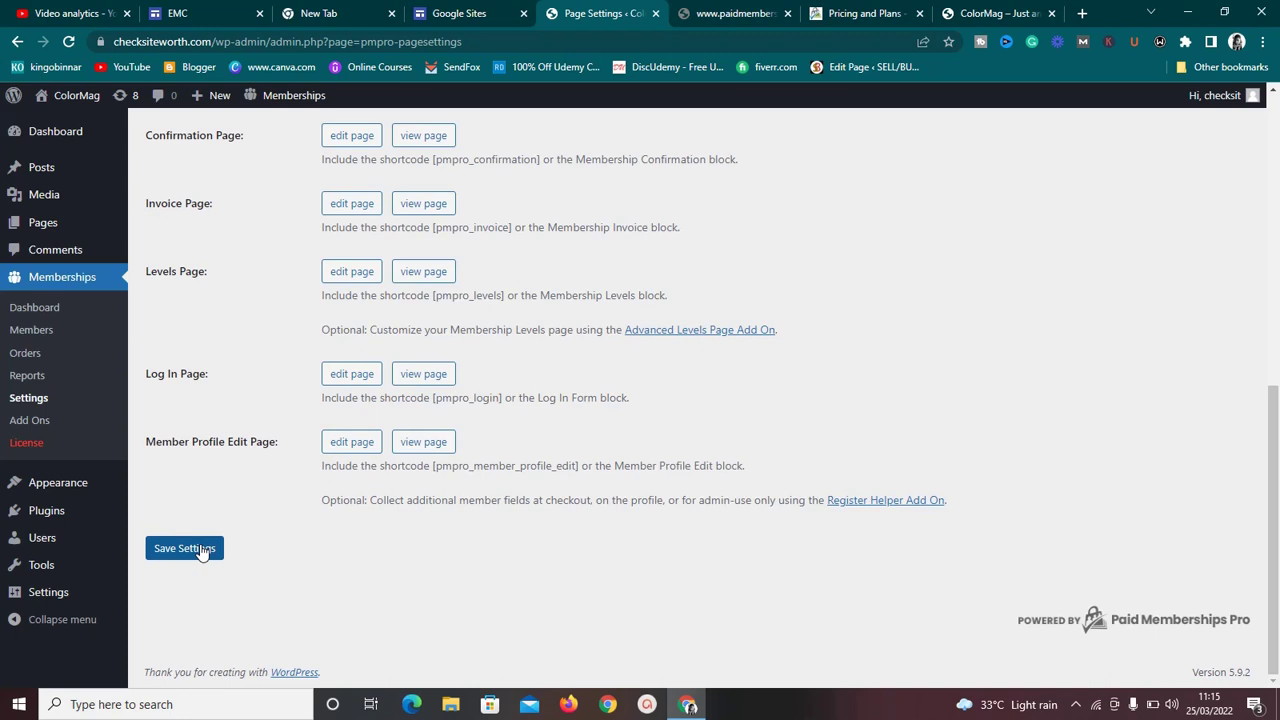
pyautogui.click(201, 552)
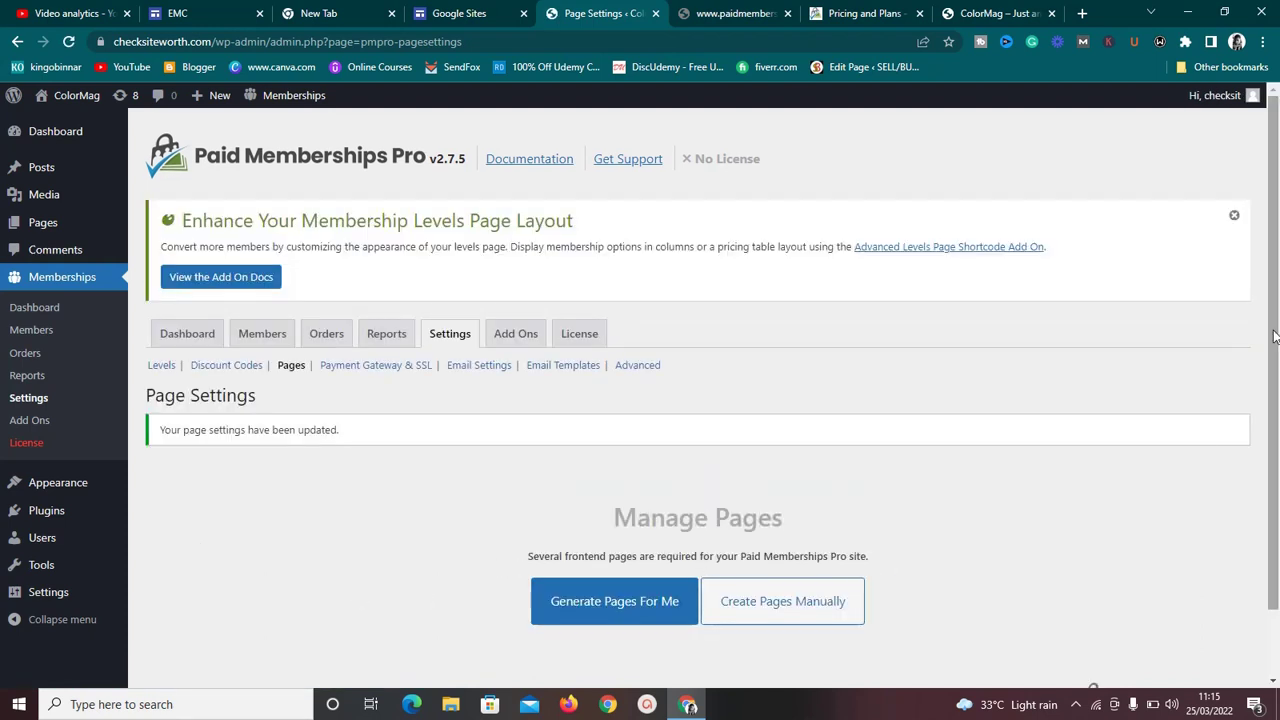
# Have the plugin generate the required frontend membership pages and save the resulting page assignments
pyautogui.scroll(-1, 1273, 337)
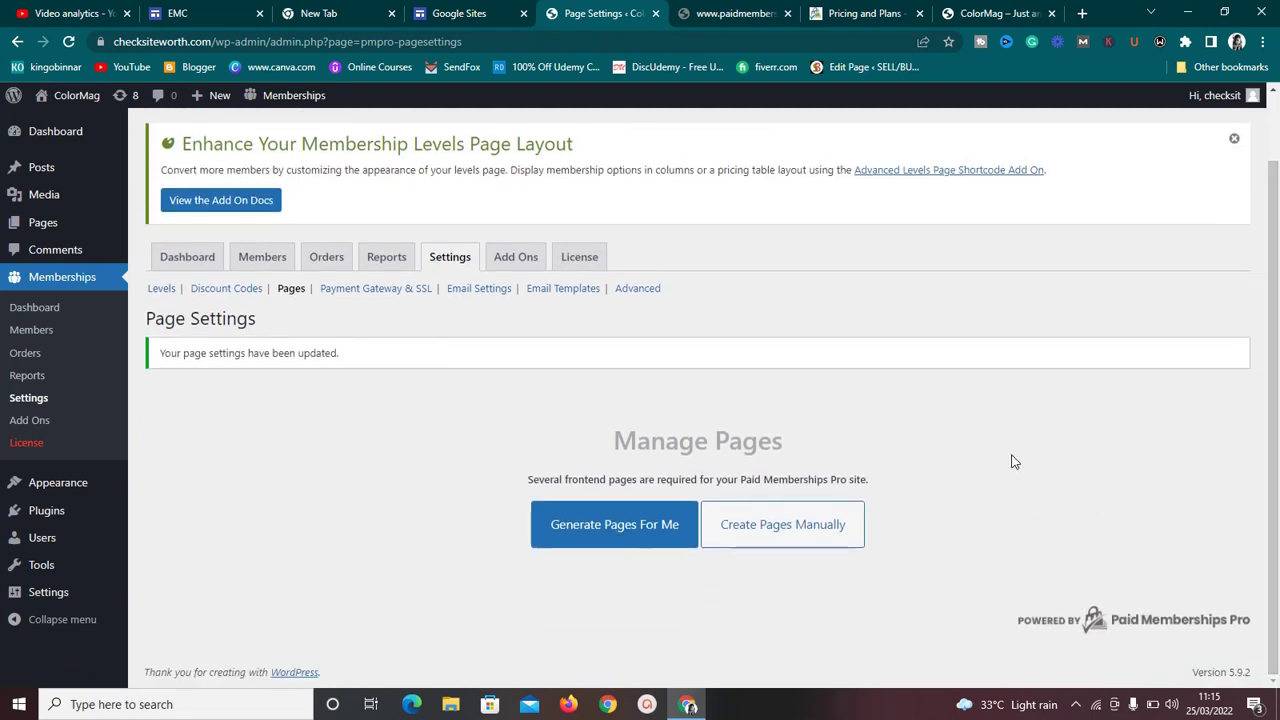
pyautogui.click(634, 541)
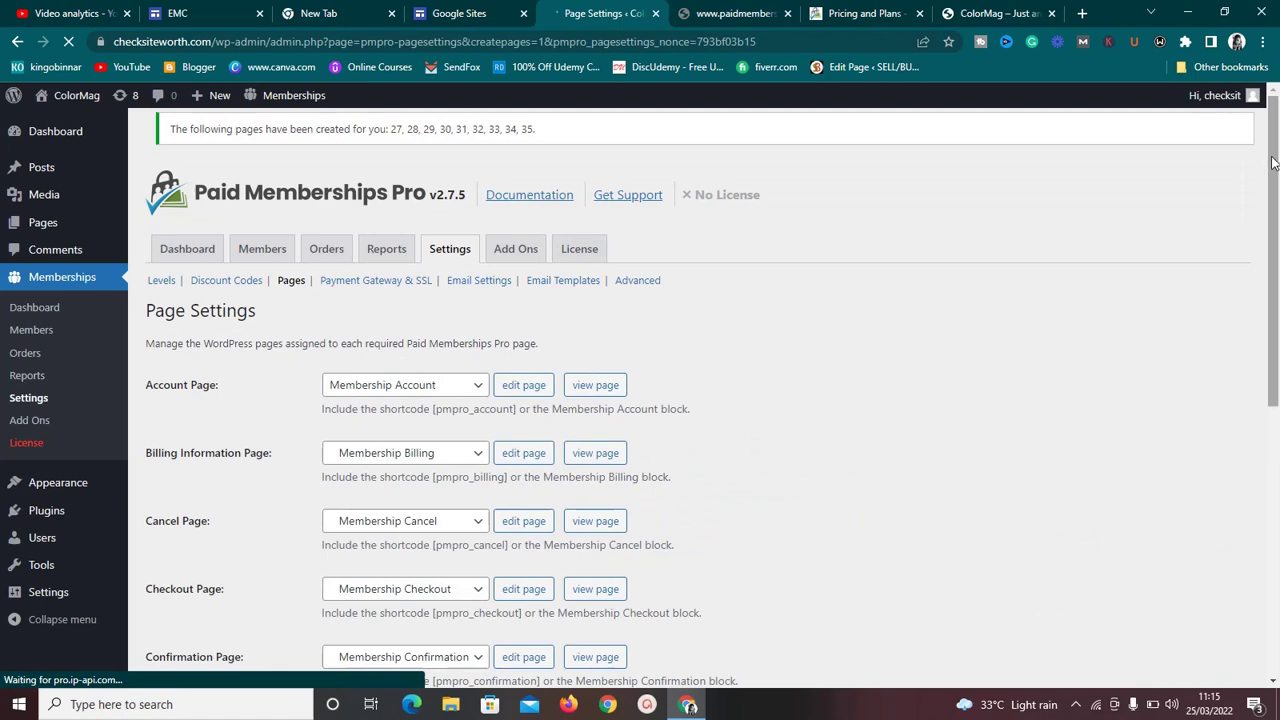
pyautogui.moveTo(1275, 150); pyautogui.dragTo(1273, 430)
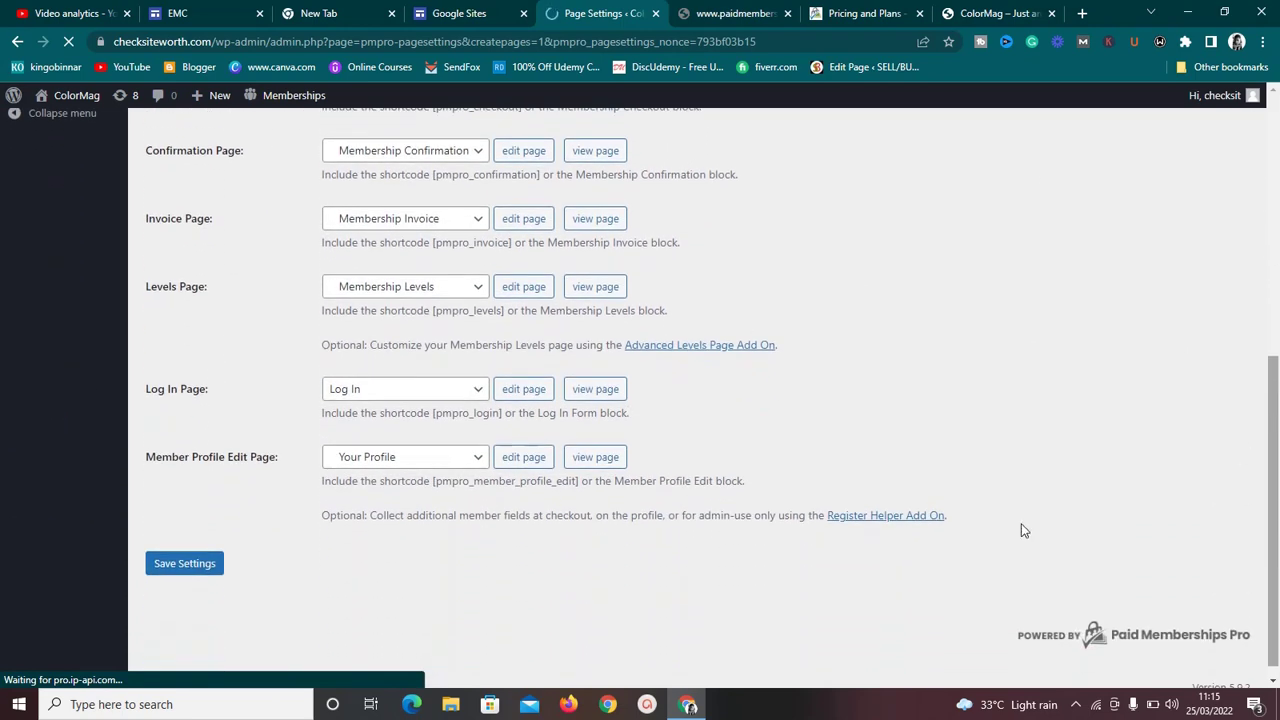
pyautogui.click(195, 572)
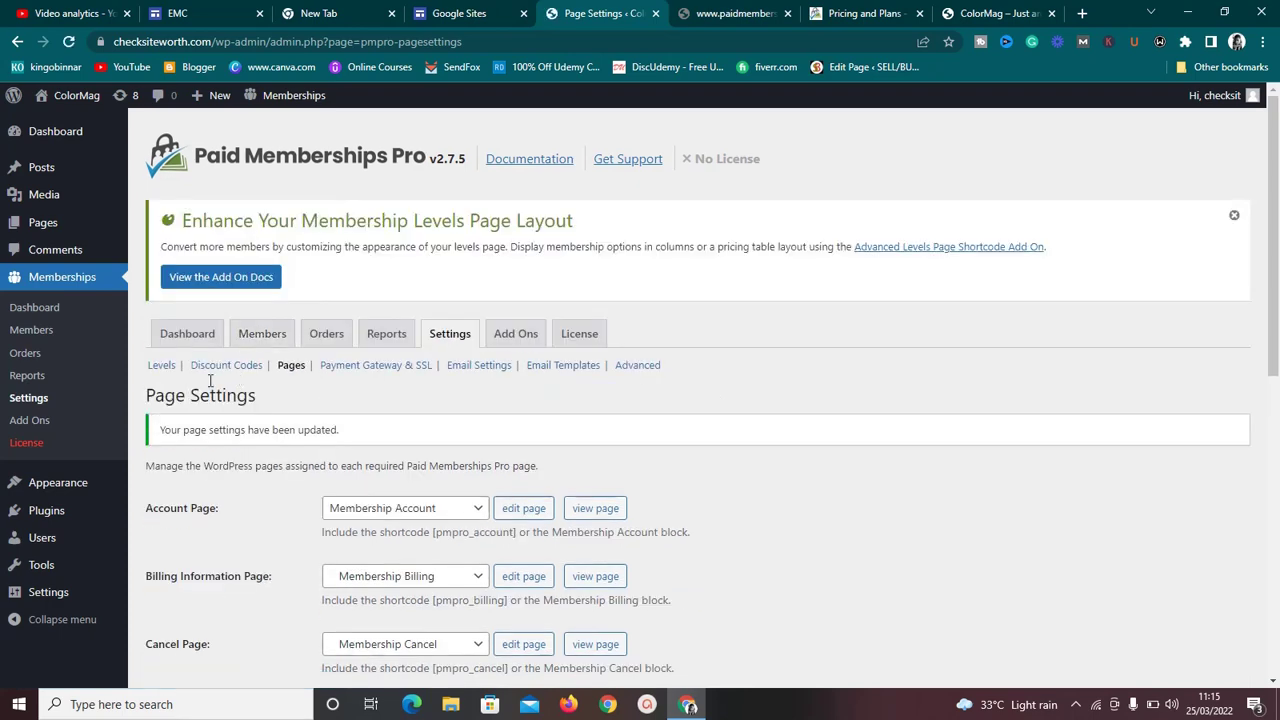
# In the payment settings, choose PayPal Standard as the payment gateway and set the gateway environment to Live/Production
pyautogui.click(203, 347)
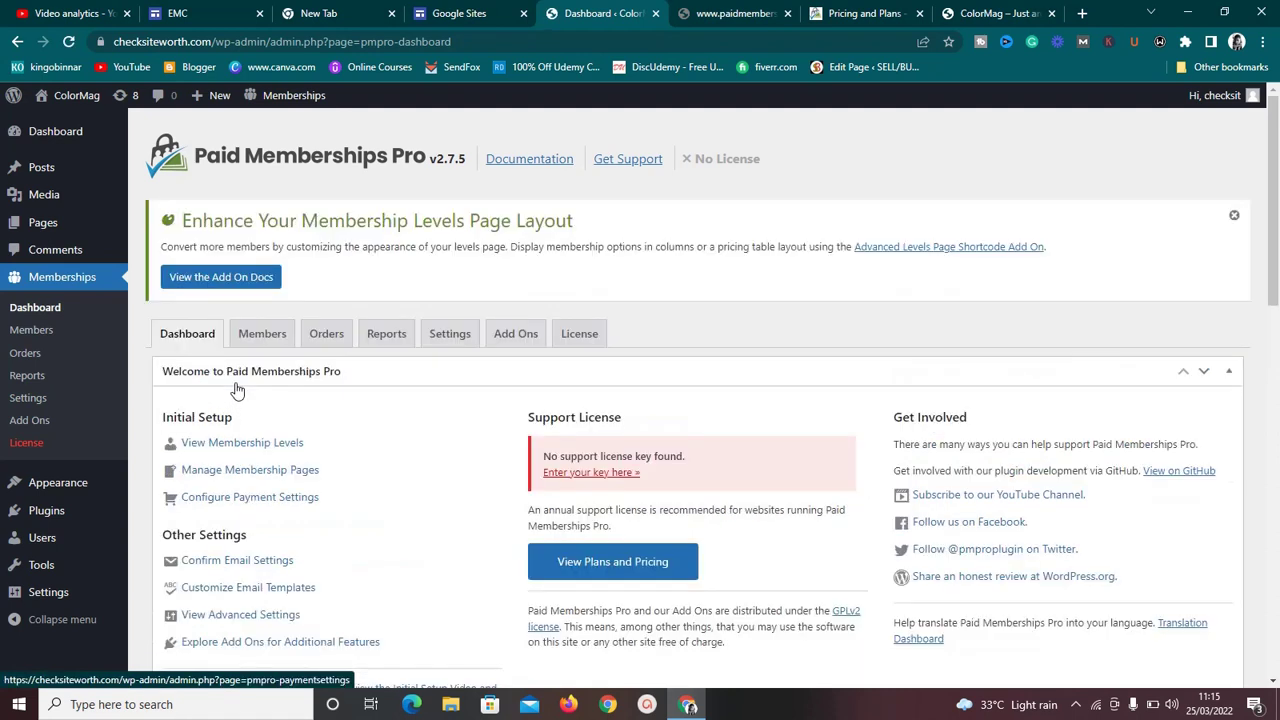
pyautogui.click(265, 506)
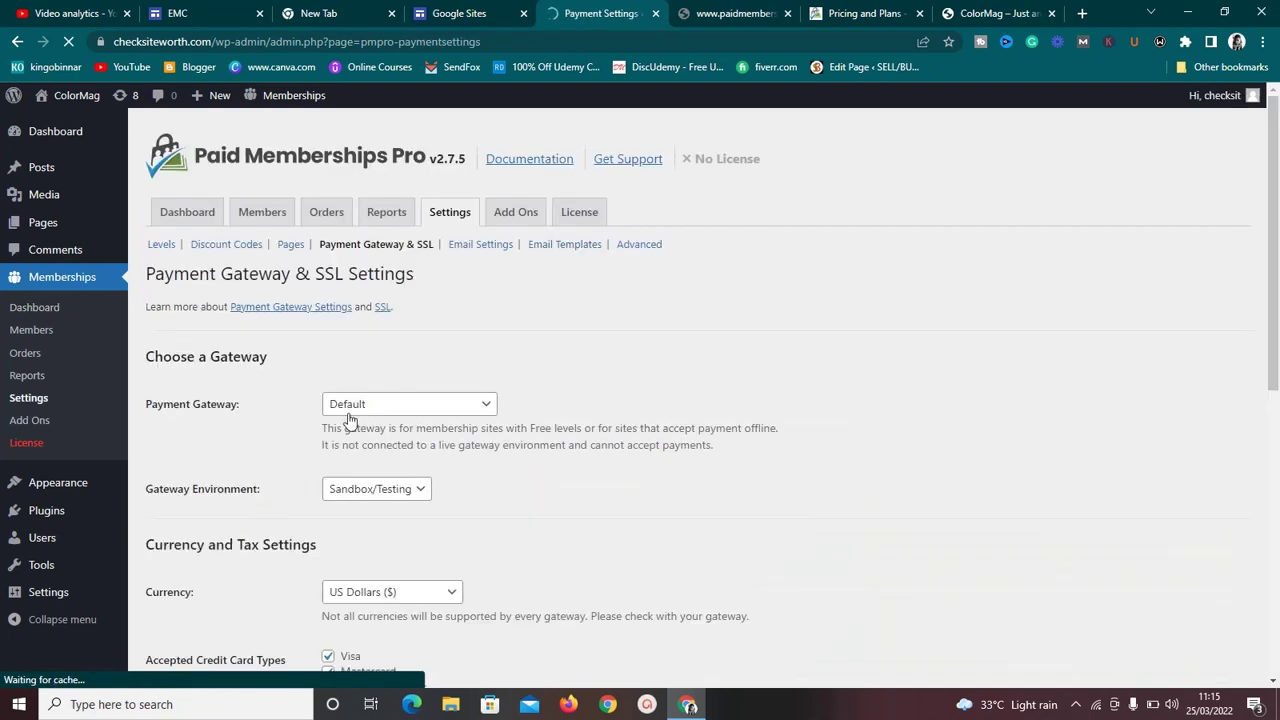
pyautogui.click(389, 406)
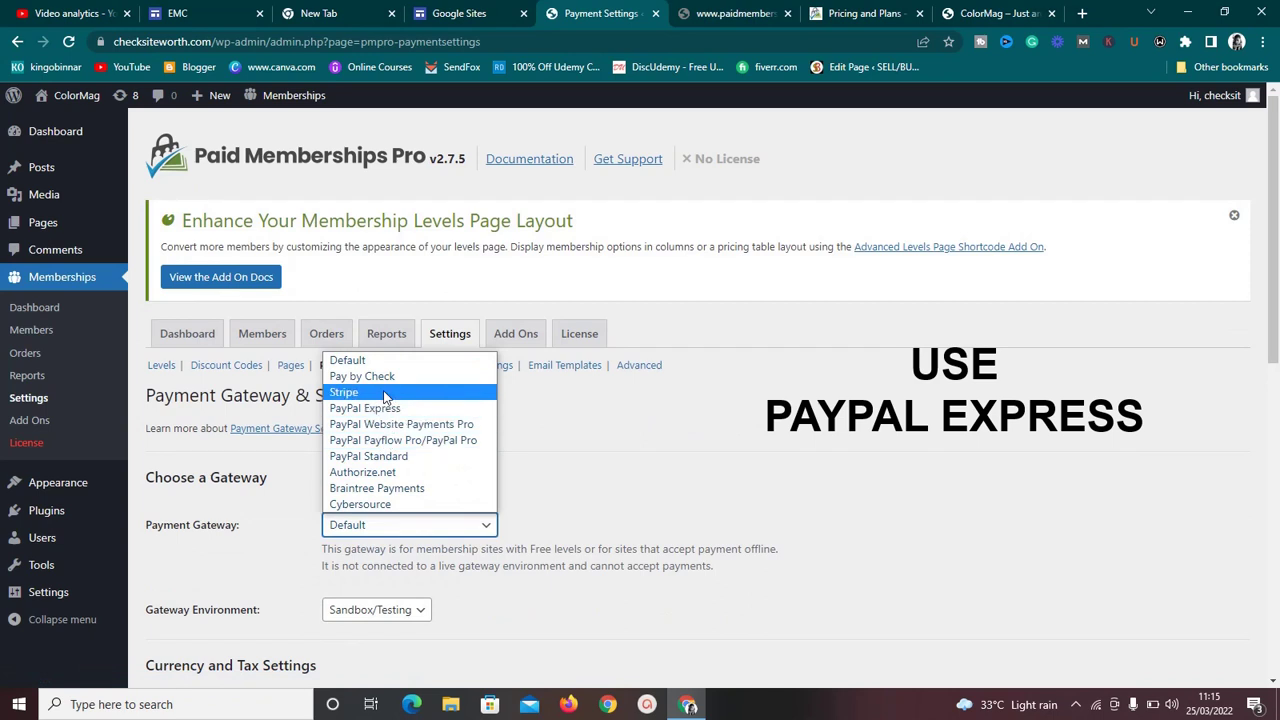
pyautogui.click(397, 457)
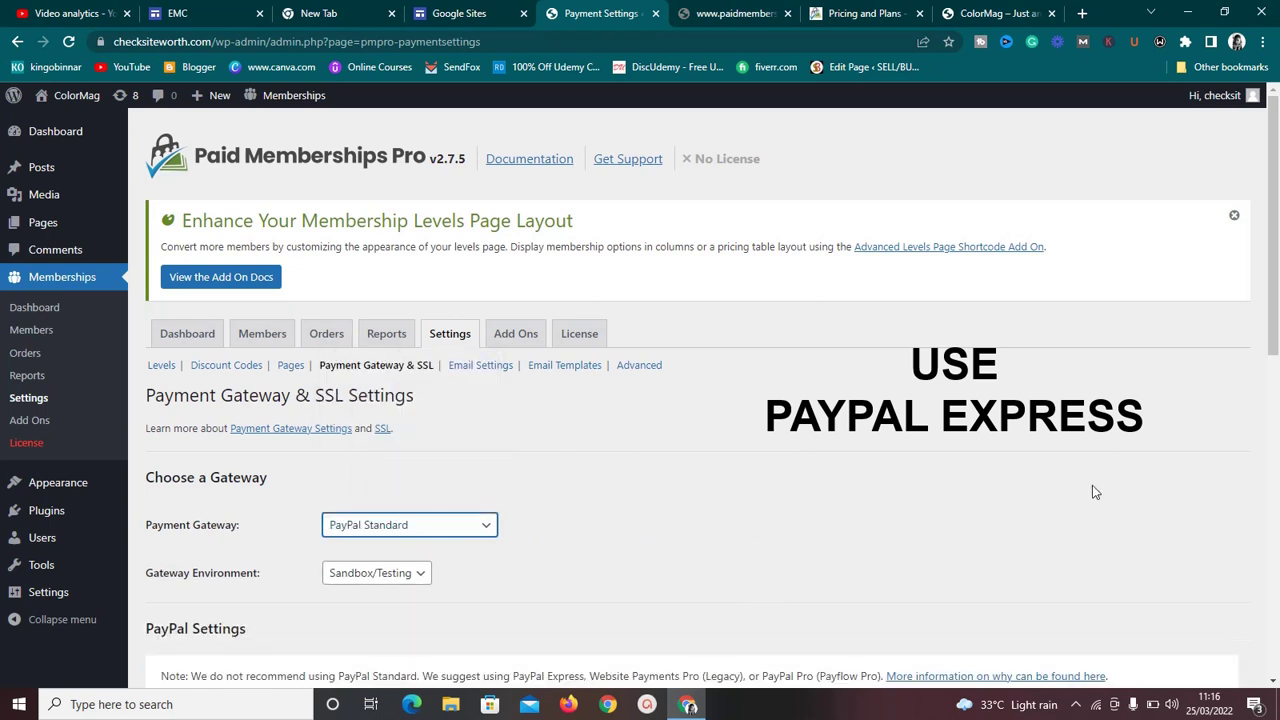
pyautogui.moveTo(1274, 252); pyautogui.dragTo(1275, 358)
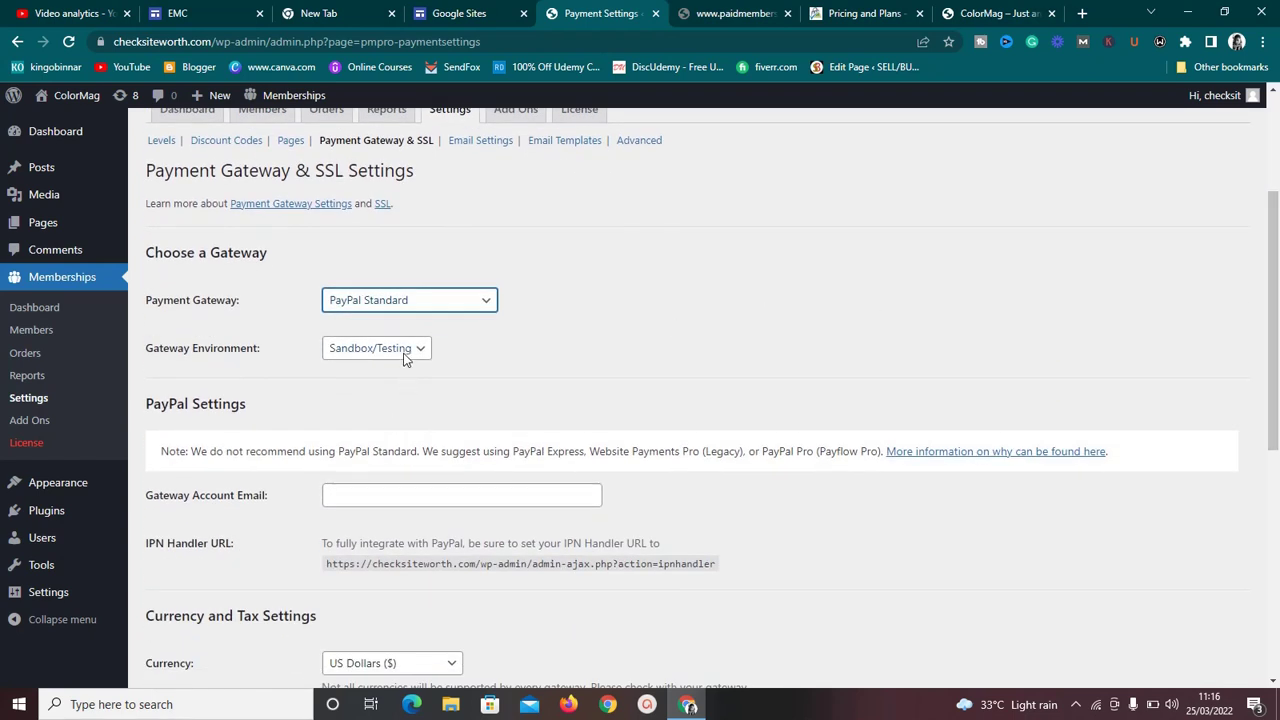
pyautogui.click(407, 352)
pyautogui.click(393, 387)
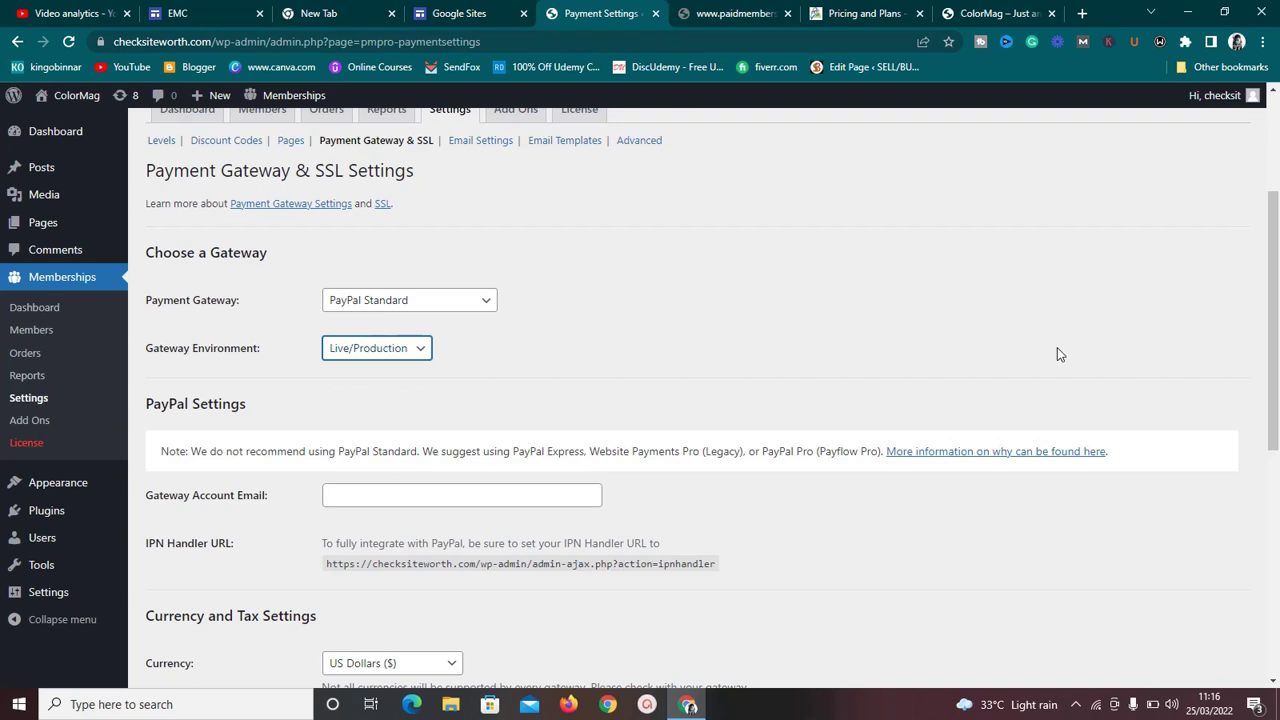
pyautogui.moveTo(1273, 310); pyautogui.dragTo(1271, 385)
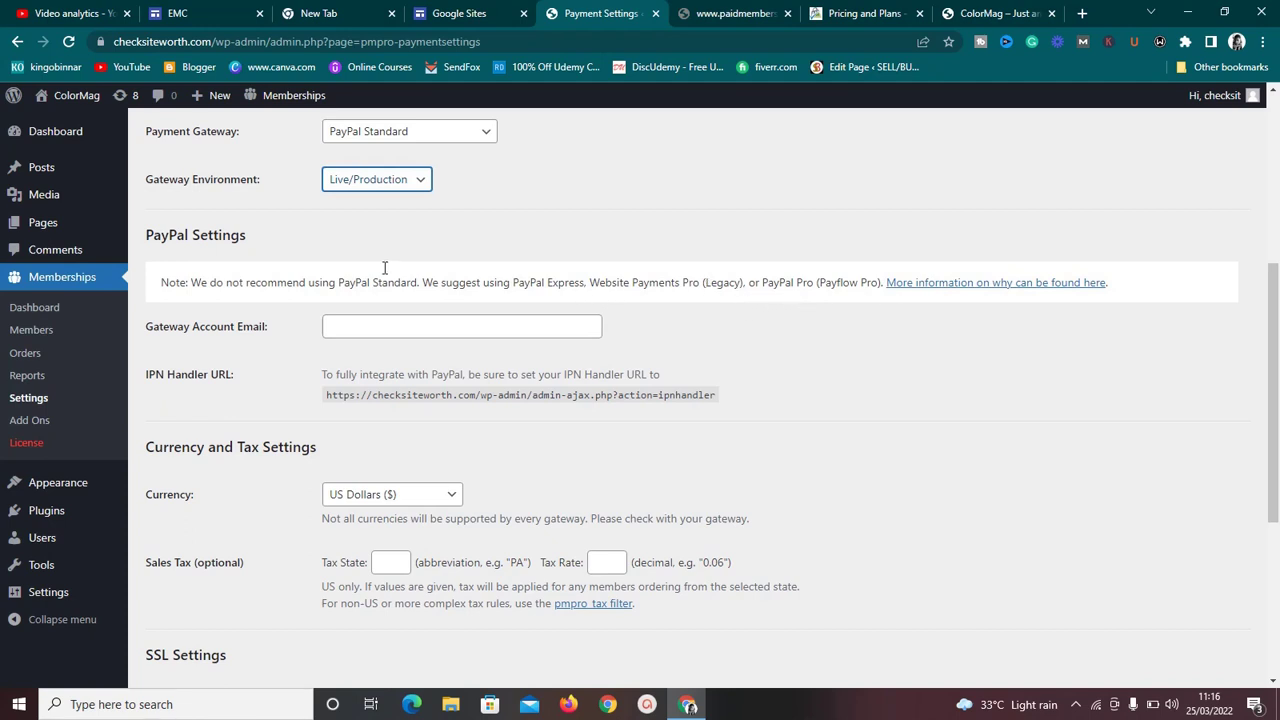
# Fill in the gateway account email for PayPal in the payment settings using a saved address
pyautogui.click(357, 326)
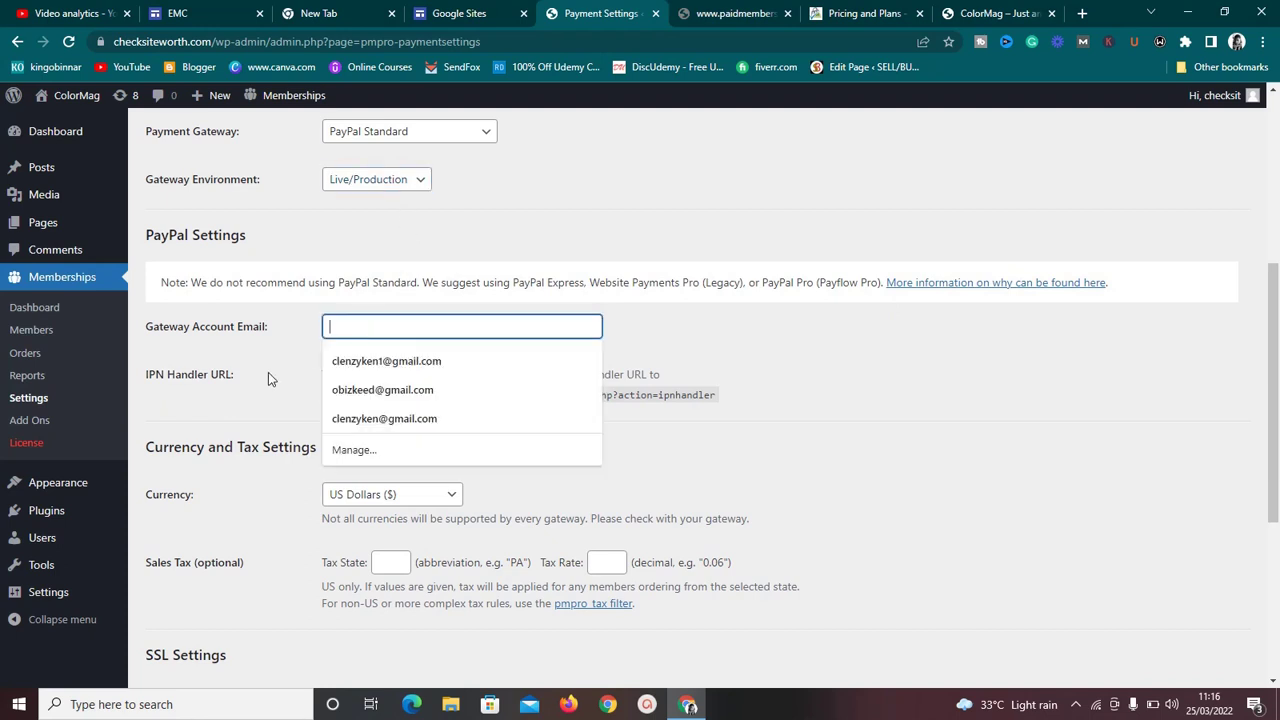
pyautogui.click(340, 345)
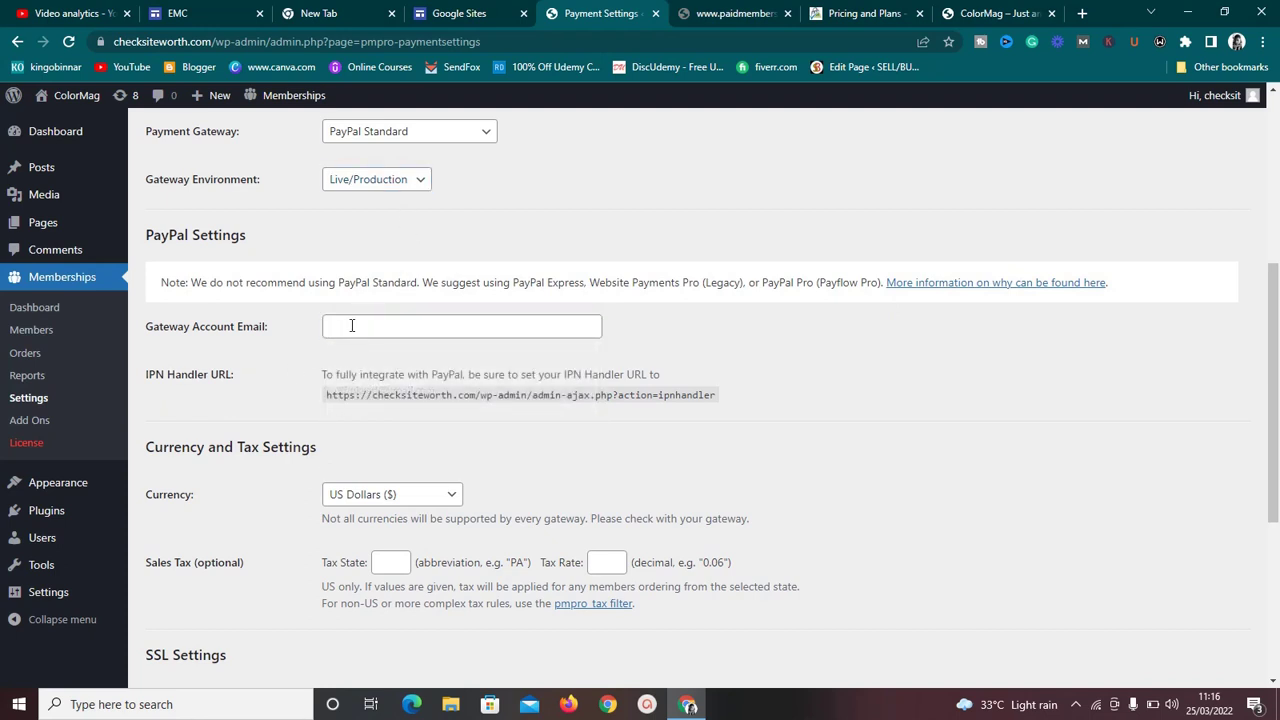
pyautogui.click(352, 325)
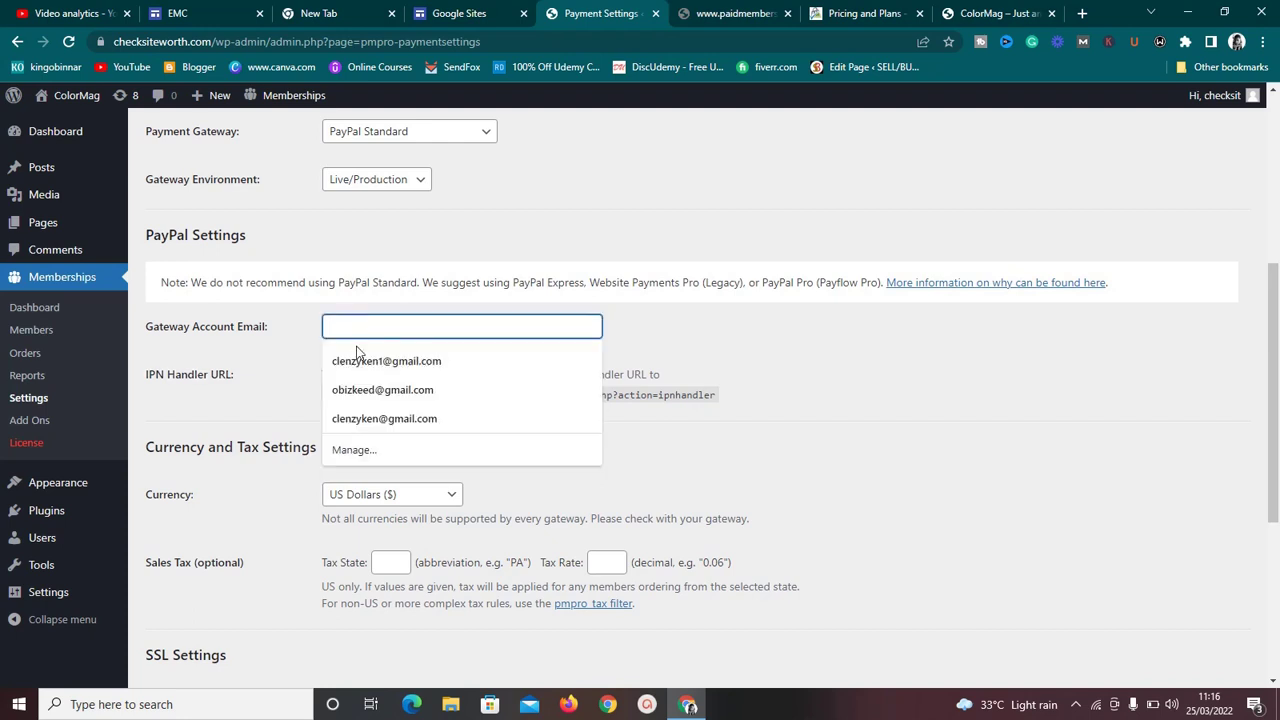
pyautogui.click(357, 361)
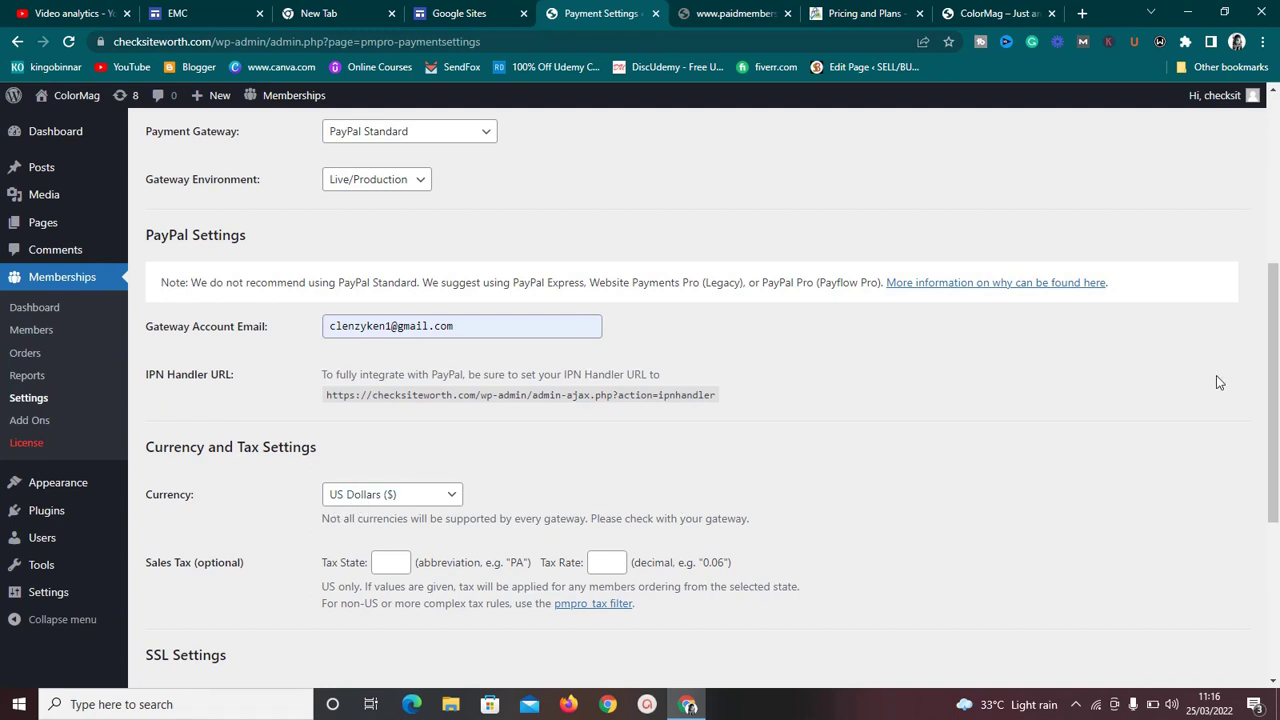
# Review the currency, sales tax and SSL options, leaving the SSL seal code empty, and save the payment settings
pyautogui.moveTo(1272, 372); pyautogui.dragTo(1272, 466)
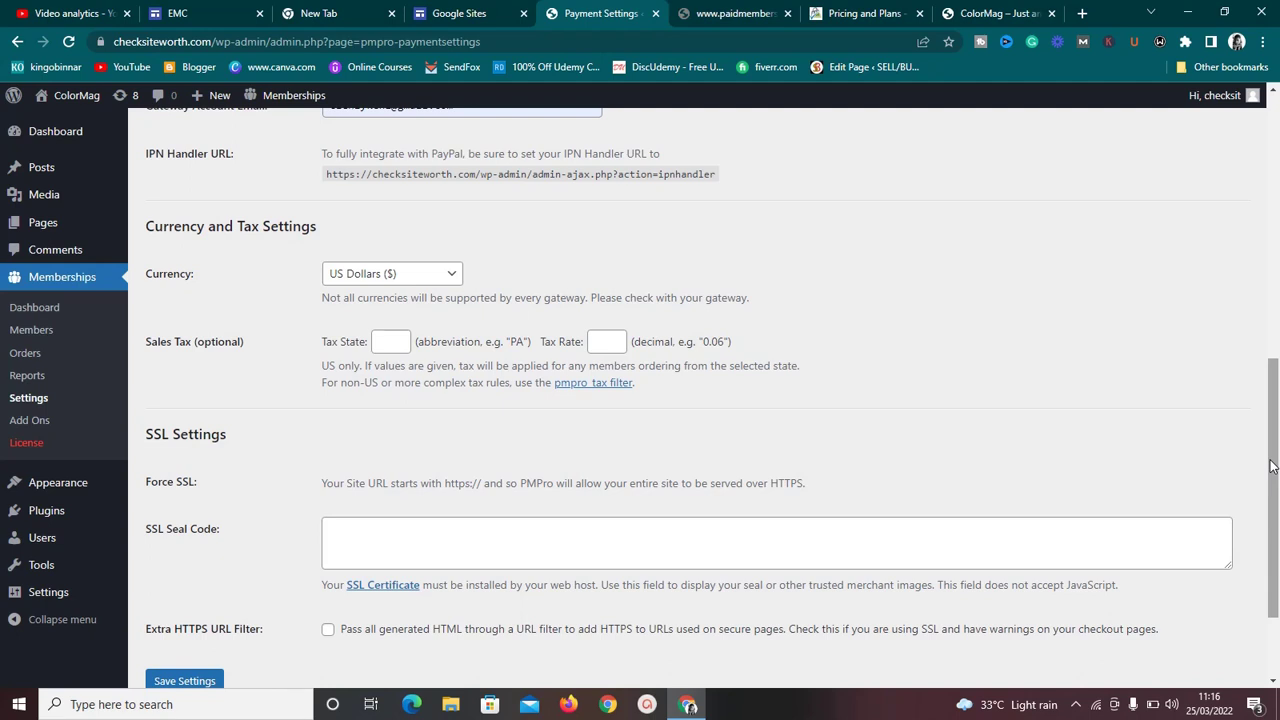
pyautogui.moveTo(1272, 466); pyautogui.dragTo(1272, 450)
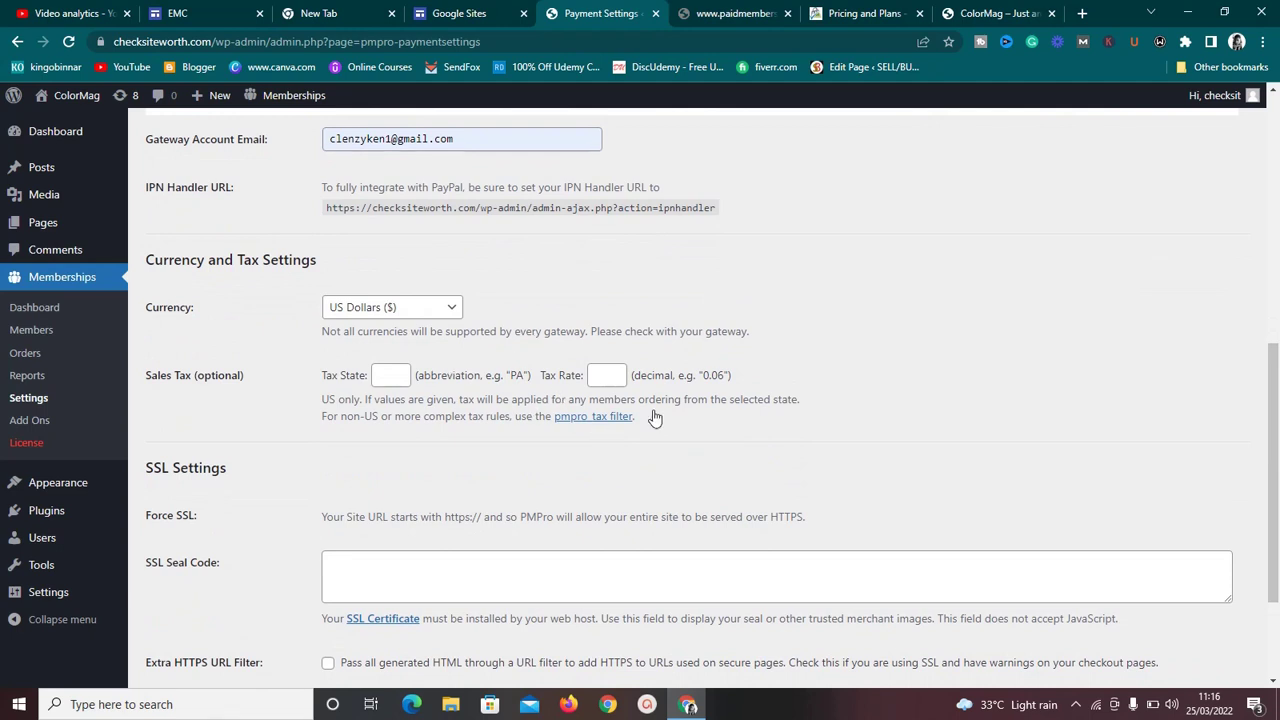
pyautogui.moveTo(595, 416); pyautogui.dragTo(800, 437)
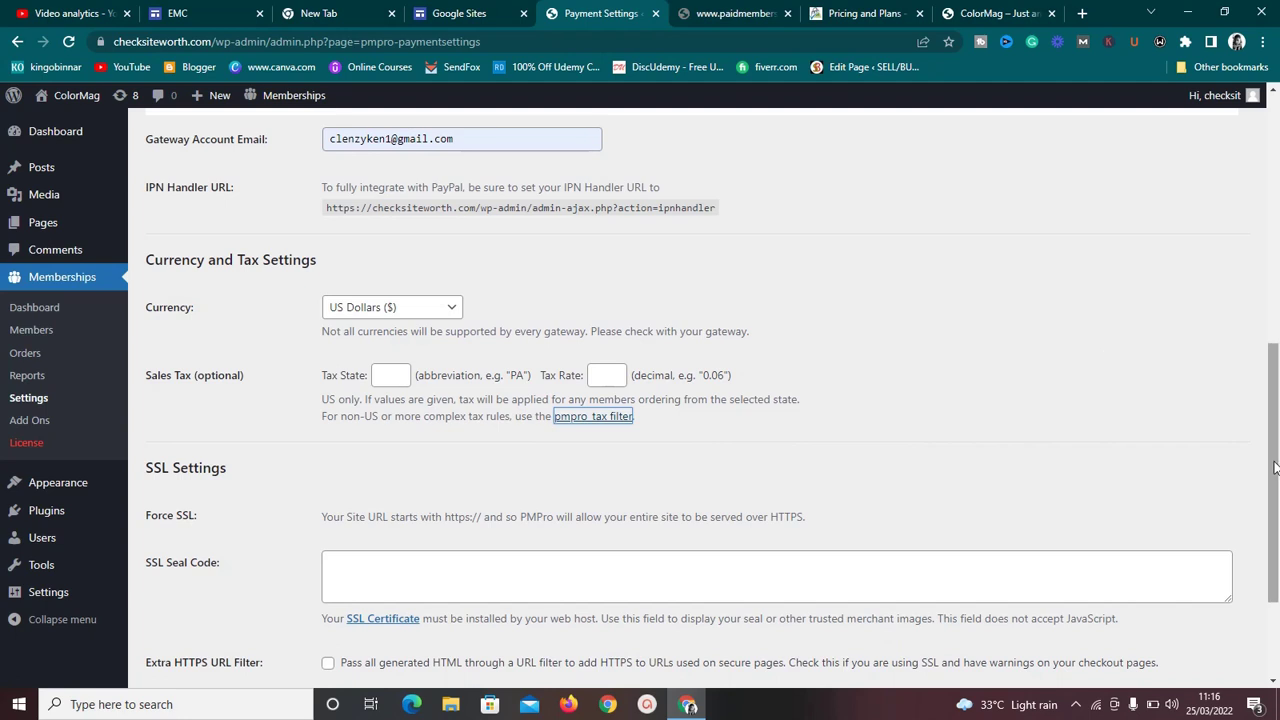
pyautogui.moveTo(1275, 467); pyautogui.dragTo(1277, 590)
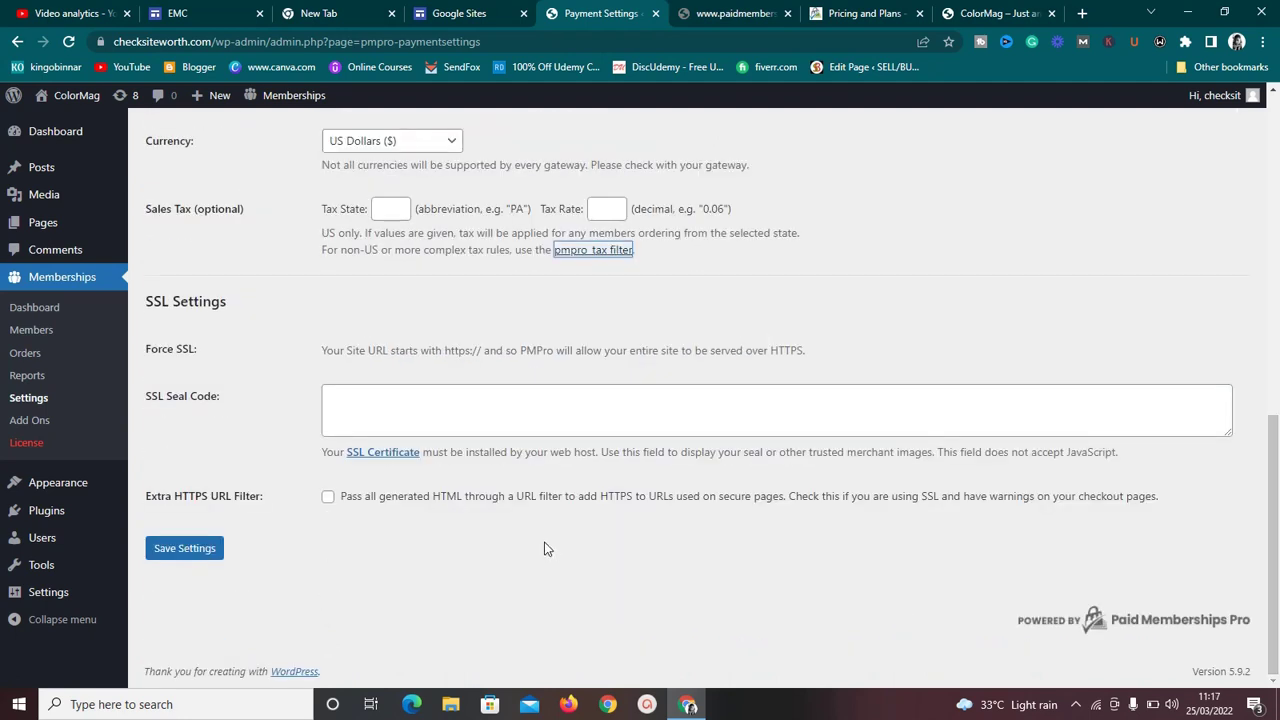
pyautogui.click(344, 404)
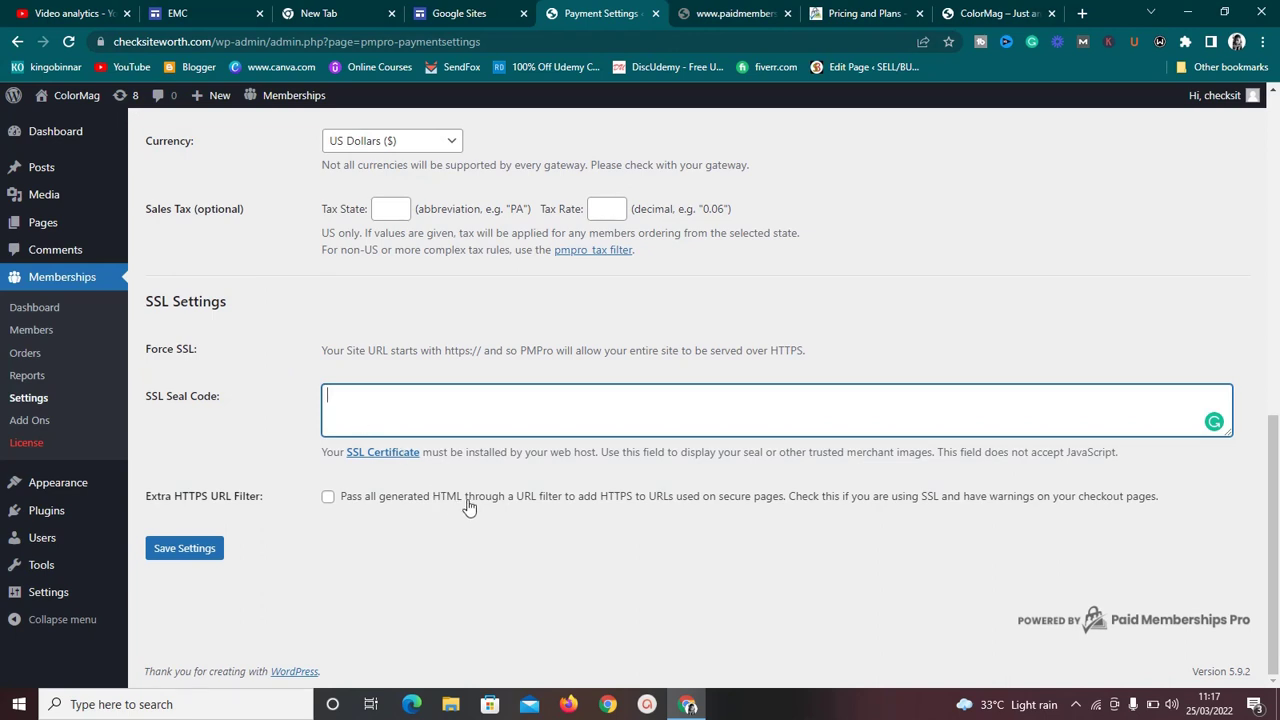
pyautogui.click(211, 557)
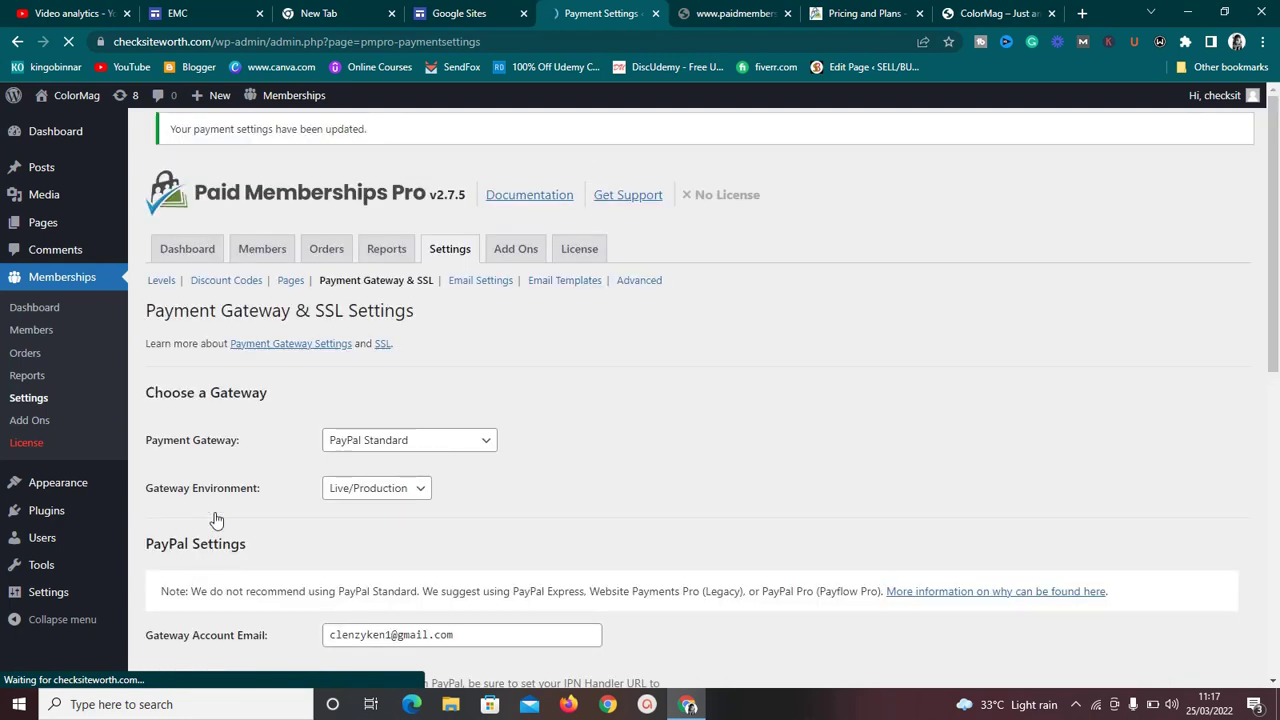
# Return to the Paid Memberships Pro dashboard, then open the site's list of all pages
pyautogui.click(193, 257)
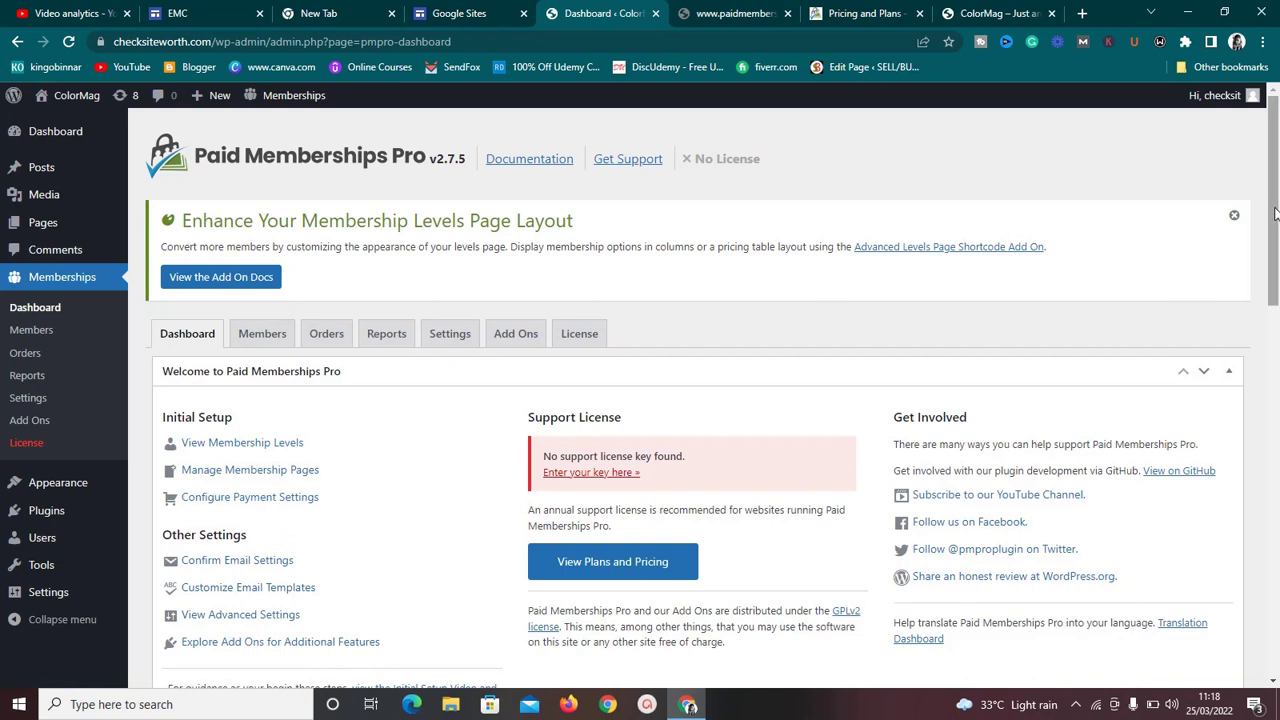
pyautogui.scroll(-2, 1275, 213)
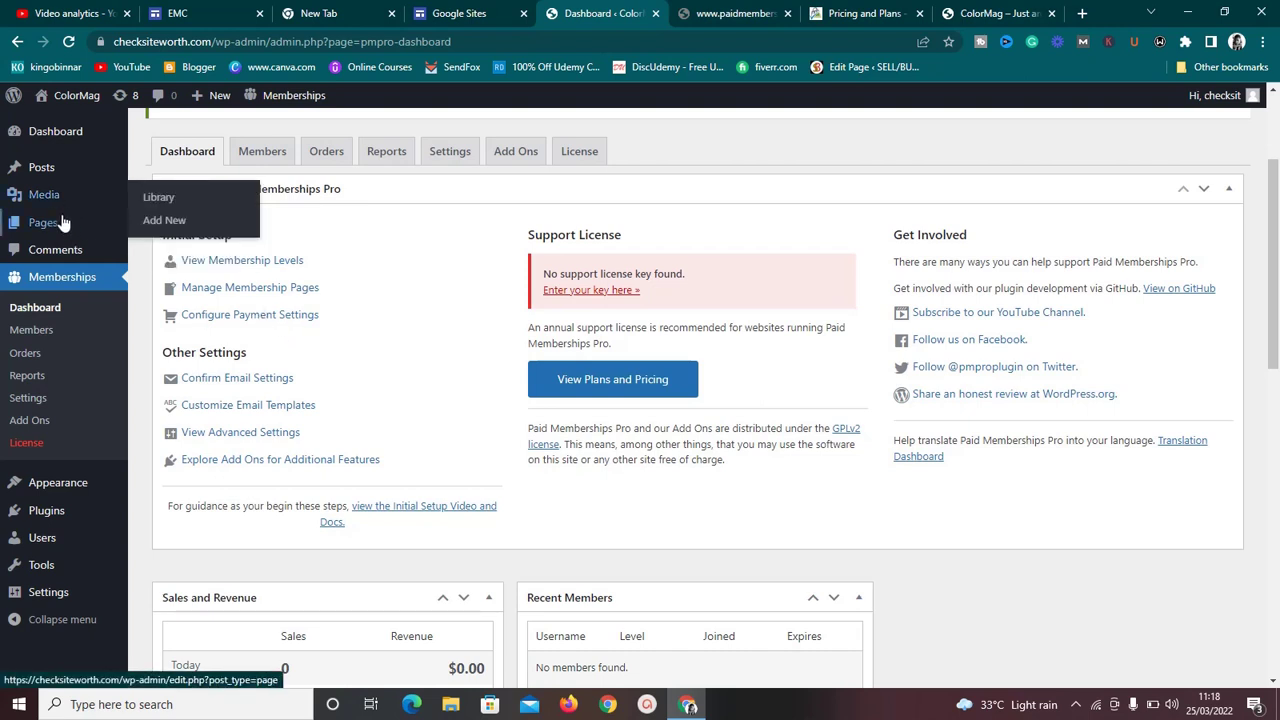
pyautogui.moveTo(52, 228)
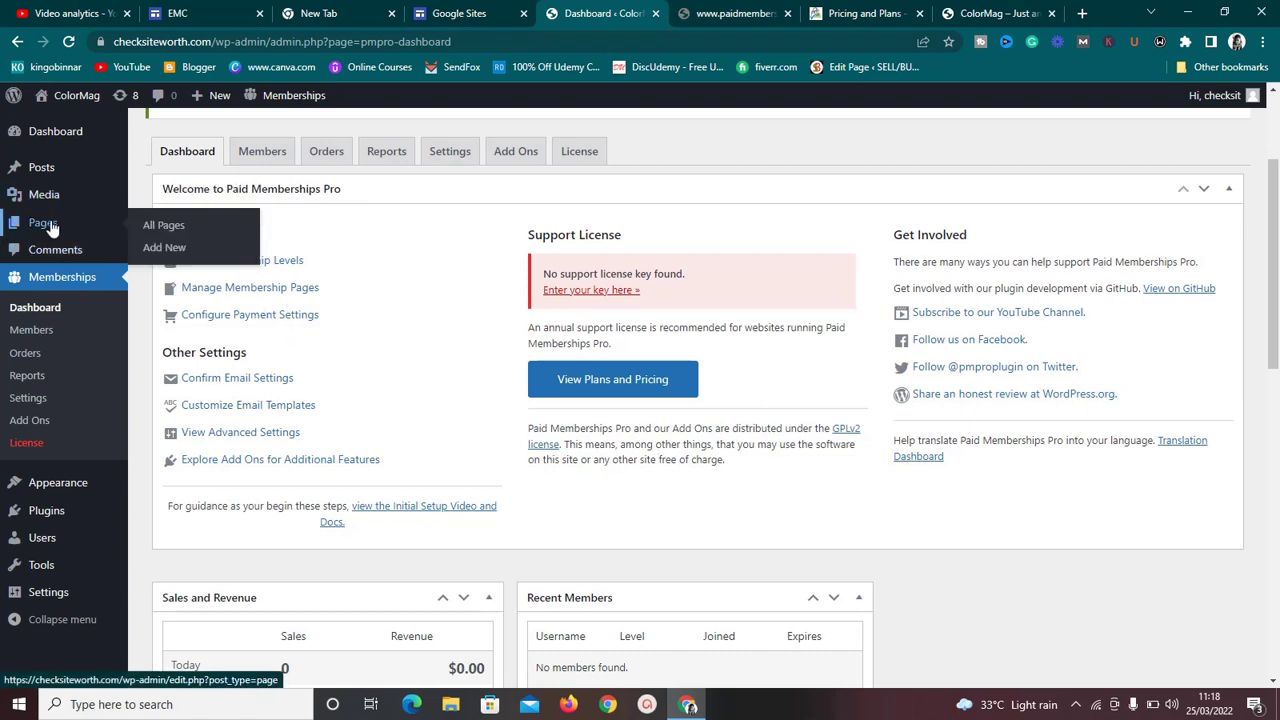
pyautogui.click(147, 228)
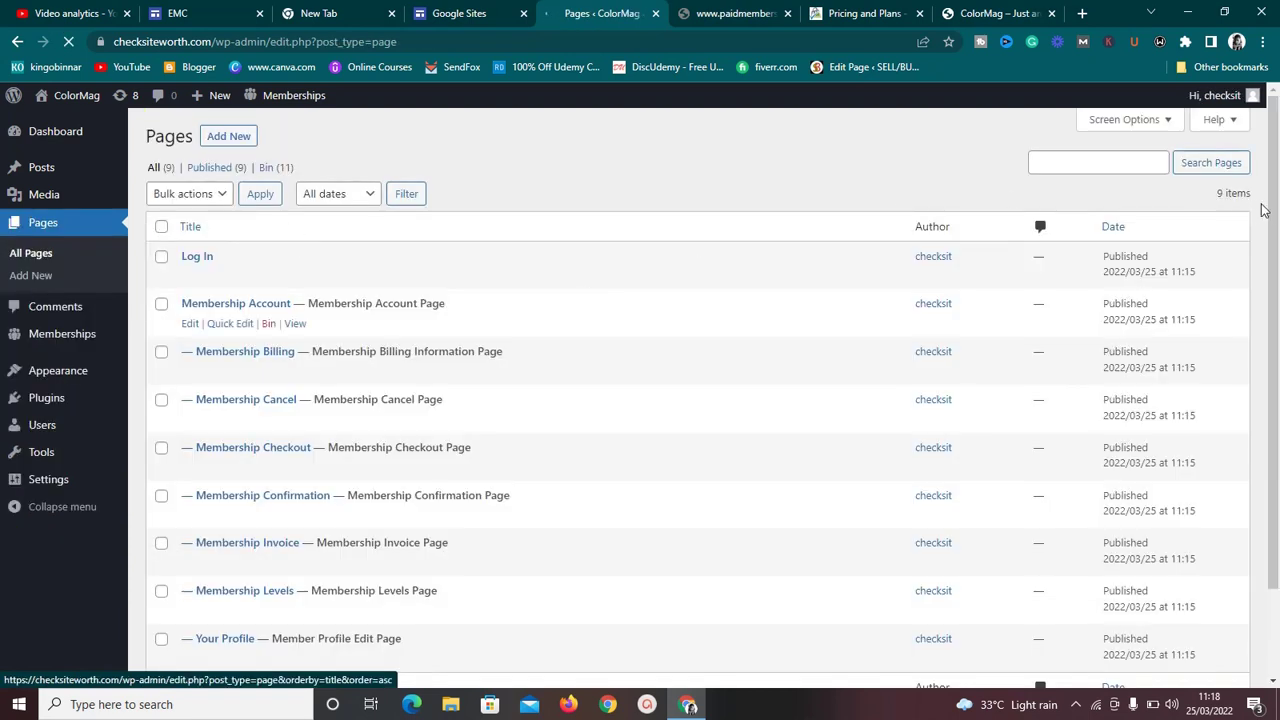
# Look through the generated membership pages and view the Membership Levels page on the live site
pyautogui.scroll(-2, 1263, 205)
pyautogui.scroll(2, 1270, 195)
pyautogui.scroll(-1, 1271, 280)
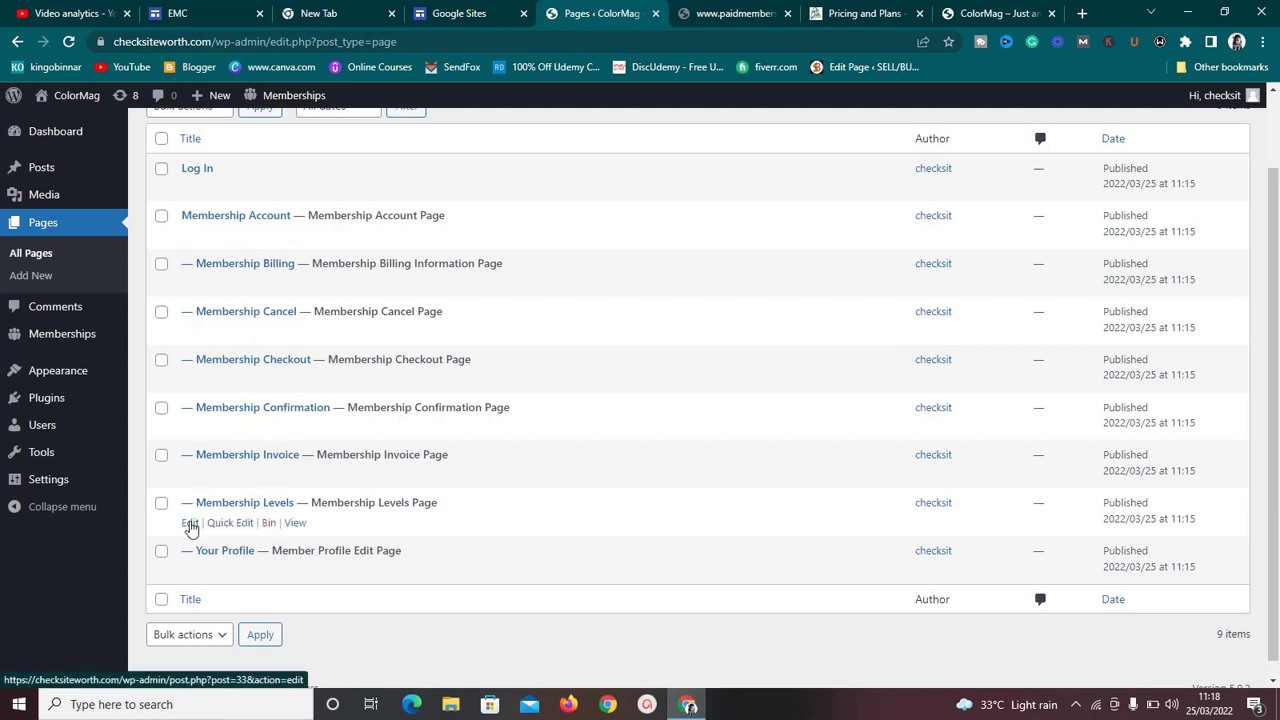
pyautogui.click(295, 523)
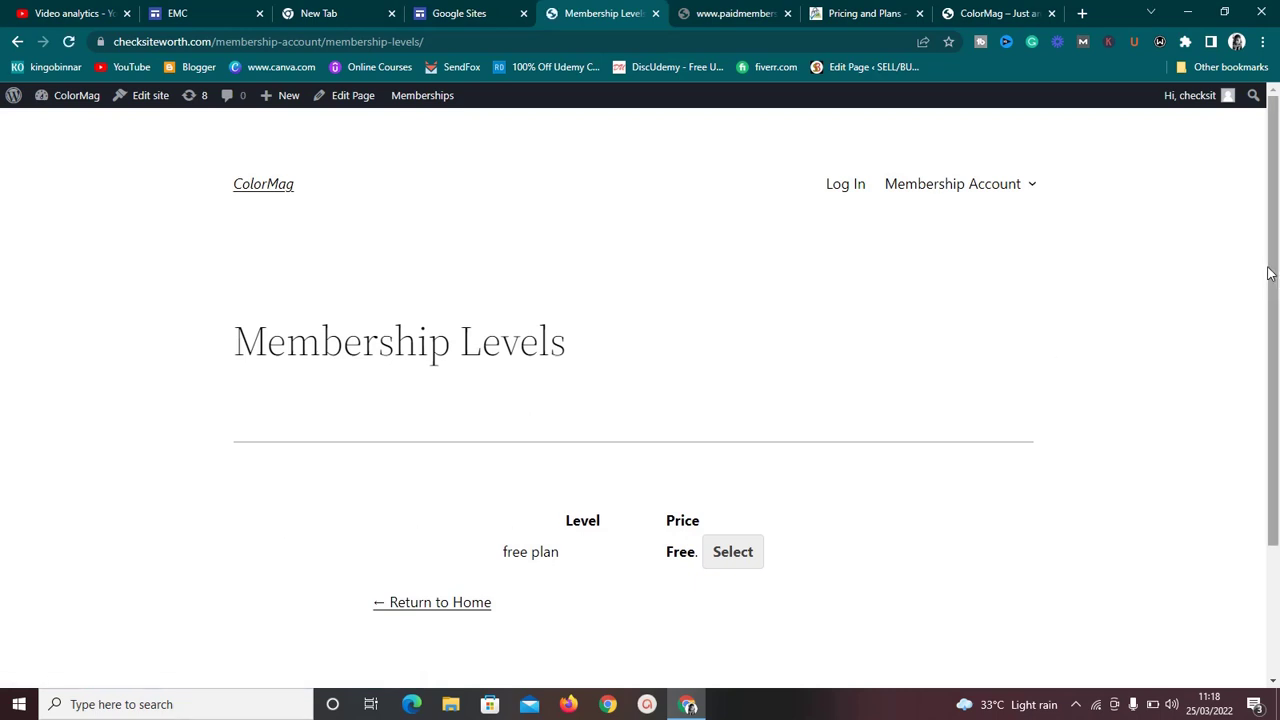
pyautogui.moveTo(1274, 272); pyautogui.dragTo(1260, 467)
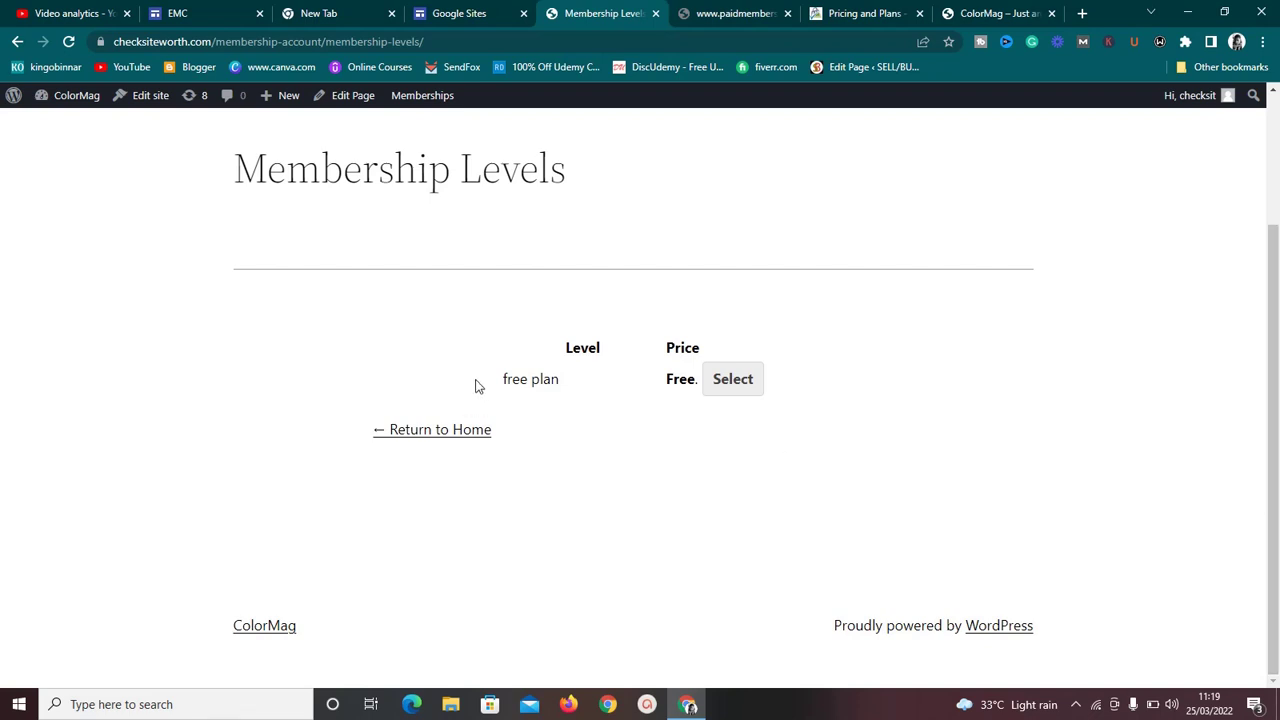
# Select the free plan for checkout and log out of the current account from the checkout page
pyautogui.click(731, 387)
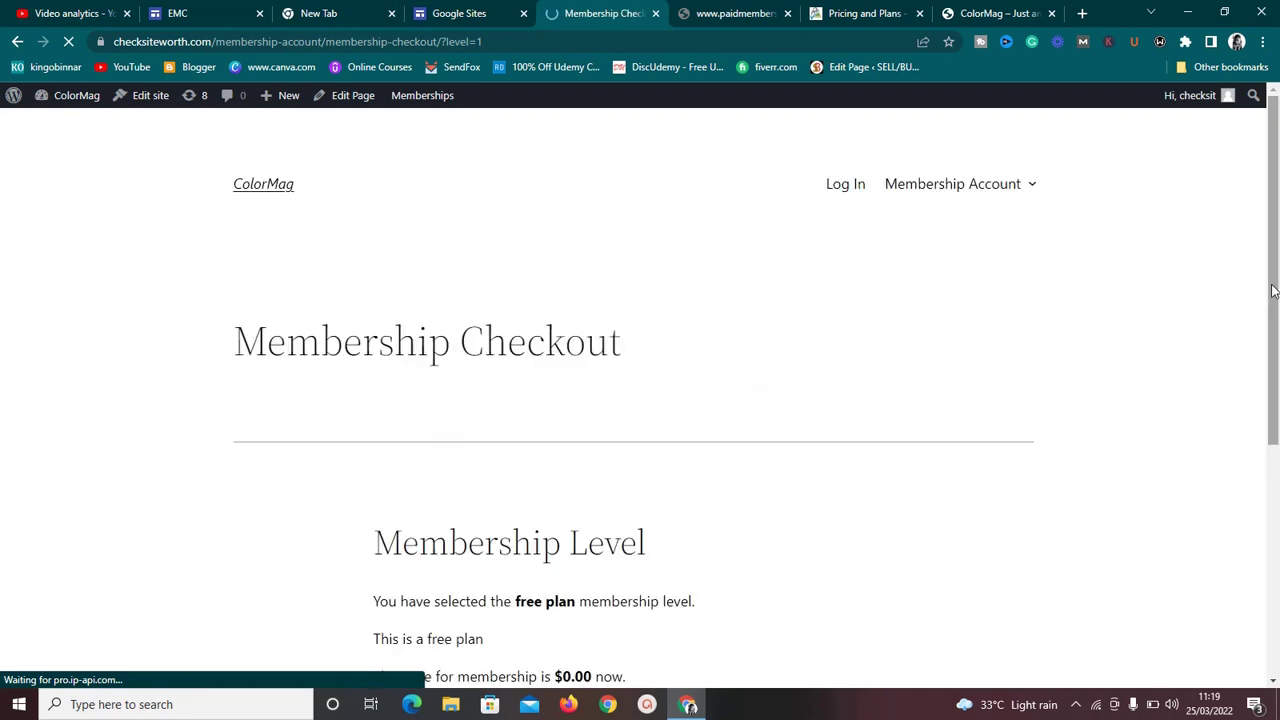
pyautogui.moveTo(1274, 290); pyautogui.dragTo(1276, 473)
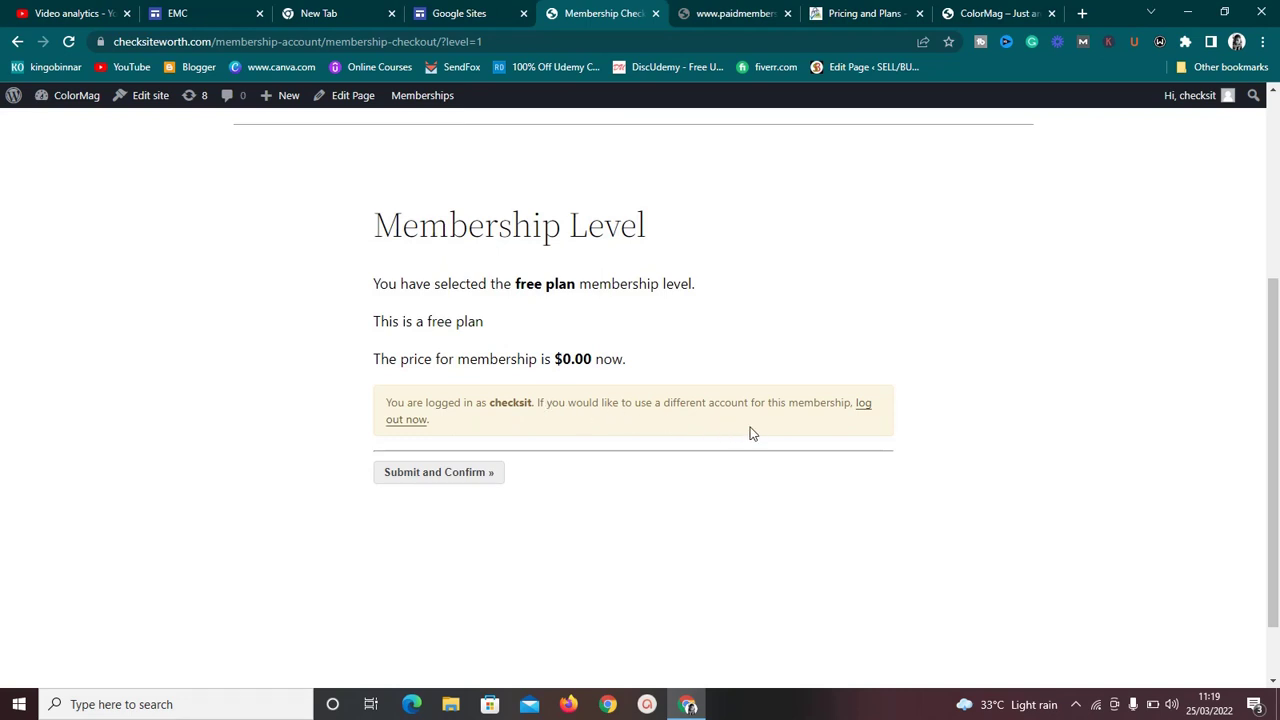
pyautogui.click(862, 406)
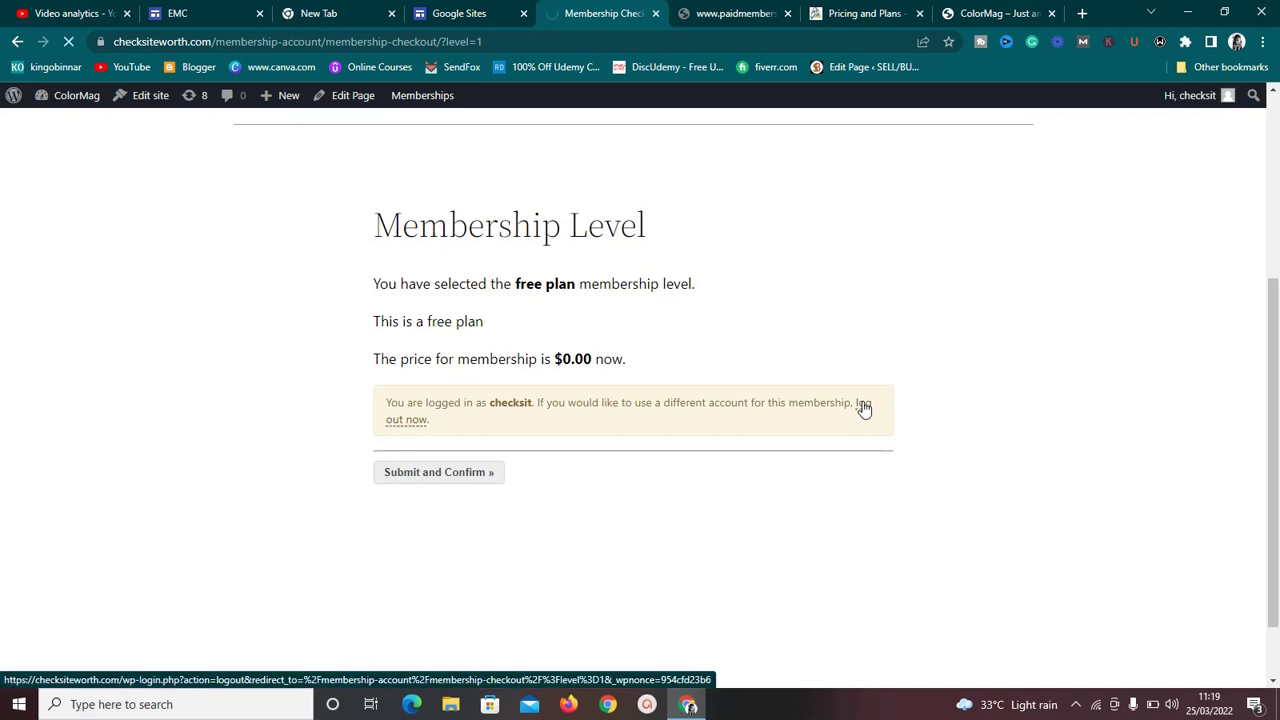
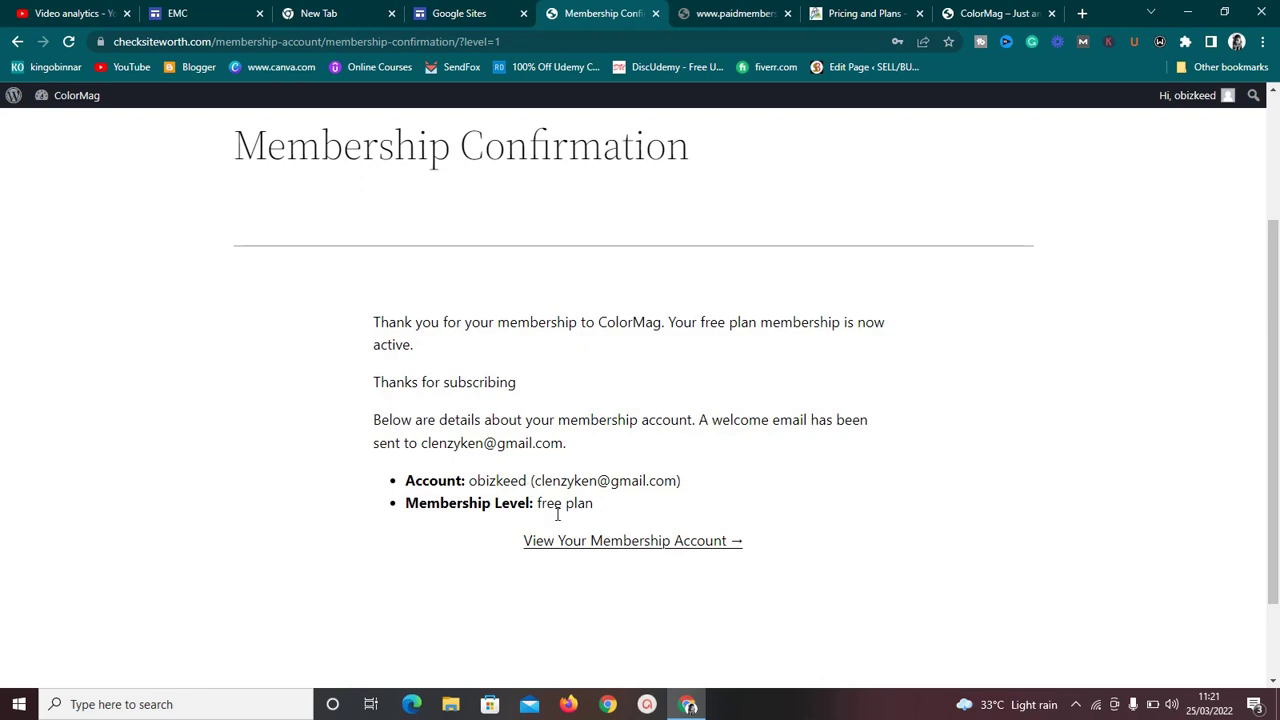
# Open the new member's Membership Account page and examine the memberships, account details and past invoices
pyautogui.click(604, 543)
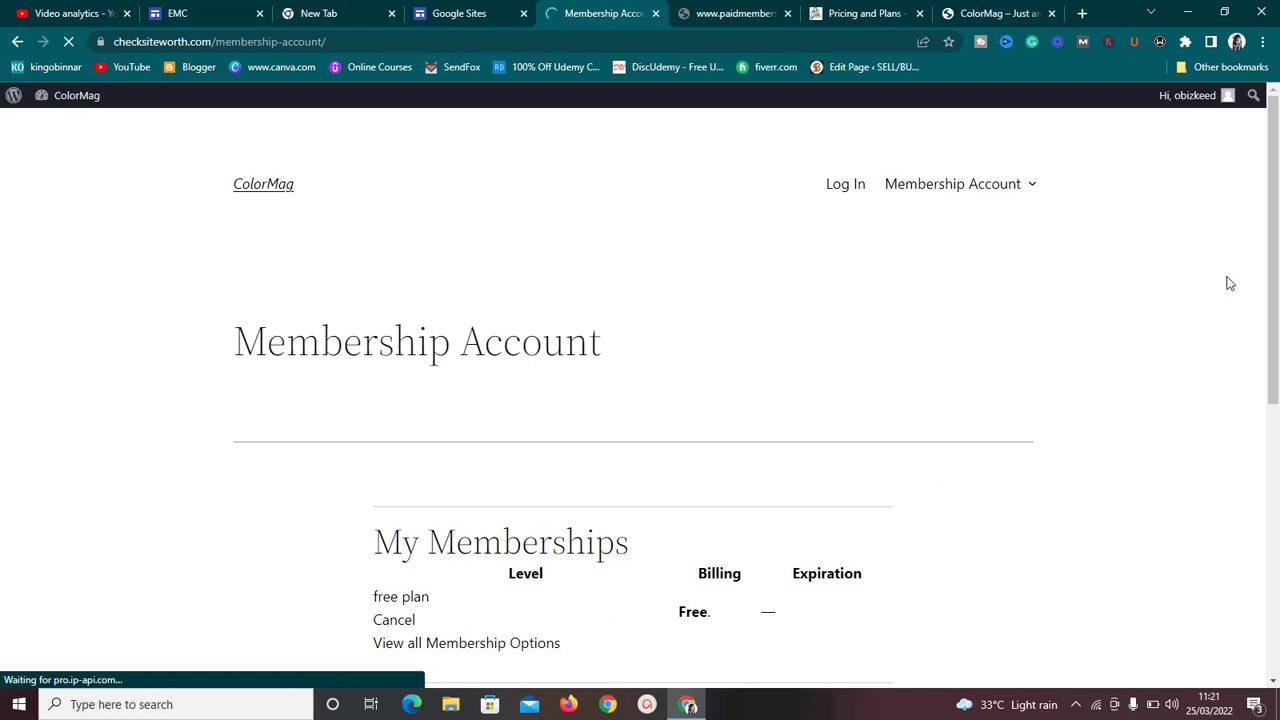
pyautogui.moveTo(1271, 251); pyautogui.dragTo(1249, 374)
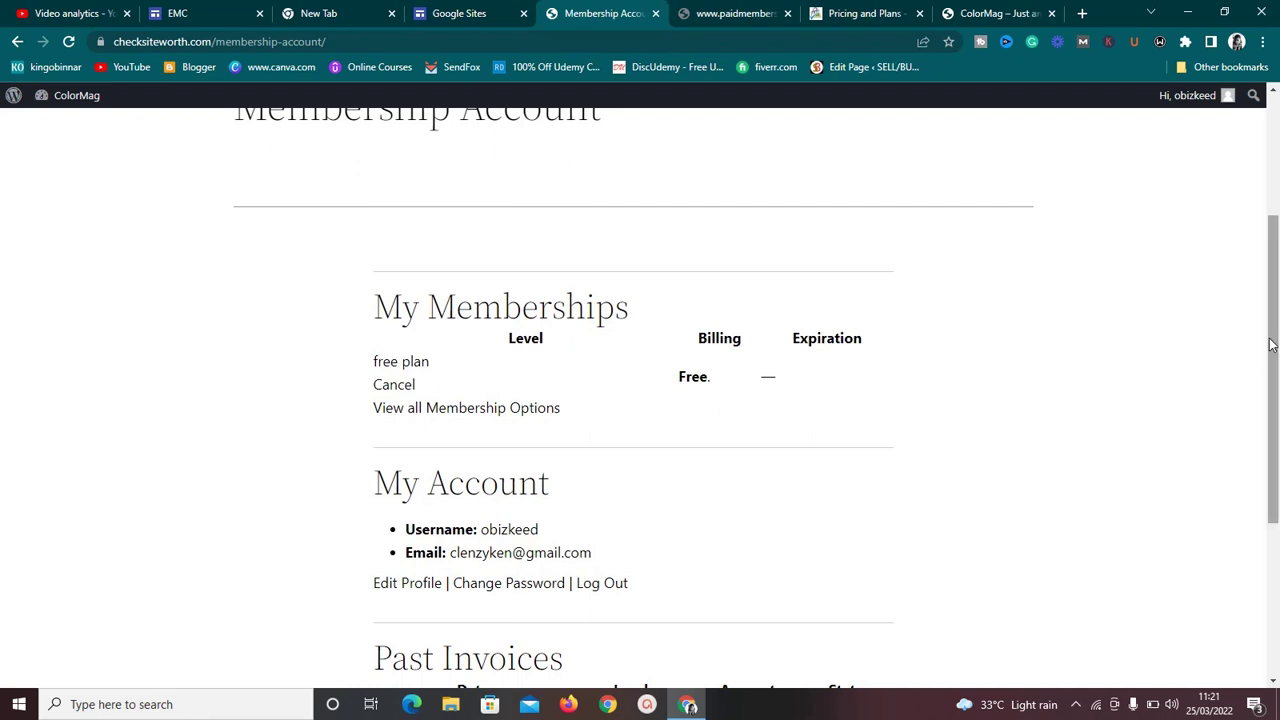
pyautogui.moveTo(1272, 344); pyautogui.dragTo(1273, 258)
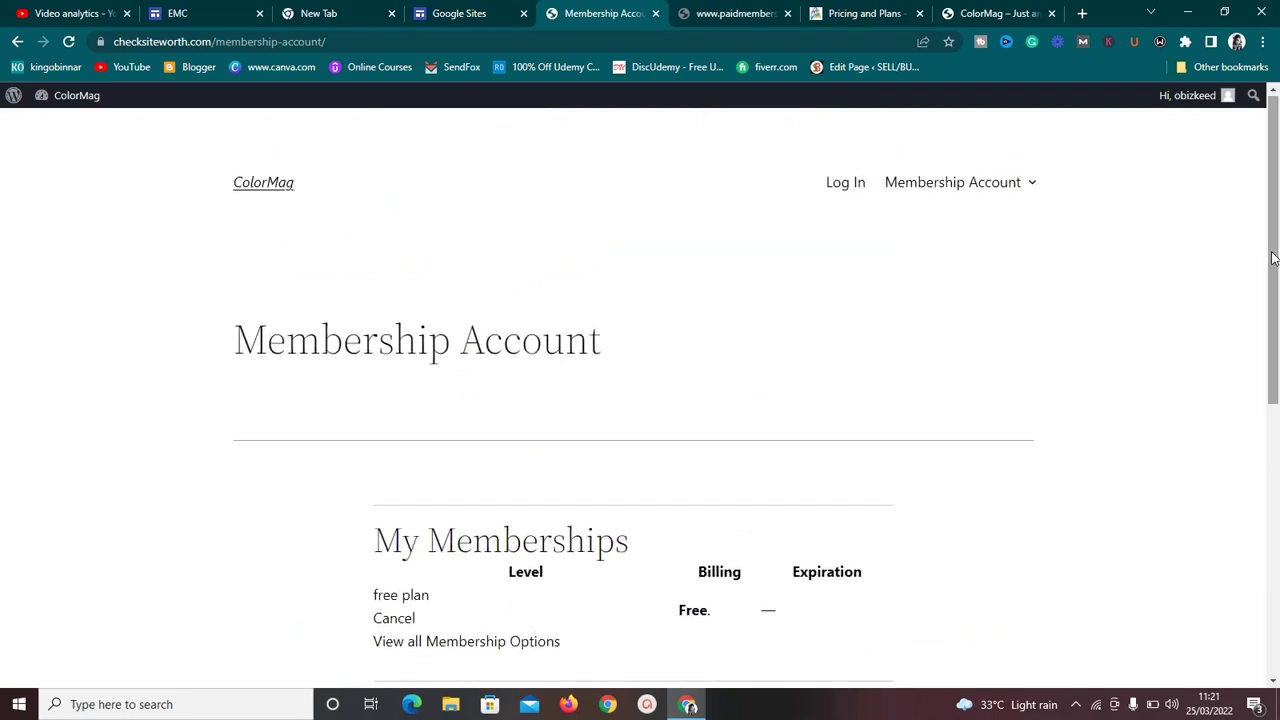
pyautogui.moveTo(1273, 258)
pyautogui.mouseDown()
pyautogui.moveTo(1272, 540)
pyautogui.moveTo(1270, 250)
pyautogui.mouseUp()
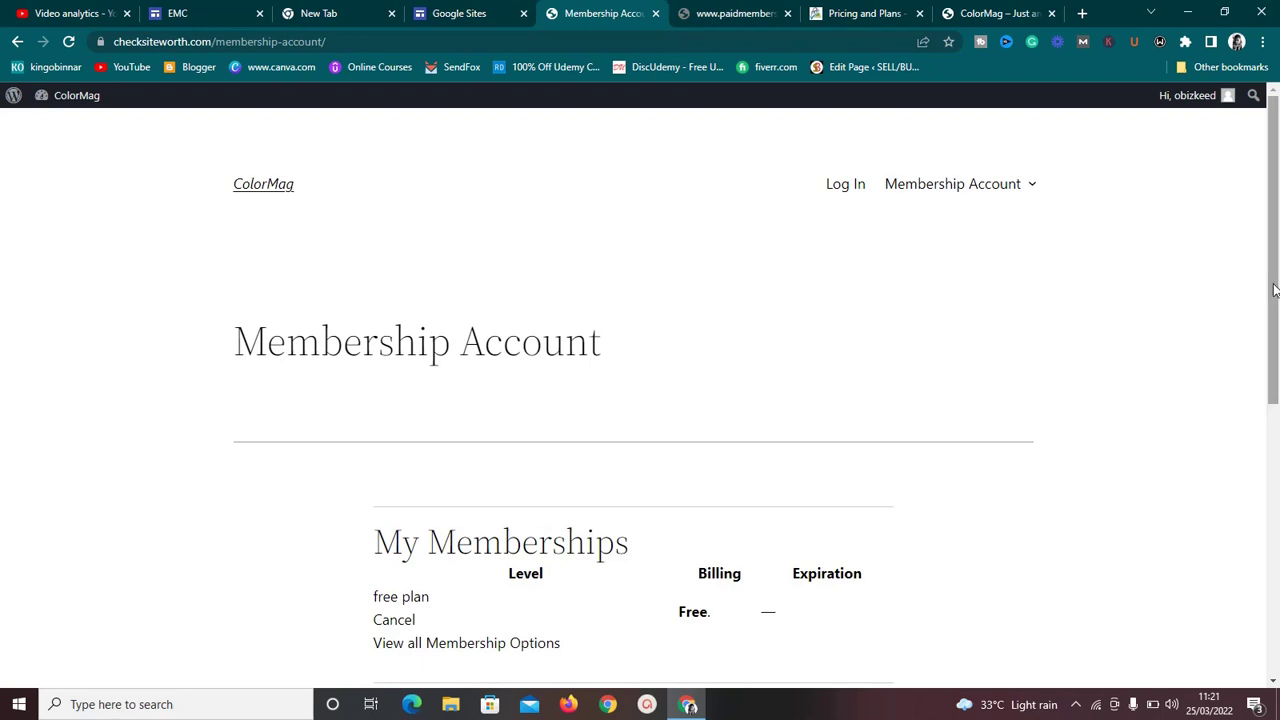
pyautogui.moveTo(1275, 395); pyautogui.dragTo(1262, 567)
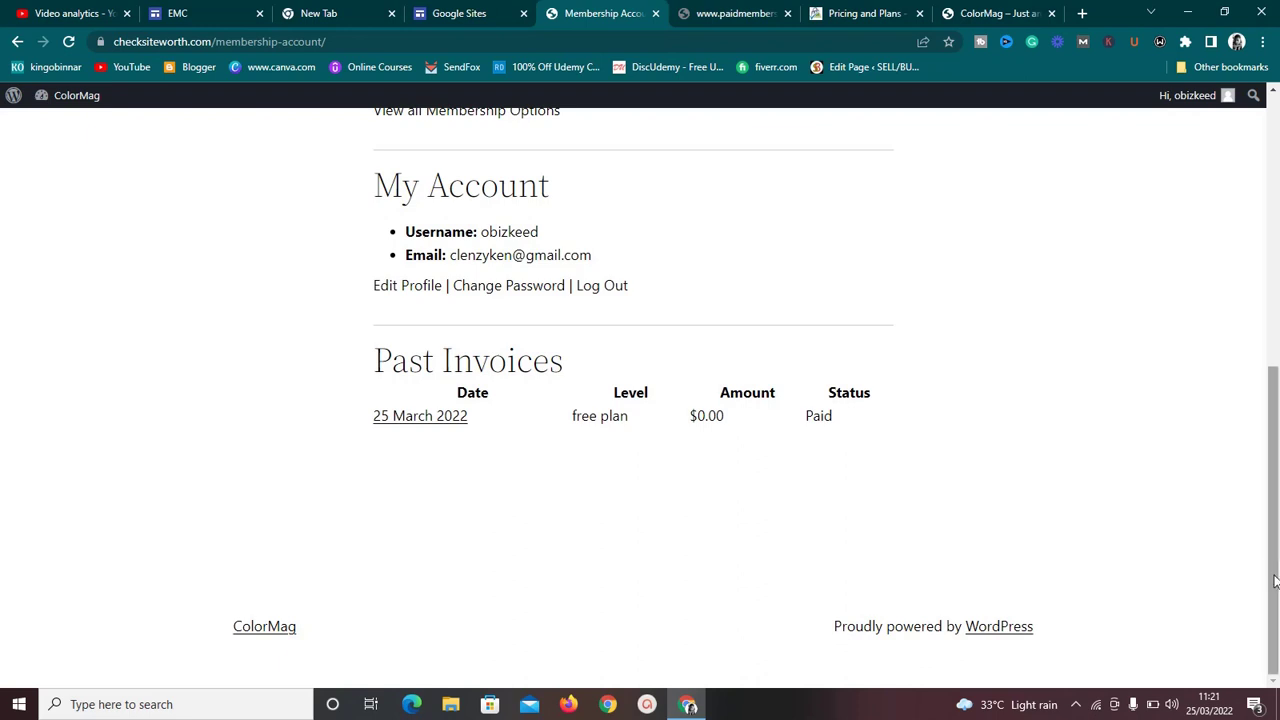
pyautogui.moveTo(1275, 580); pyautogui.dragTo(1278, 296)
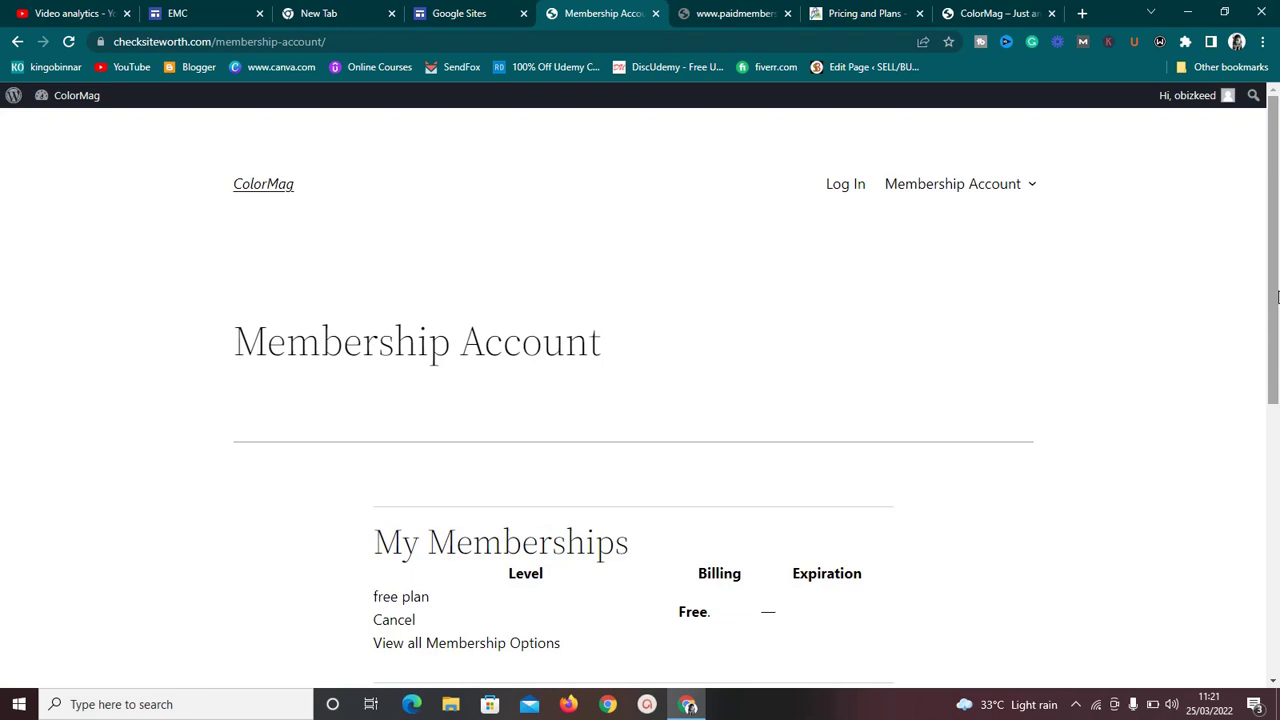
pyautogui.moveTo(1277, 296)
pyautogui.mouseDown()
pyautogui.moveTo(1268, 622)
pyautogui.moveTo(1275, 316)
pyautogui.mouseUp()
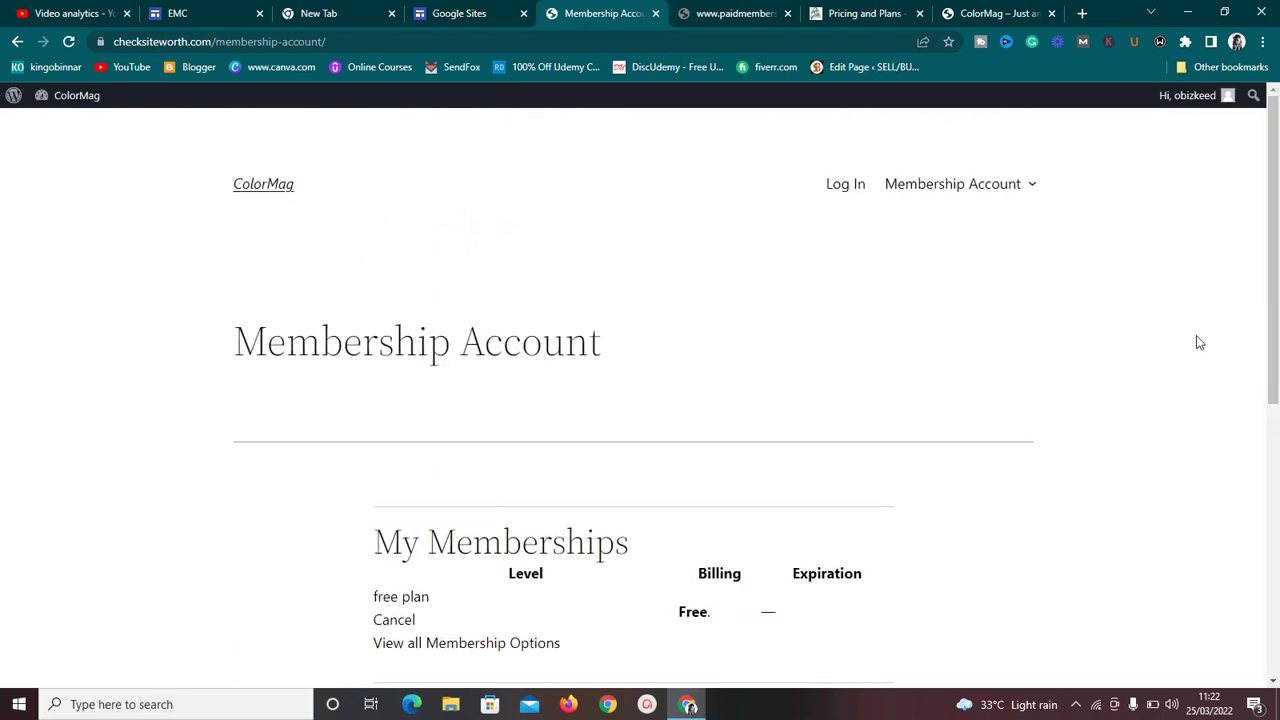
pyautogui.moveTo(1277, 288)
pyautogui.mouseDown()
pyautogui.moveTo(1277, 590)
pyautogui.moveTo(1277, 405)
pyautogui.moveTo(1271, 590)
pyautogui.moveTo(1265, 451)
pyautogui.moveTo(1275, 684)
pyautogui.moveTo(1276, 283)
pyautogui.mouseUp()
# Open the site's WordPress dashboard as the new member and load it again from the address checksiteworth.com/wp-admin/
pyautogui.moveTo(62, 98)
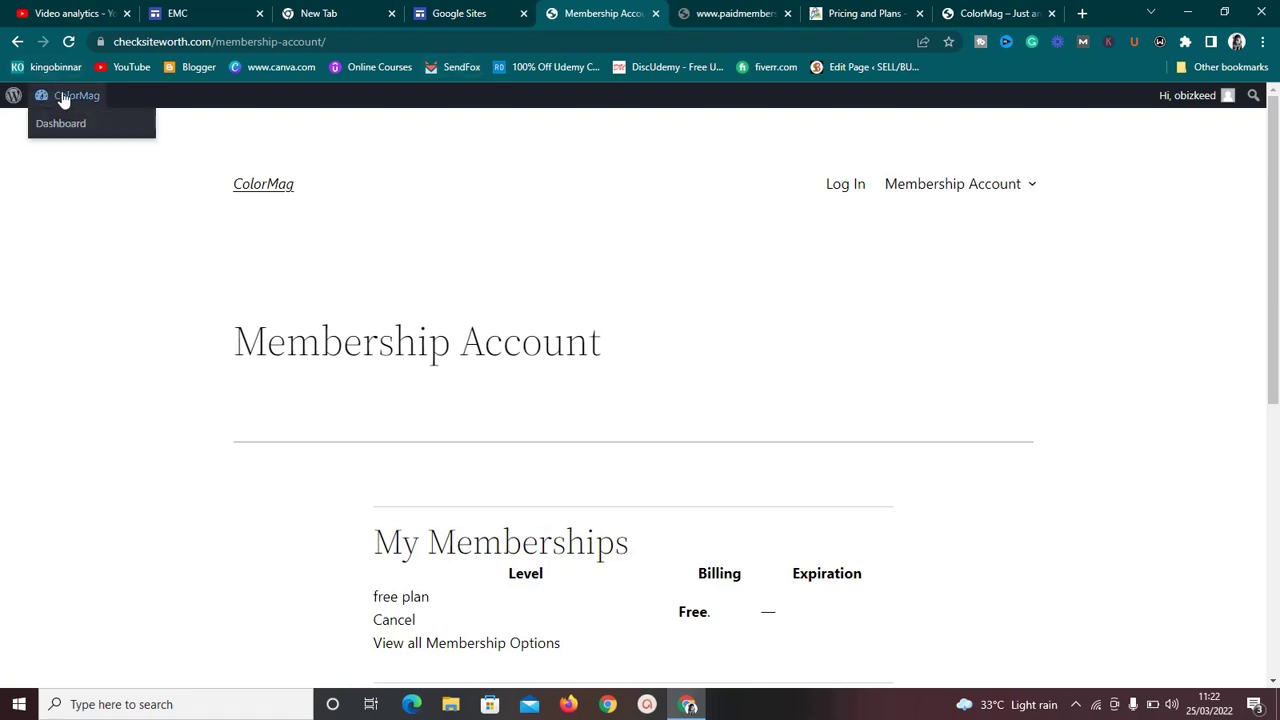
pyautogui.click(62, 124)
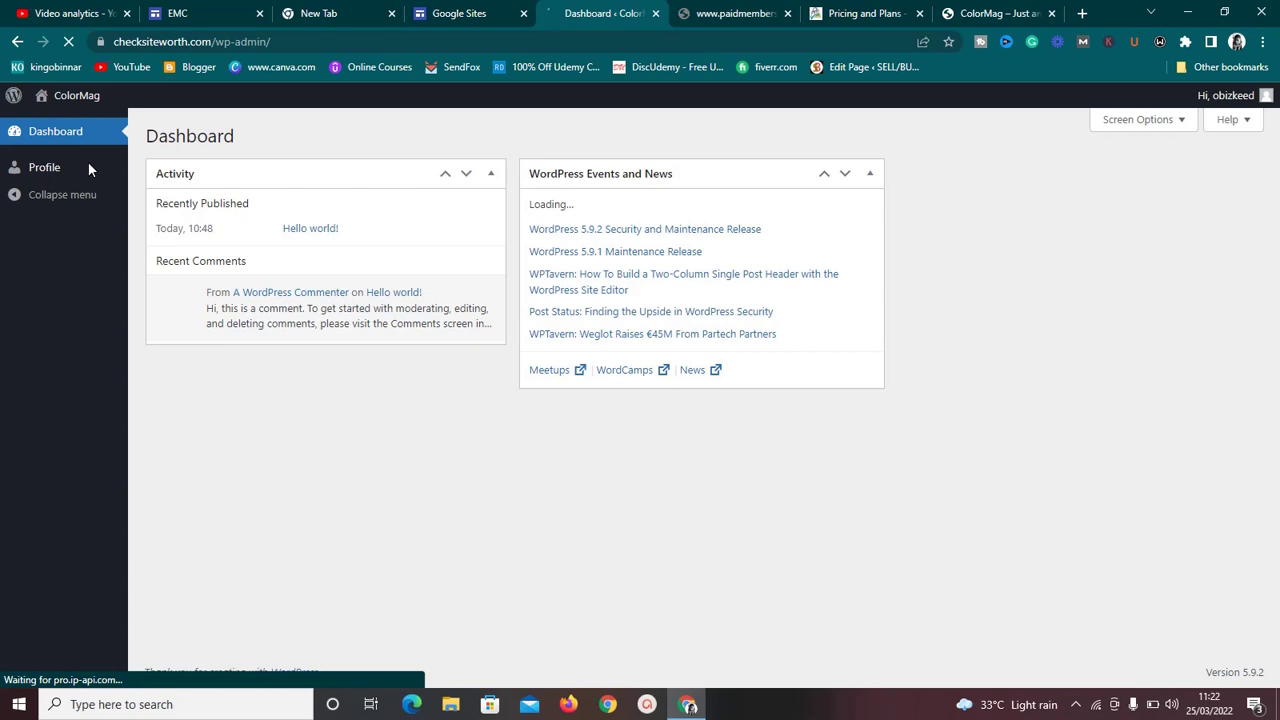
pyautogui.click(278, 41)
pyautogui.click(282, 41)
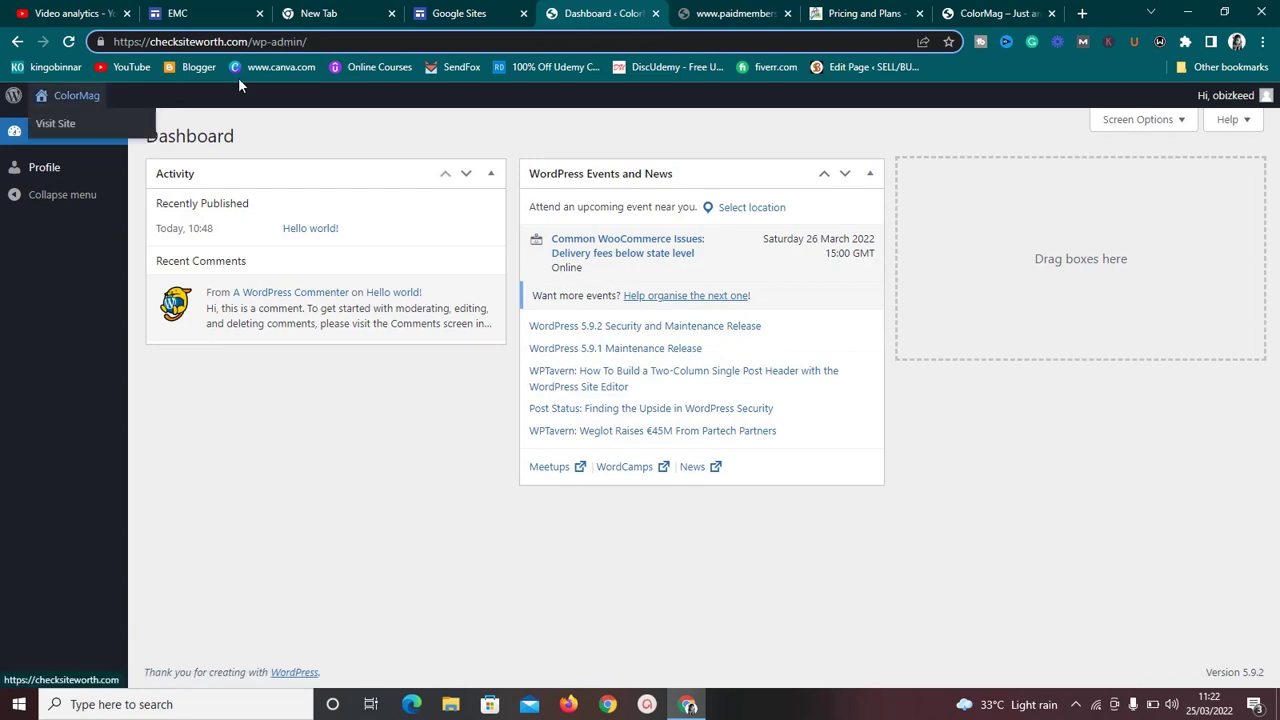
pyautogui.tripleClick(310, 42)
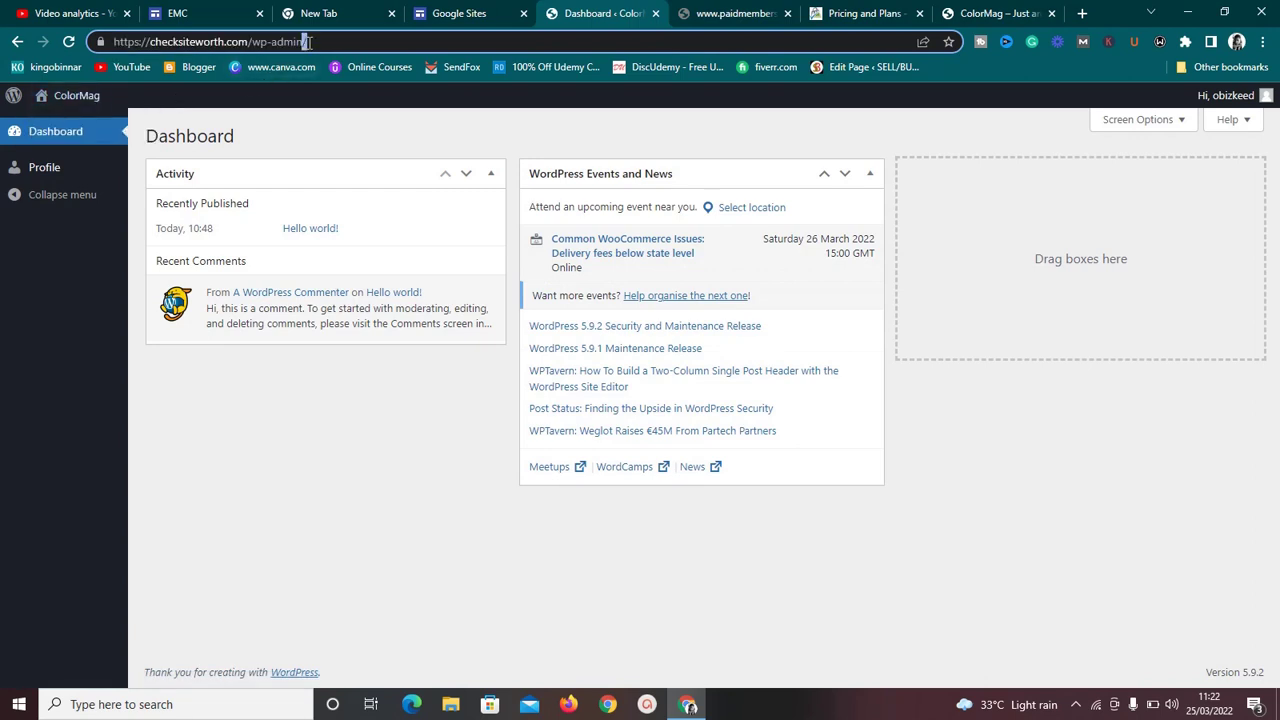
pyautogui.press('BackSpace')
pyautogui.write('ch')
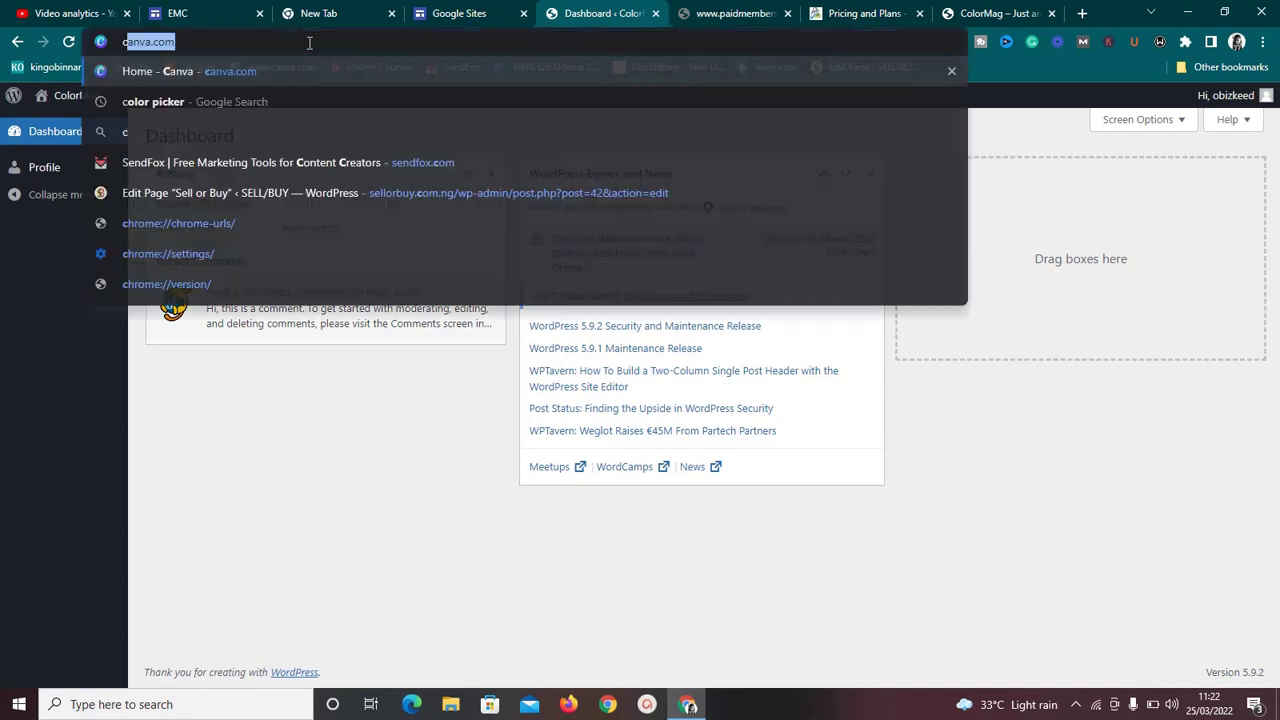
pyautogui.press('Right')
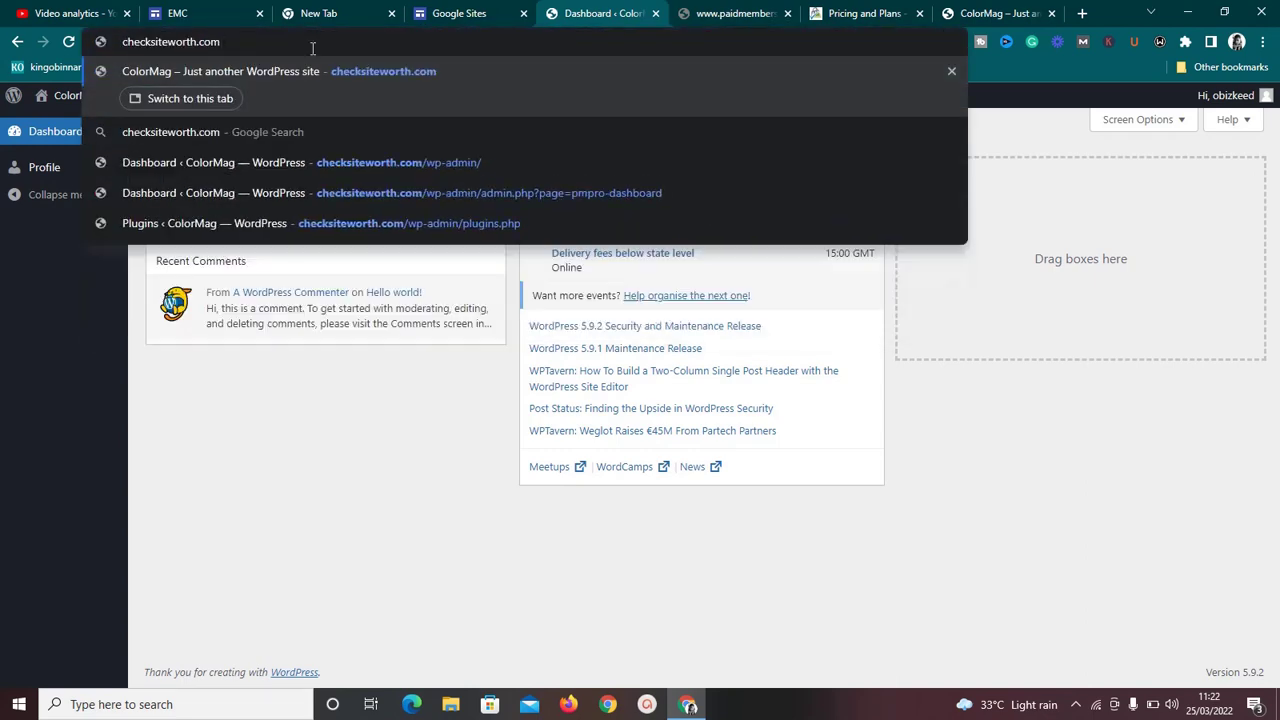
pyautogui.click(336, 162)
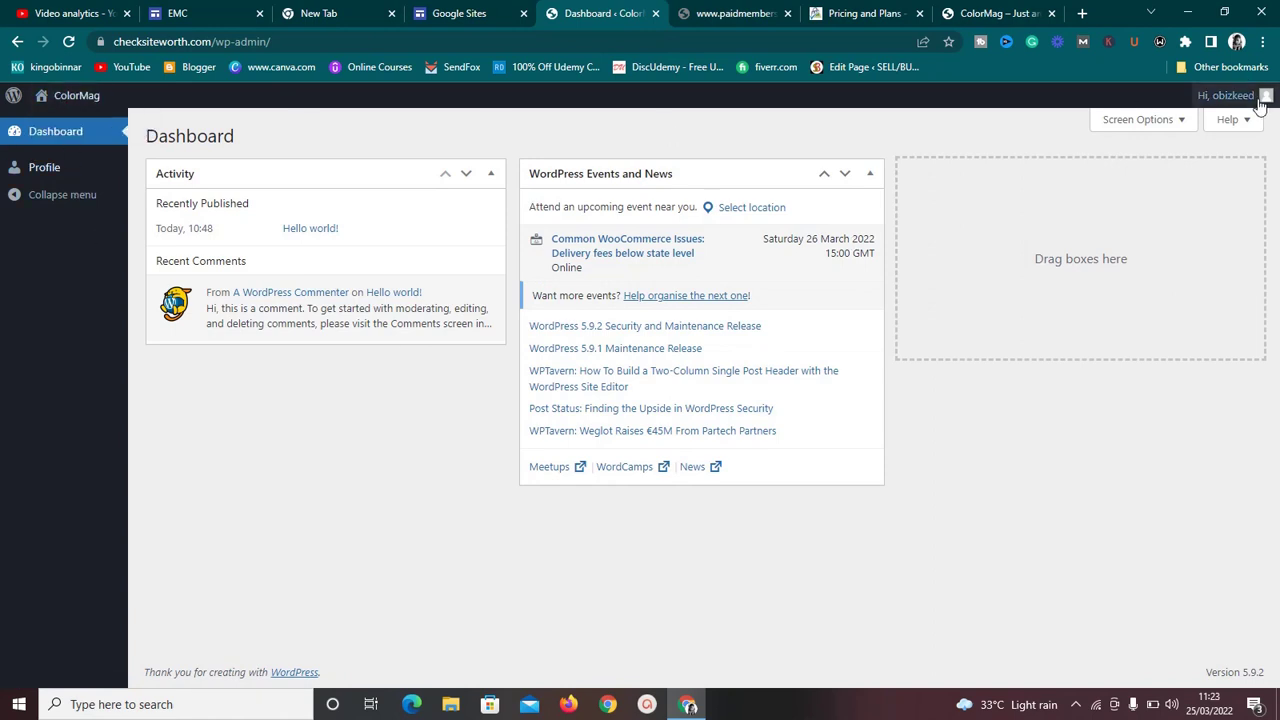
# Log out of the member account and log in to WordPress as the site administrator with the admin username and password
pyautogui.moveTo(1260, 95)
pyautogui.click(1170, 177)
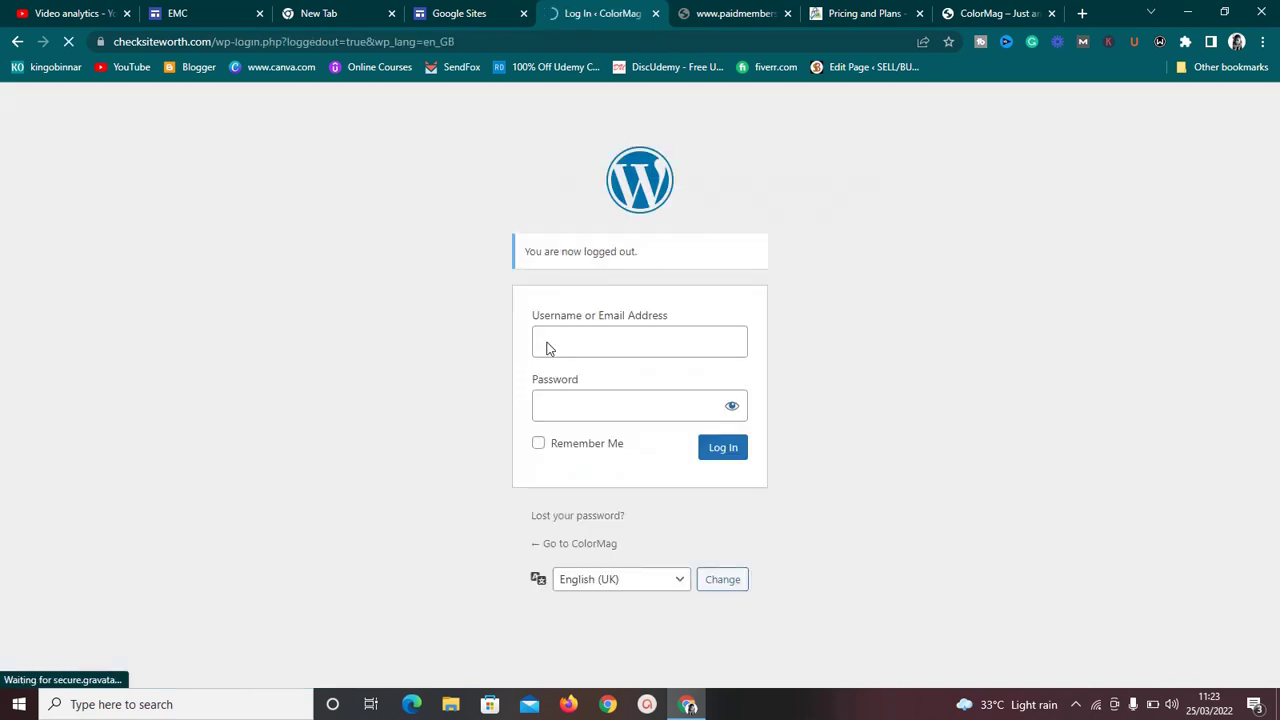
pyautogui.click(547, 347)
pyautogui.click(563, 382)
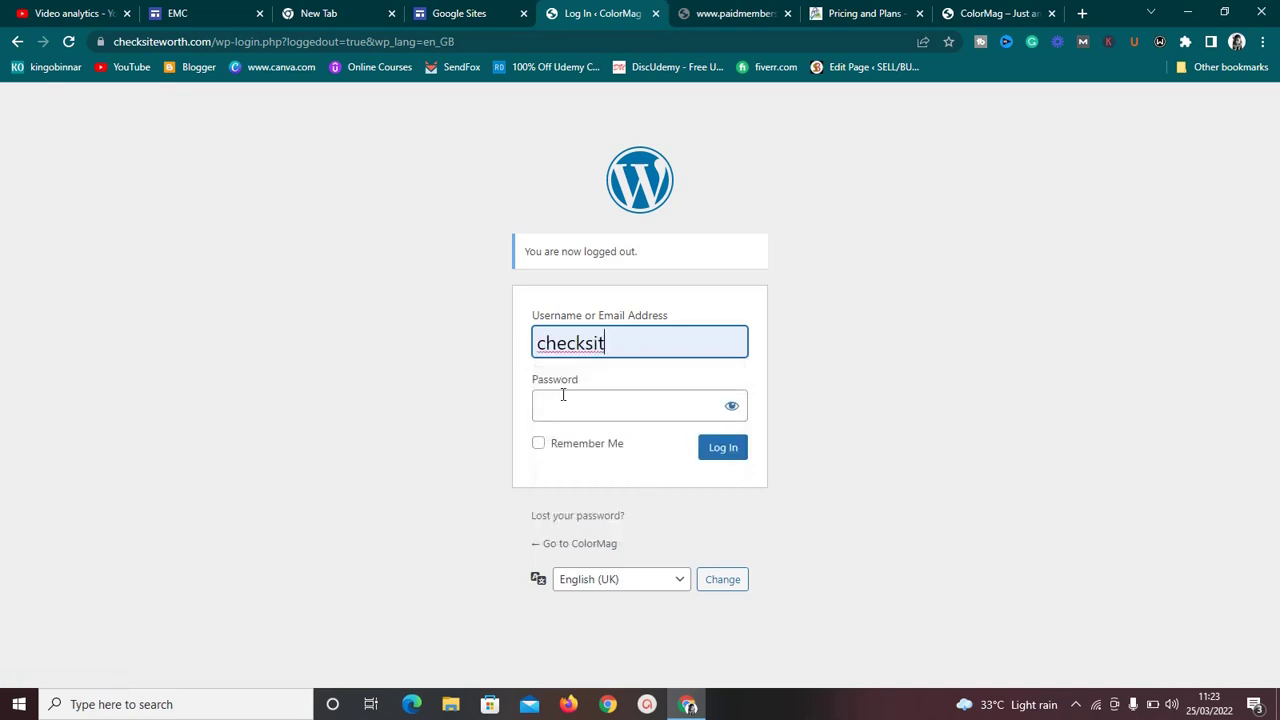
pyautogui.click(560, 405)
pyautogui.write('****')
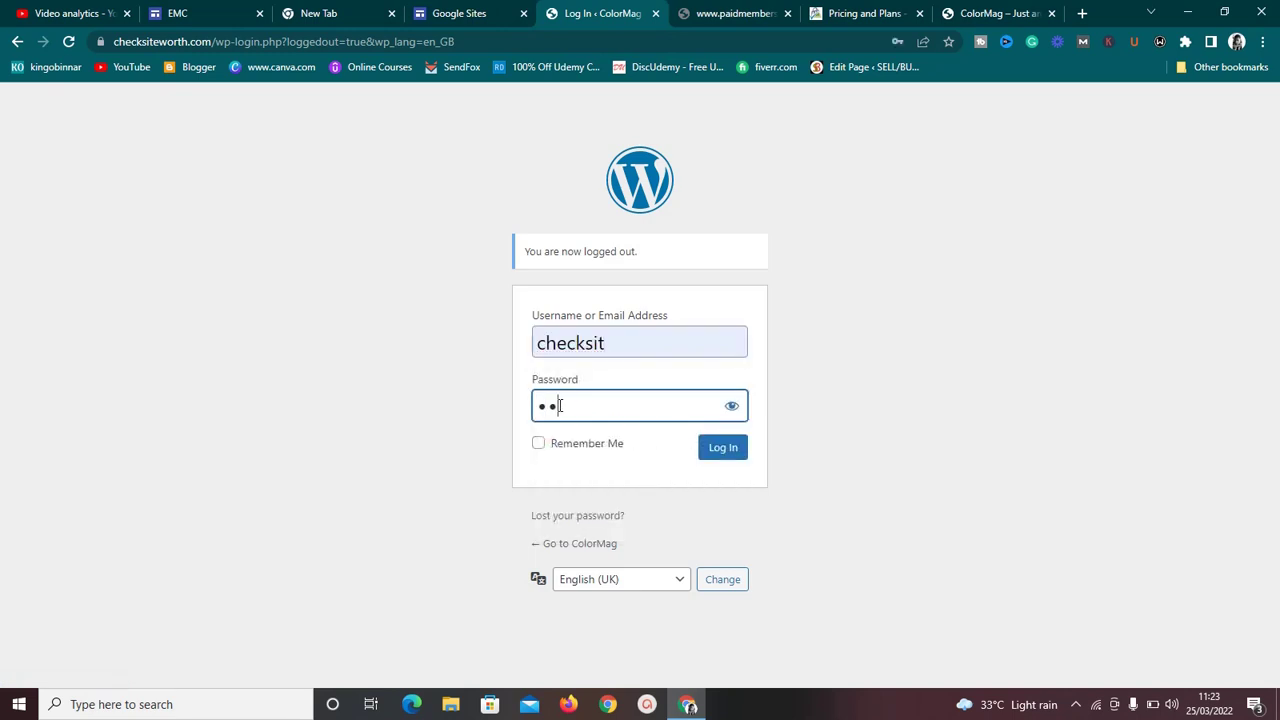
pyautogui.write('*******')
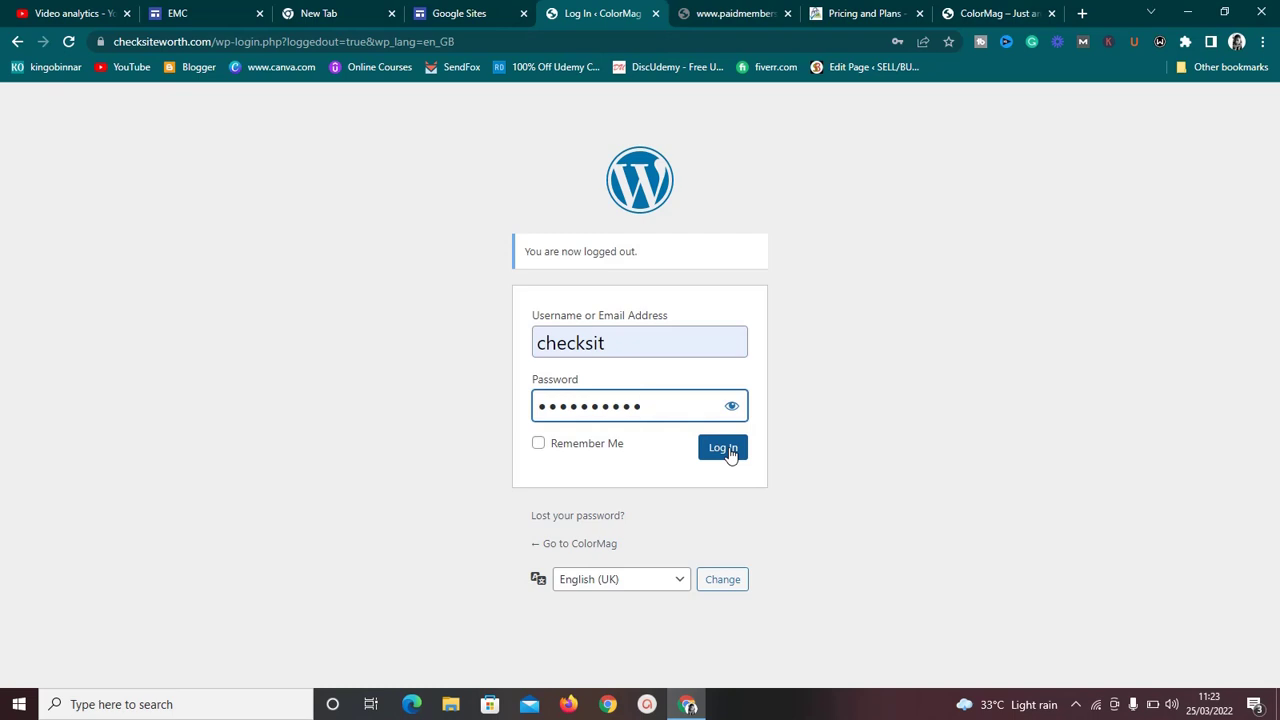
pyautogui.click(728, 450)
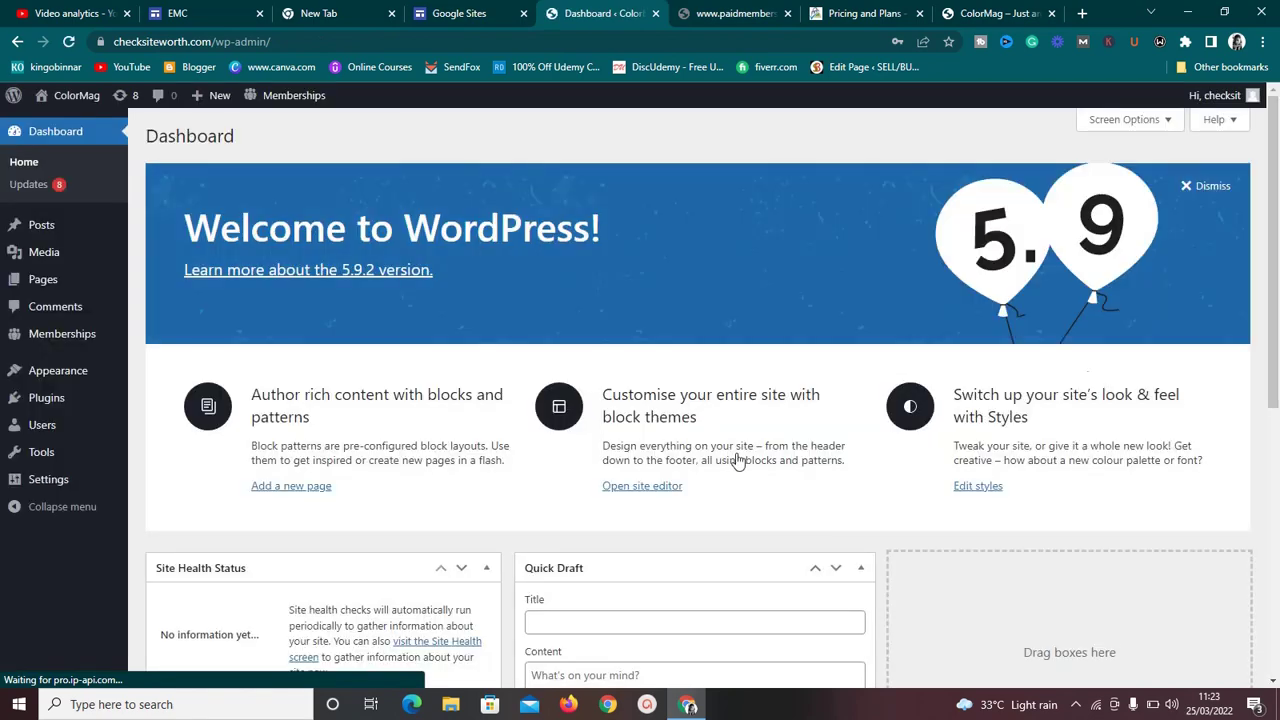
# Create a new post titled "SSSSS" with the body paragraph "ssssss"
pyautogui.moveTo(1275, 225); pyautogui.dragTo(1275, 181)
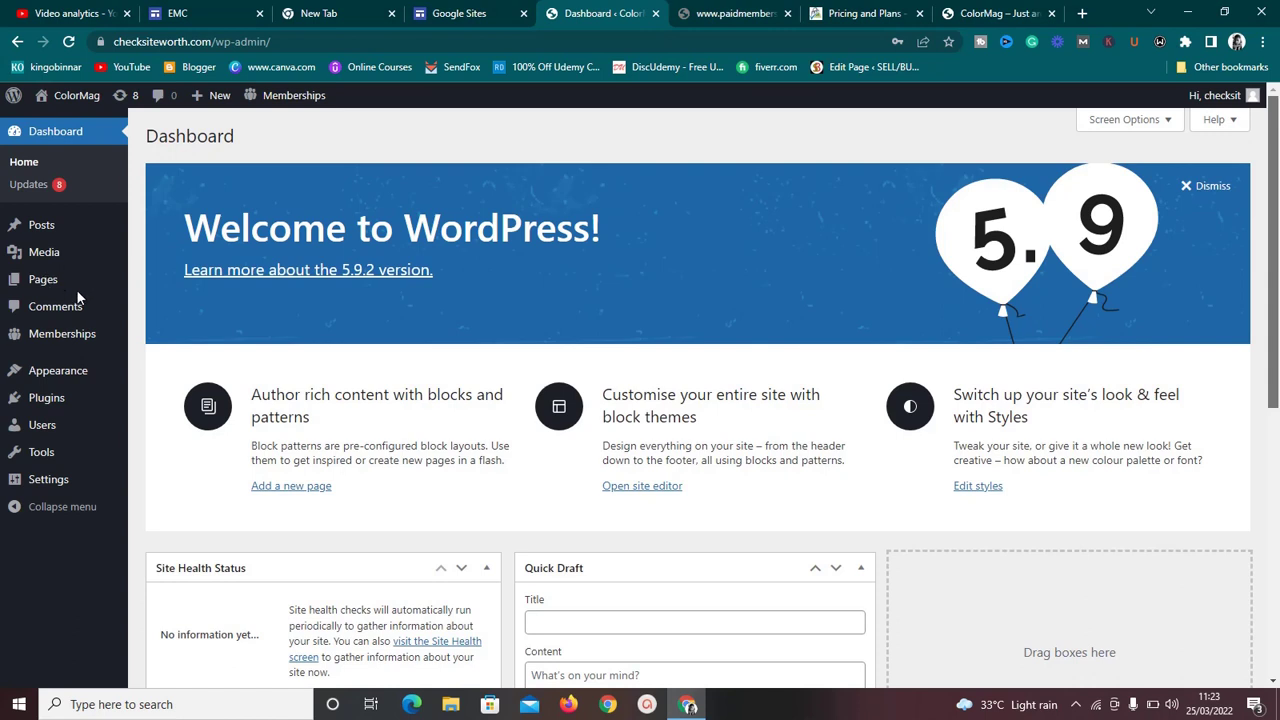
pyautogui.moveTo(47, 224)
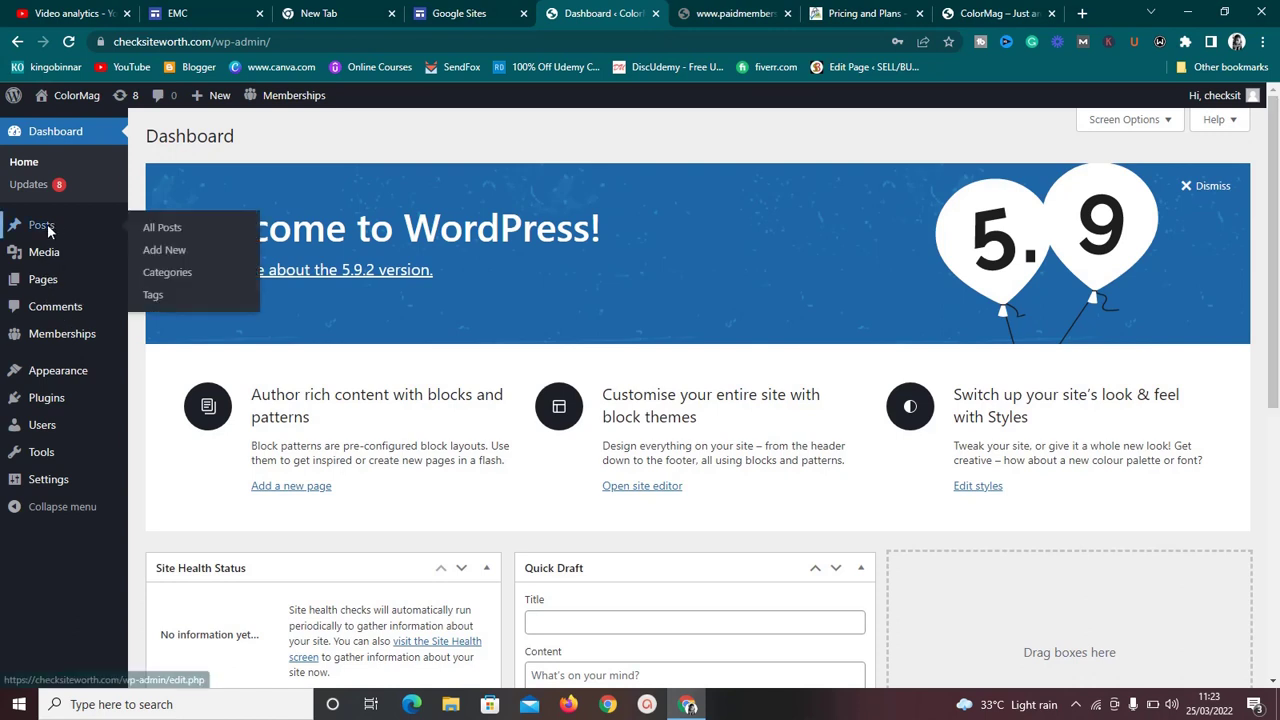
pyautogui.click(148, 254)
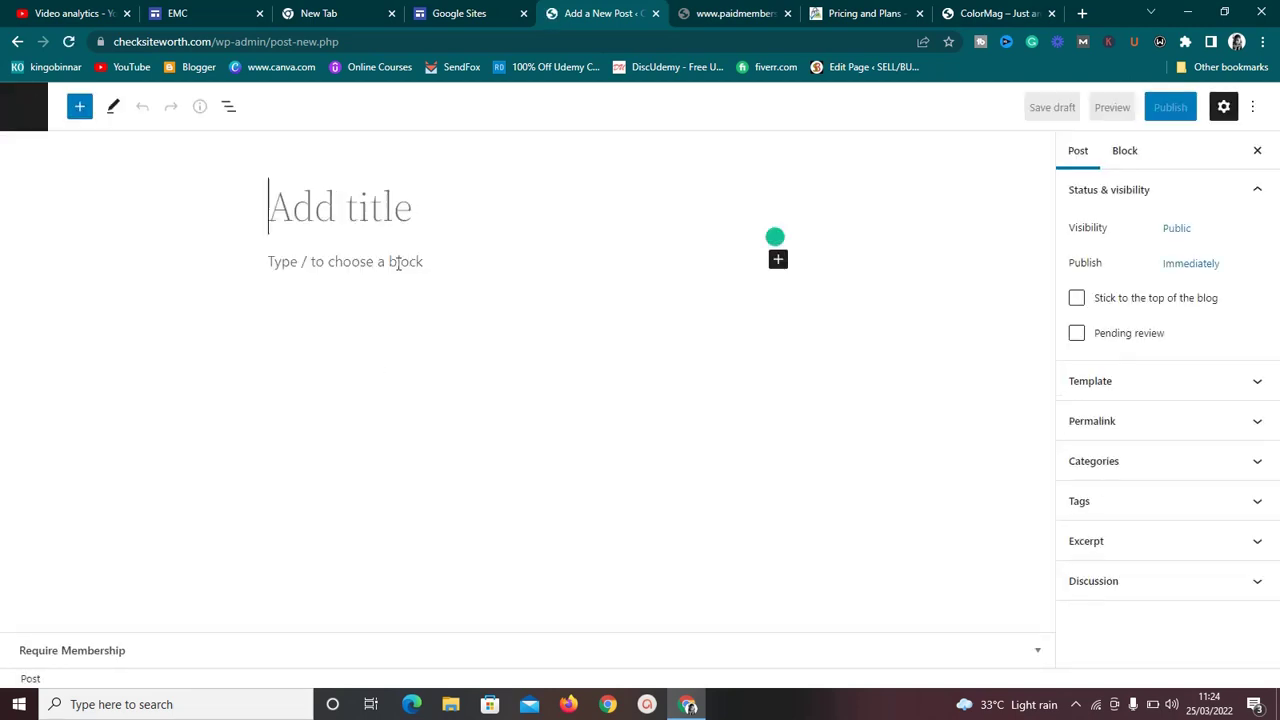
pyautogui.write('SS')
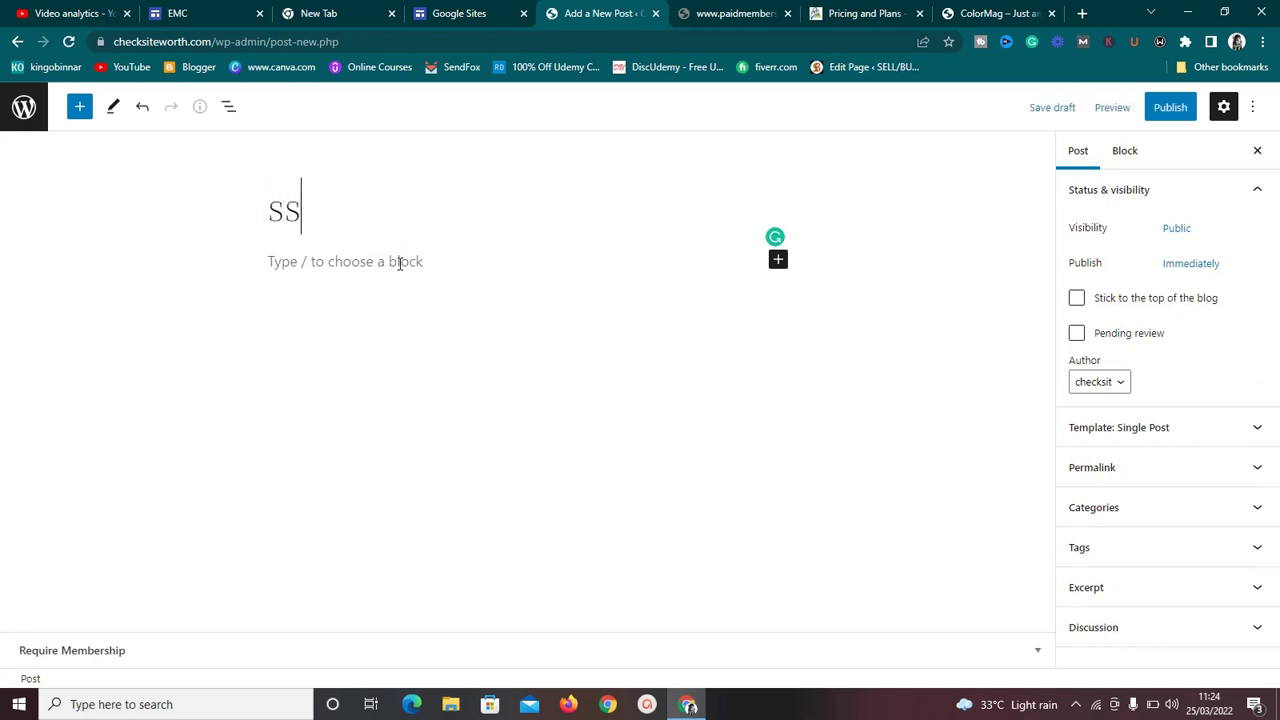
pyautogui.write('SSS')
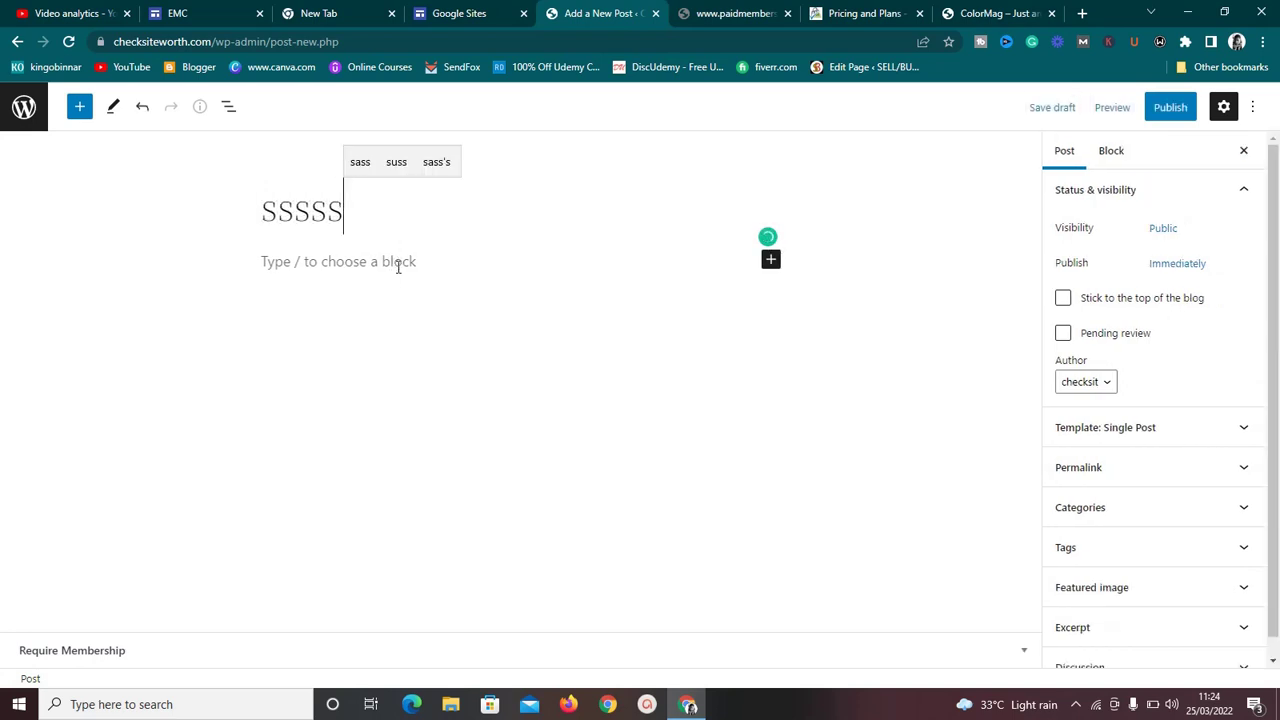
pyautogui.click(397, 265)
pyautogui.write('ssssss')
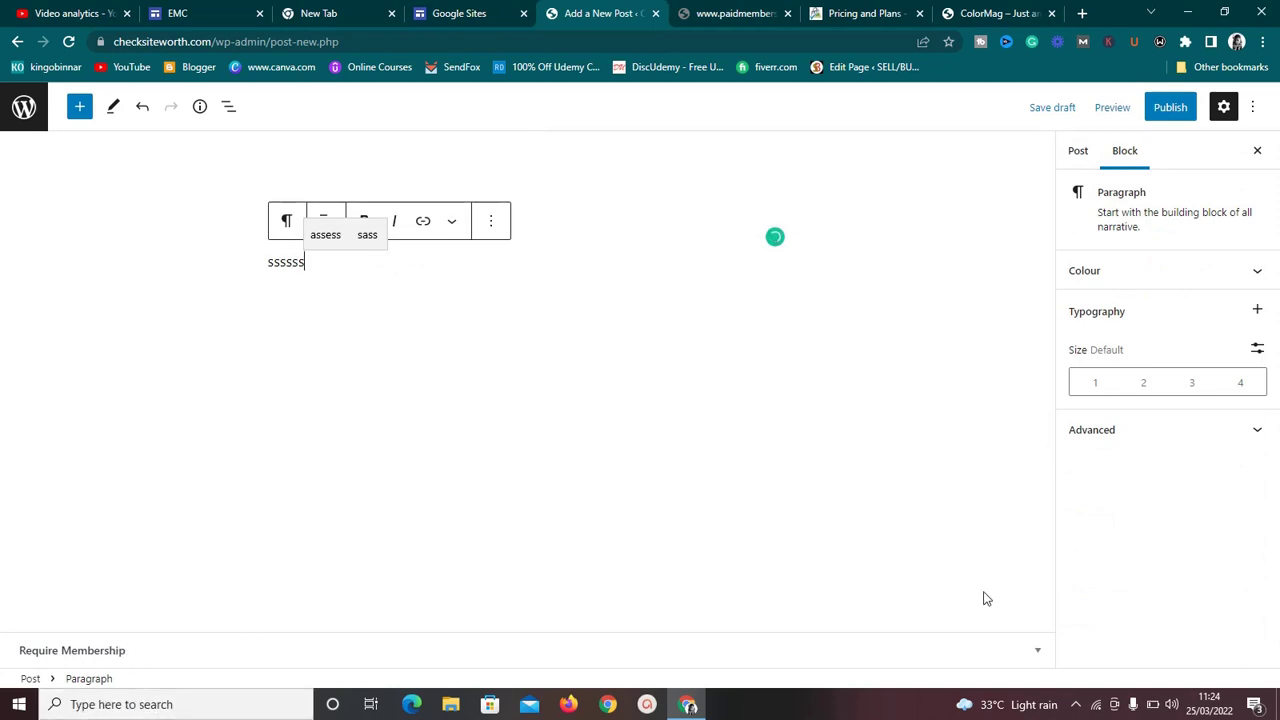
# Require the free plan membership for the post and leave the editor for the dashboard without publishing
pyautogui.click(1039, 650)
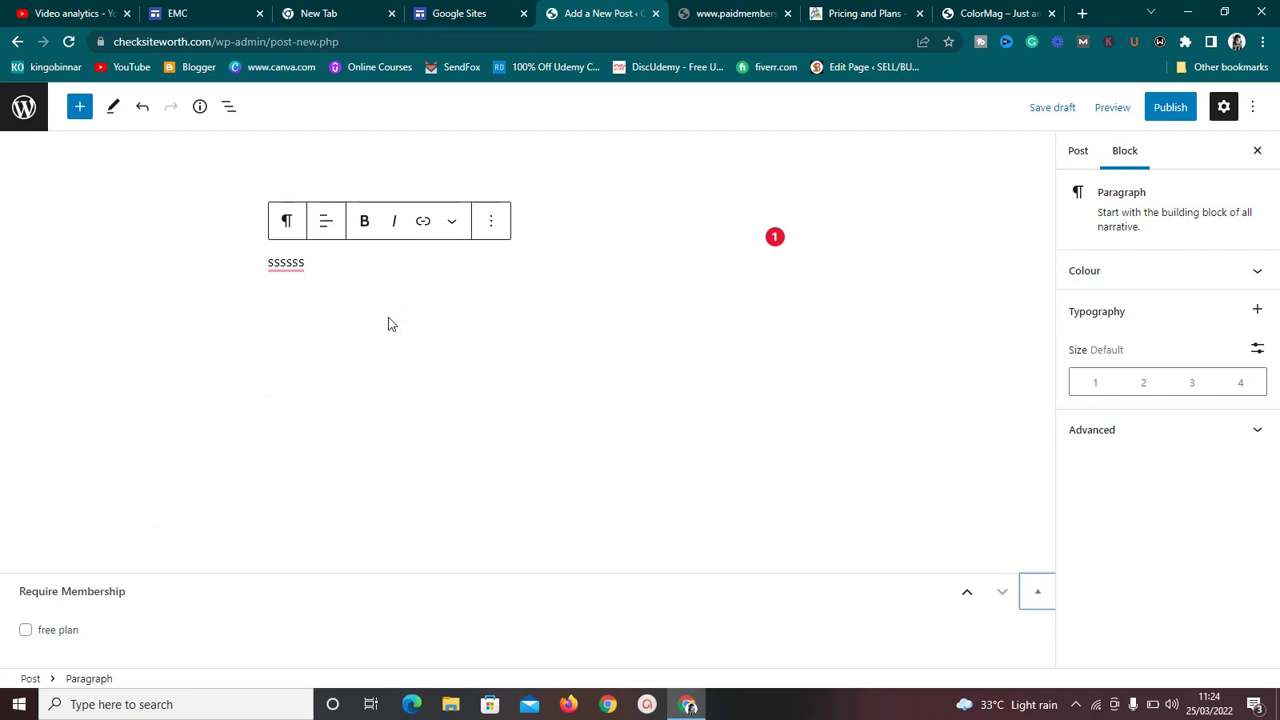
pyautogui.click(27, 630)
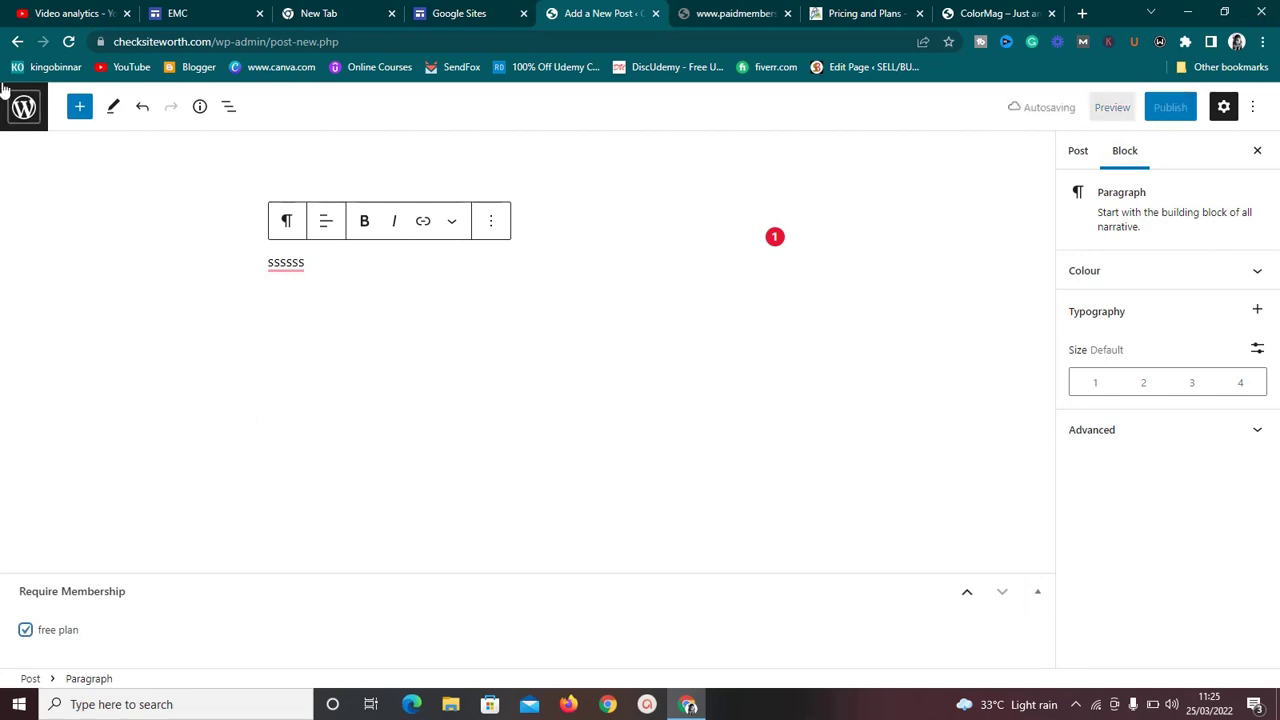
pyautogui.click(16, 44)
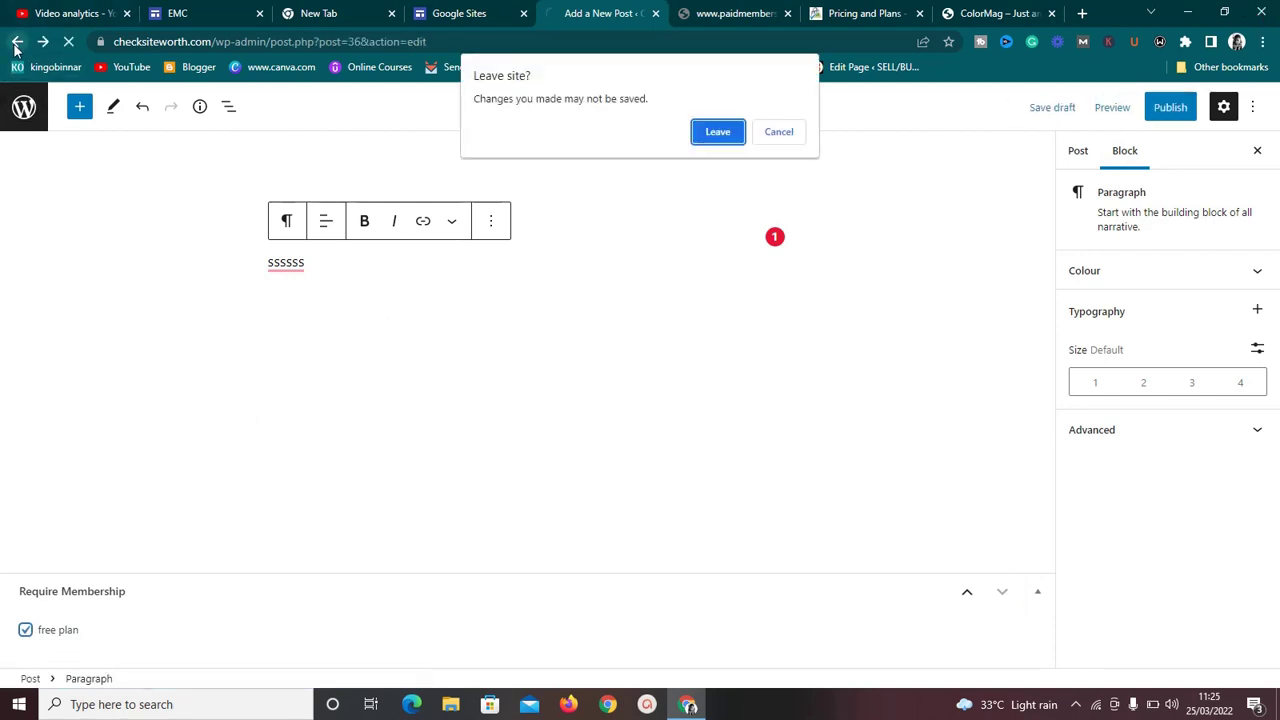
pyautogui.click(717, 132)
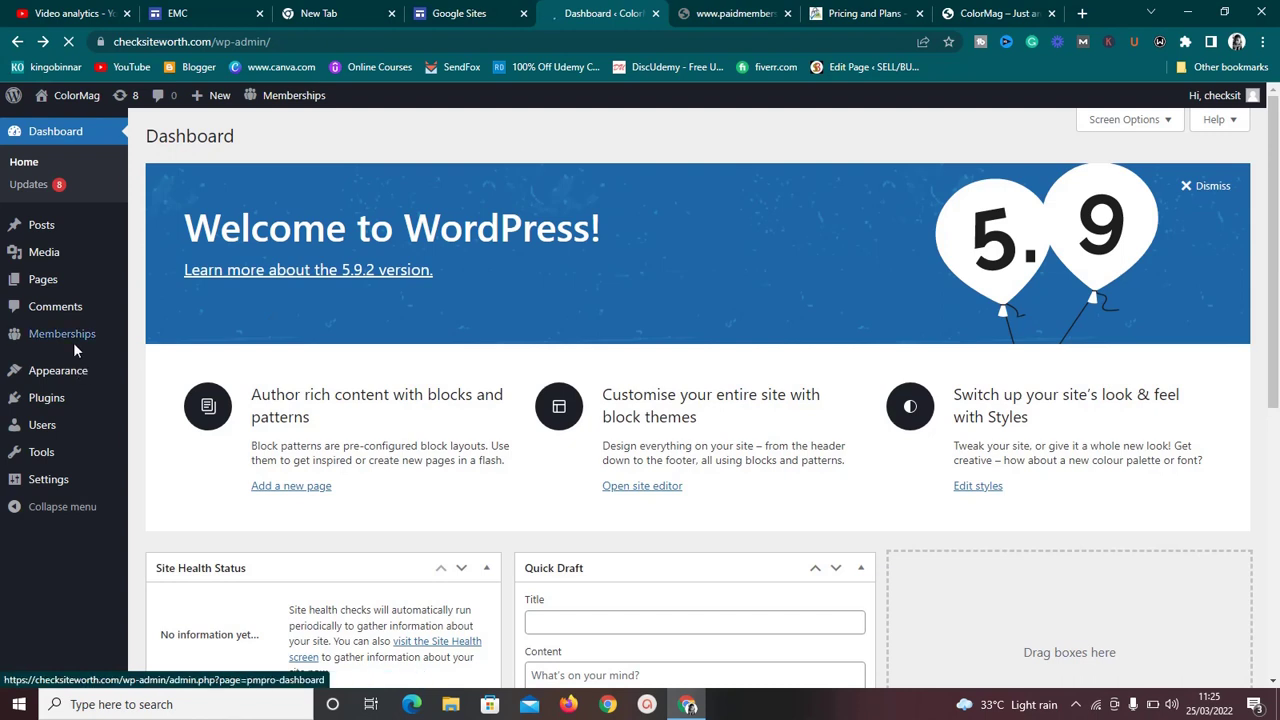
pyautogui.moveTo(73, 342)
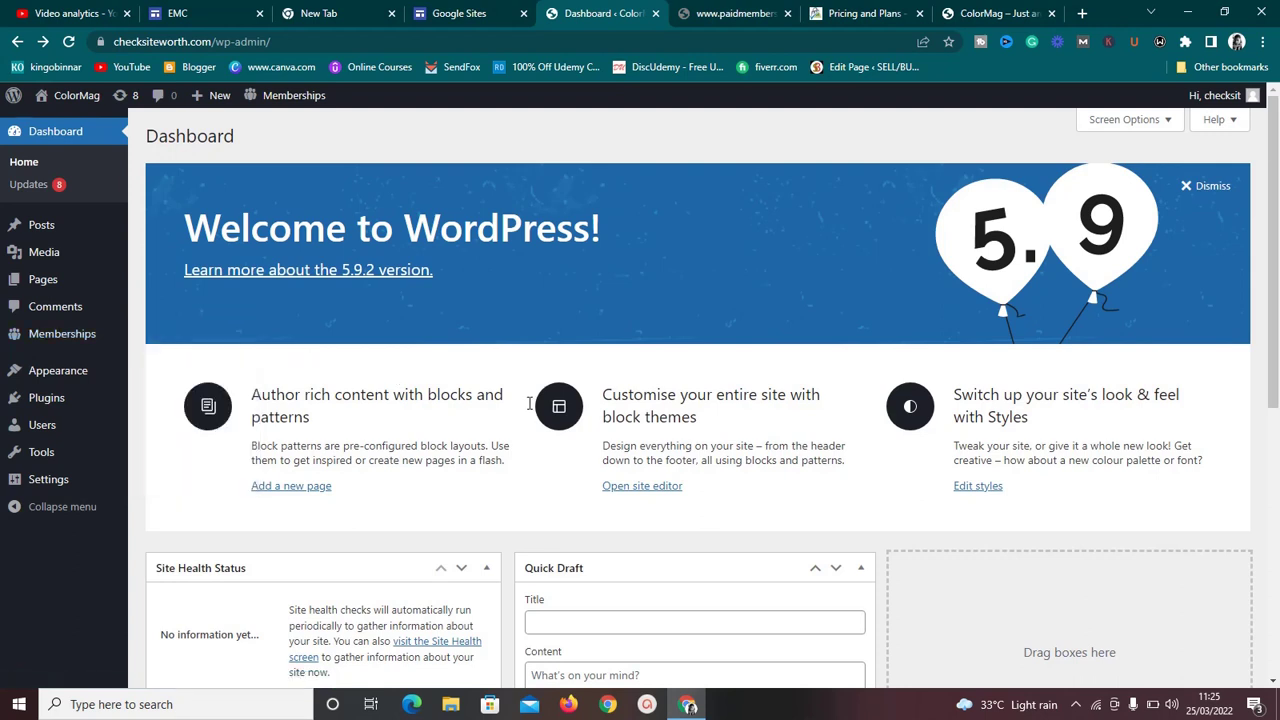
pyautogui.click(1075, 704)
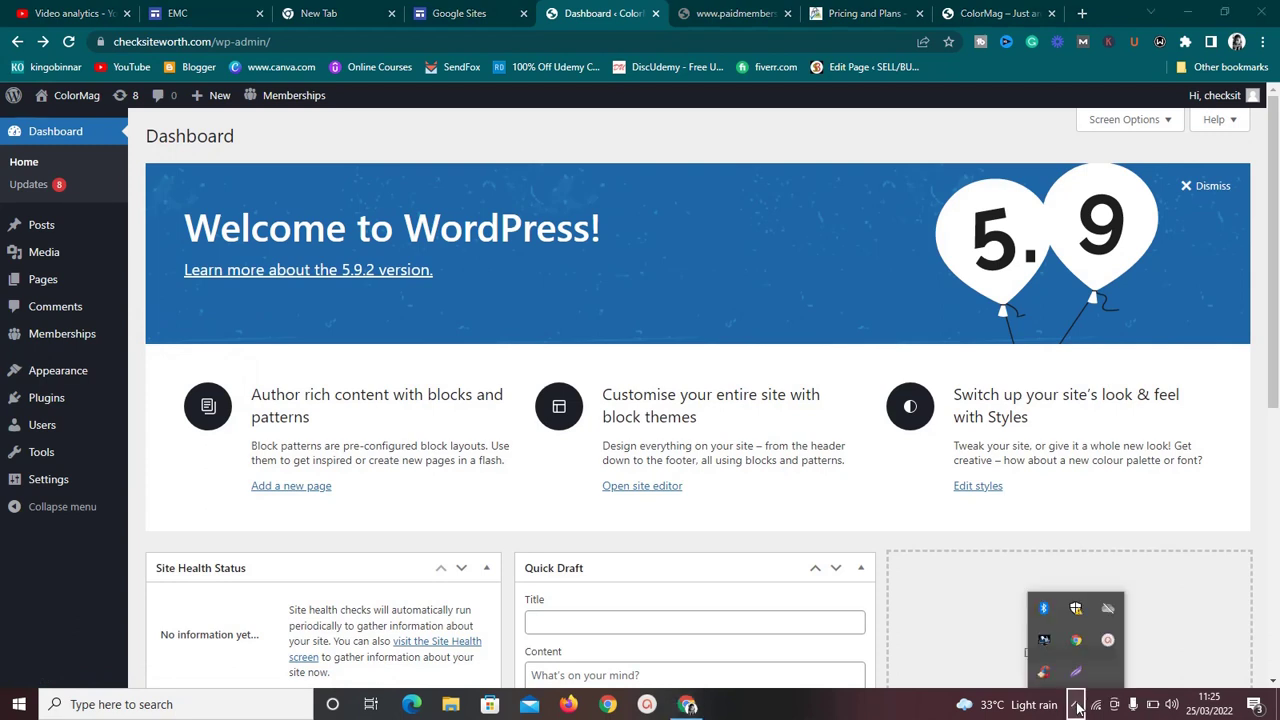
pyautogui.click(1108, 644)
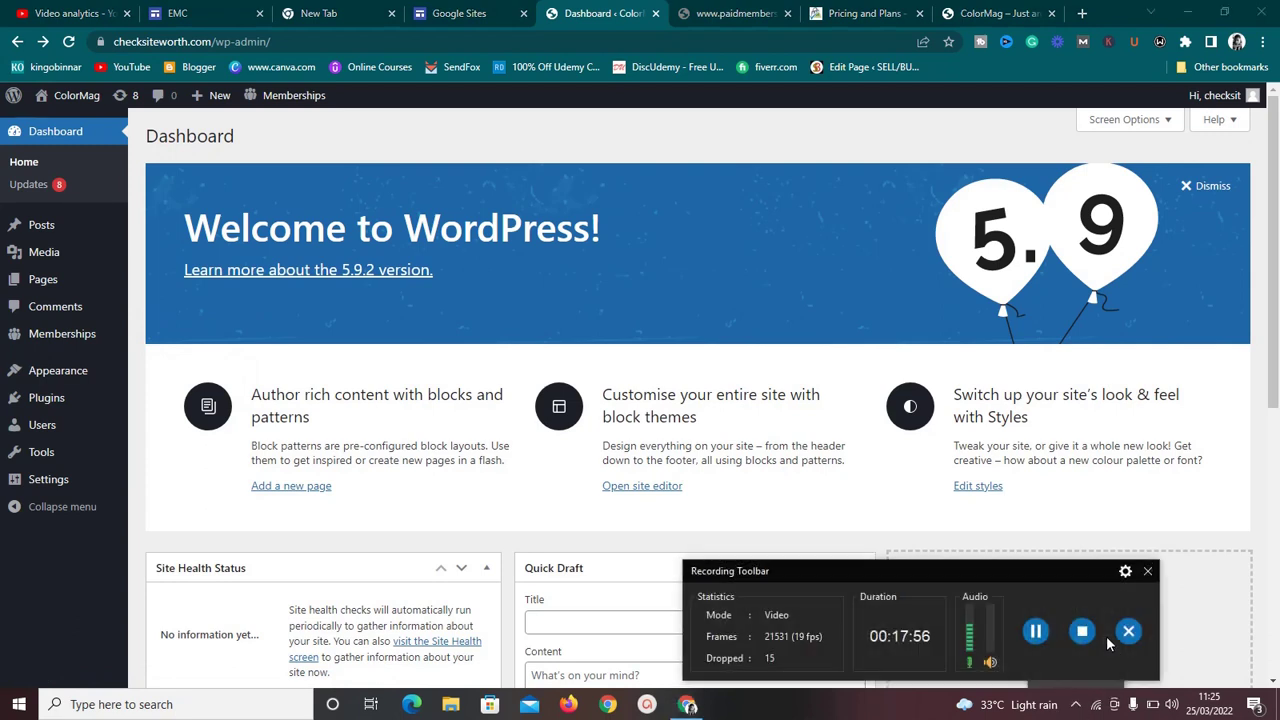